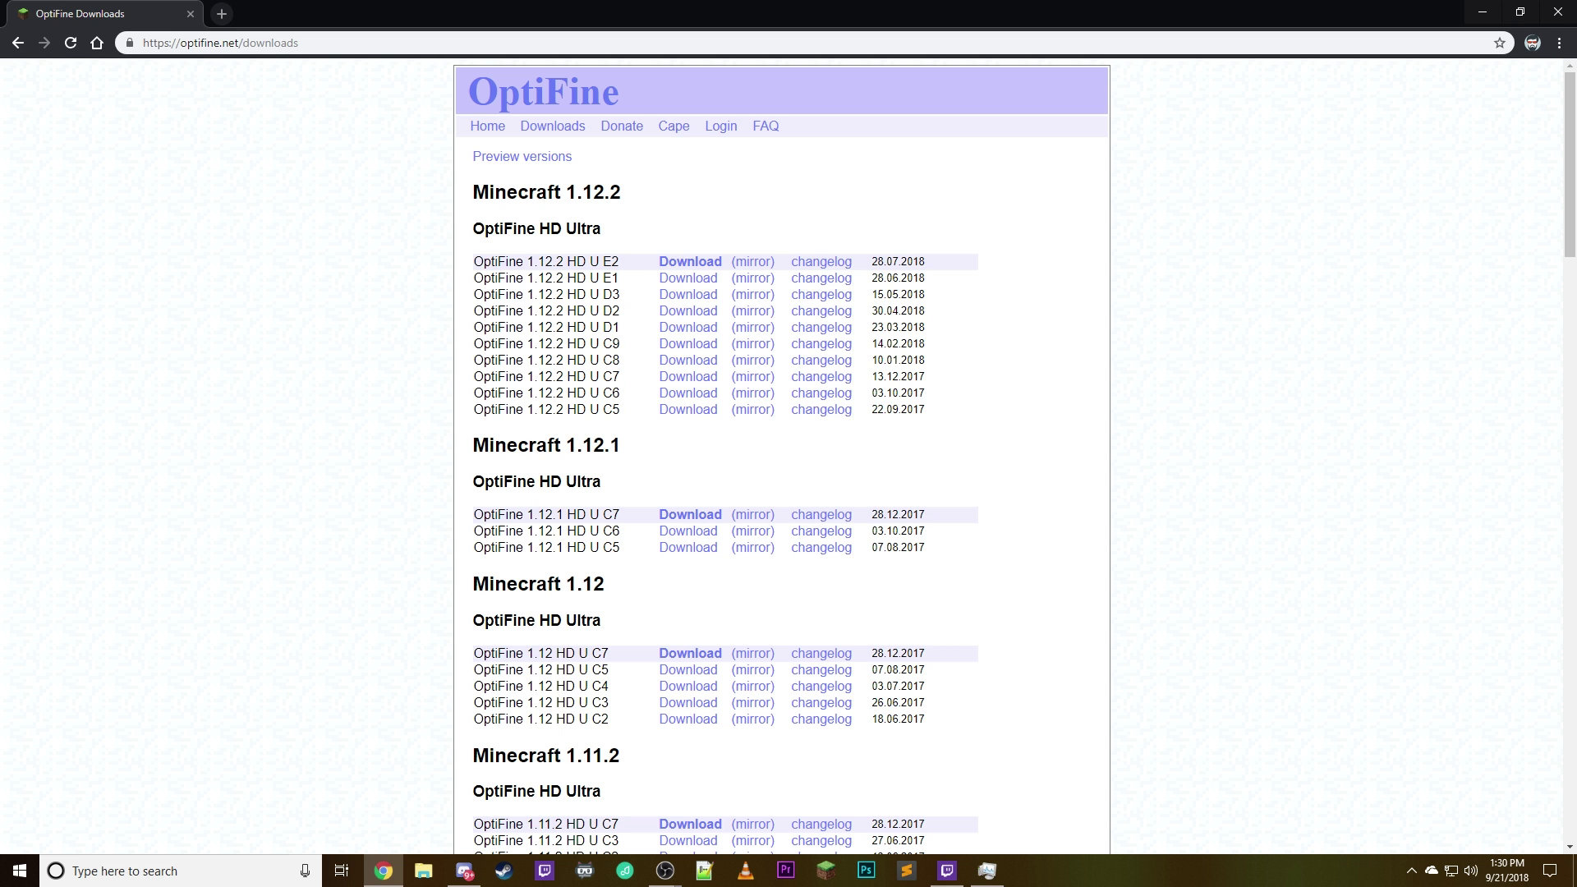
Look through the OptiFine downloads list for the versions offered for each Minecraft release
scroll(782, 456, down, 8)
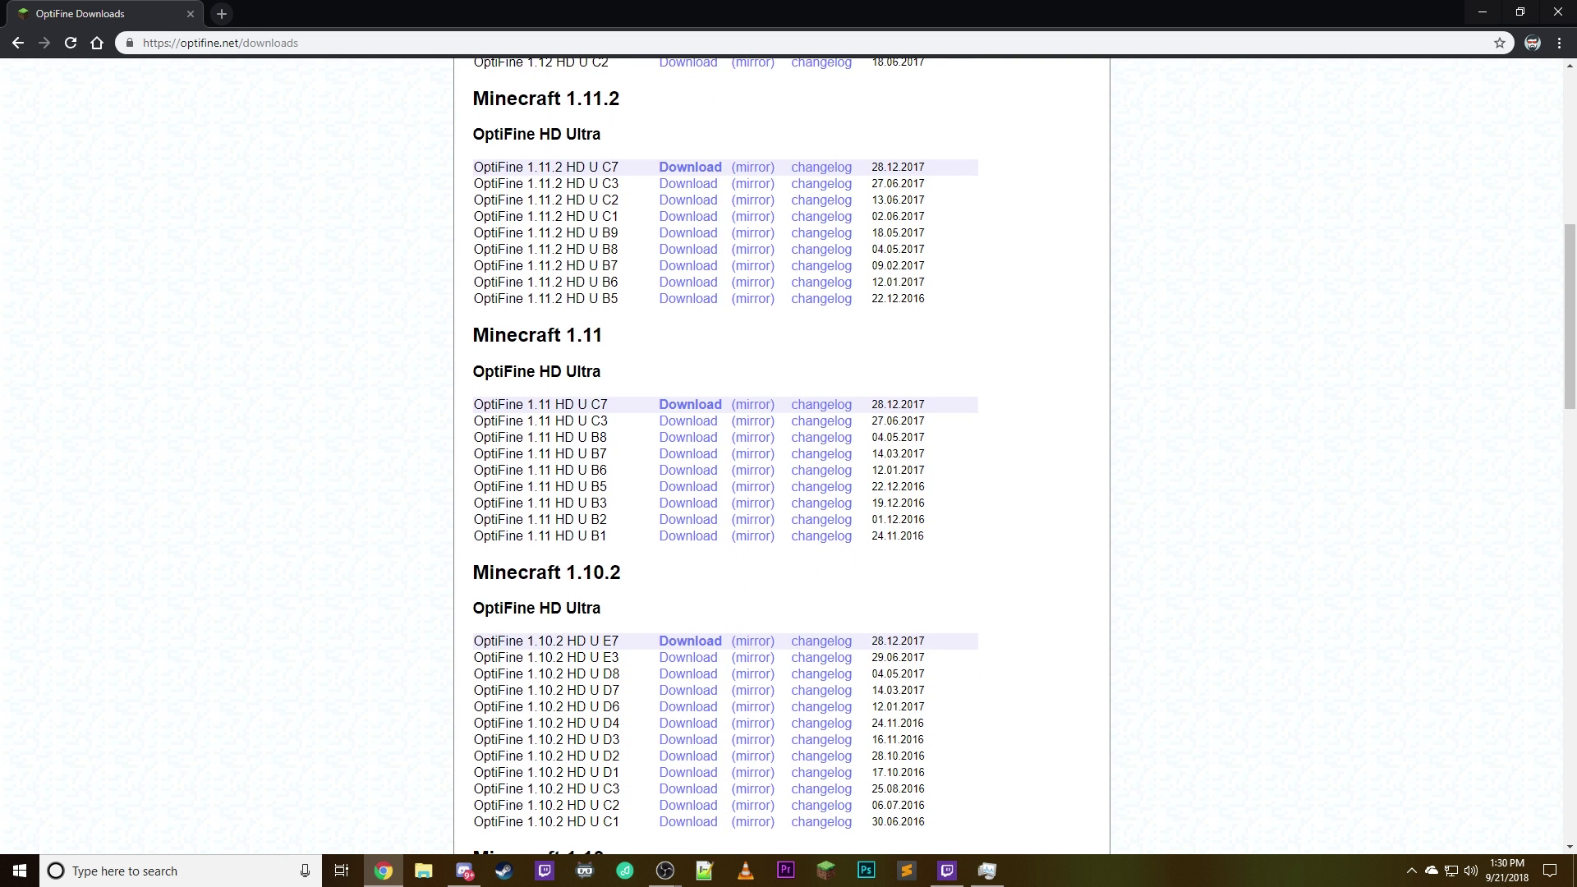
scroll(782, 455, down, 3)
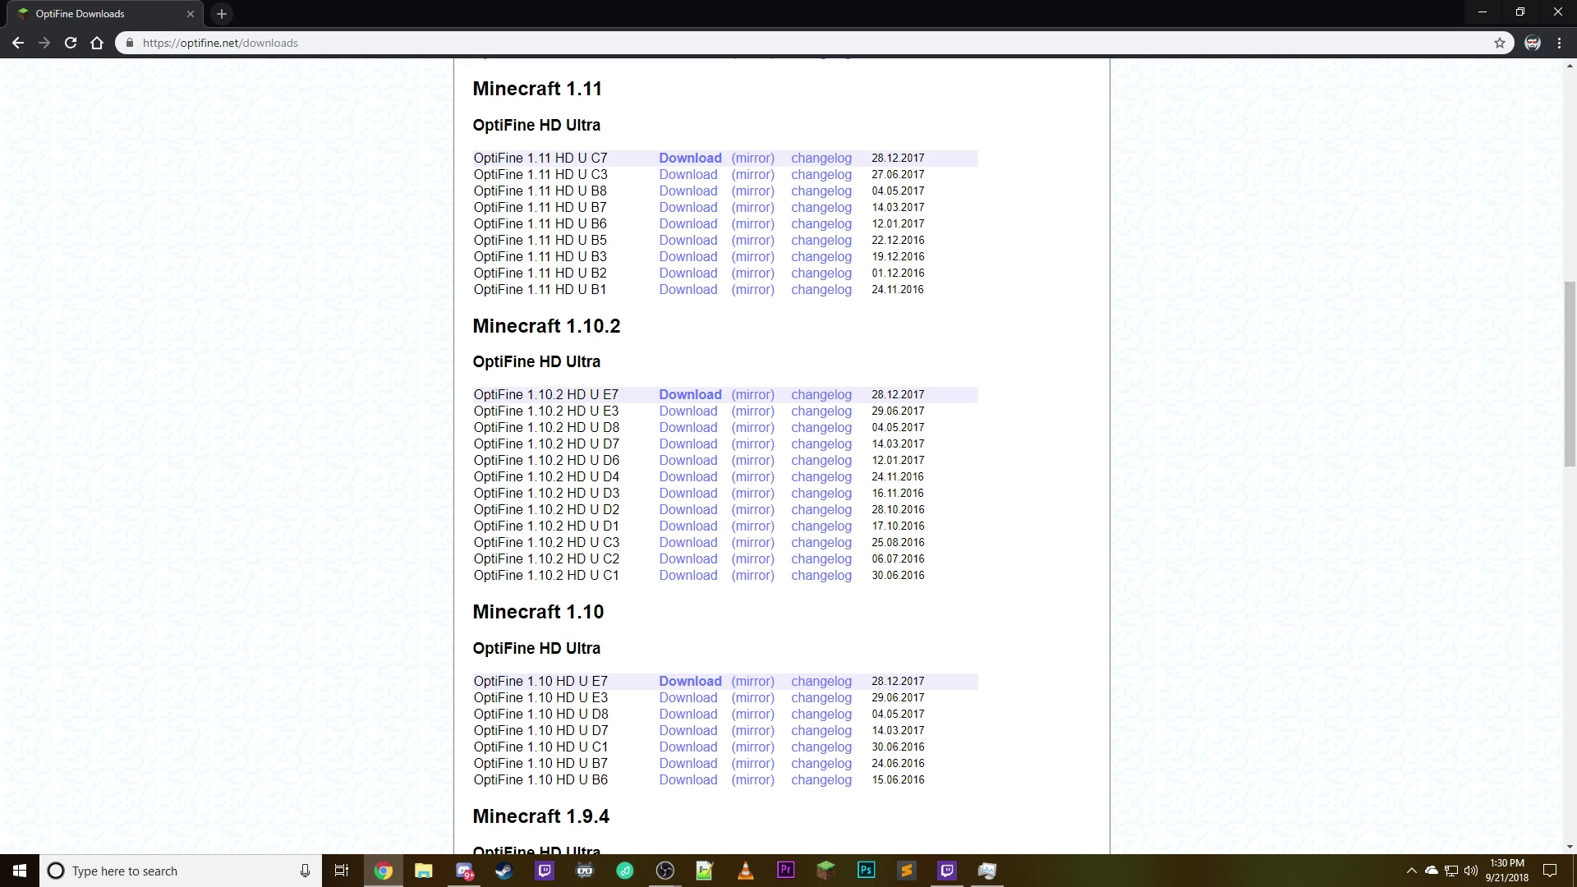
scroll(782, 455, down, 1)
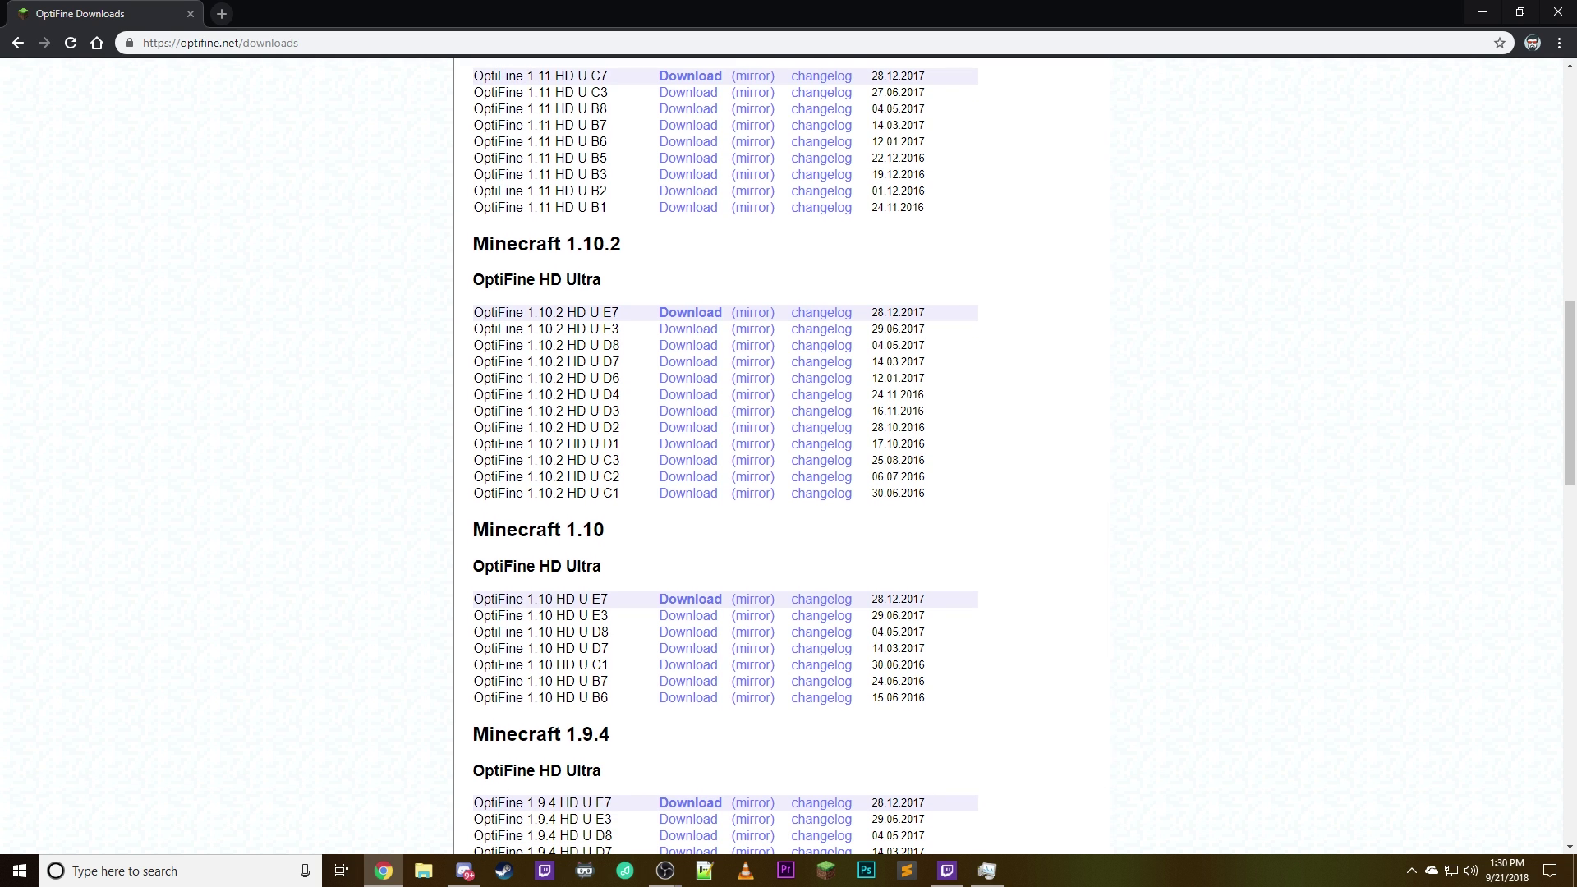
scroll(781, 456, up, 13)
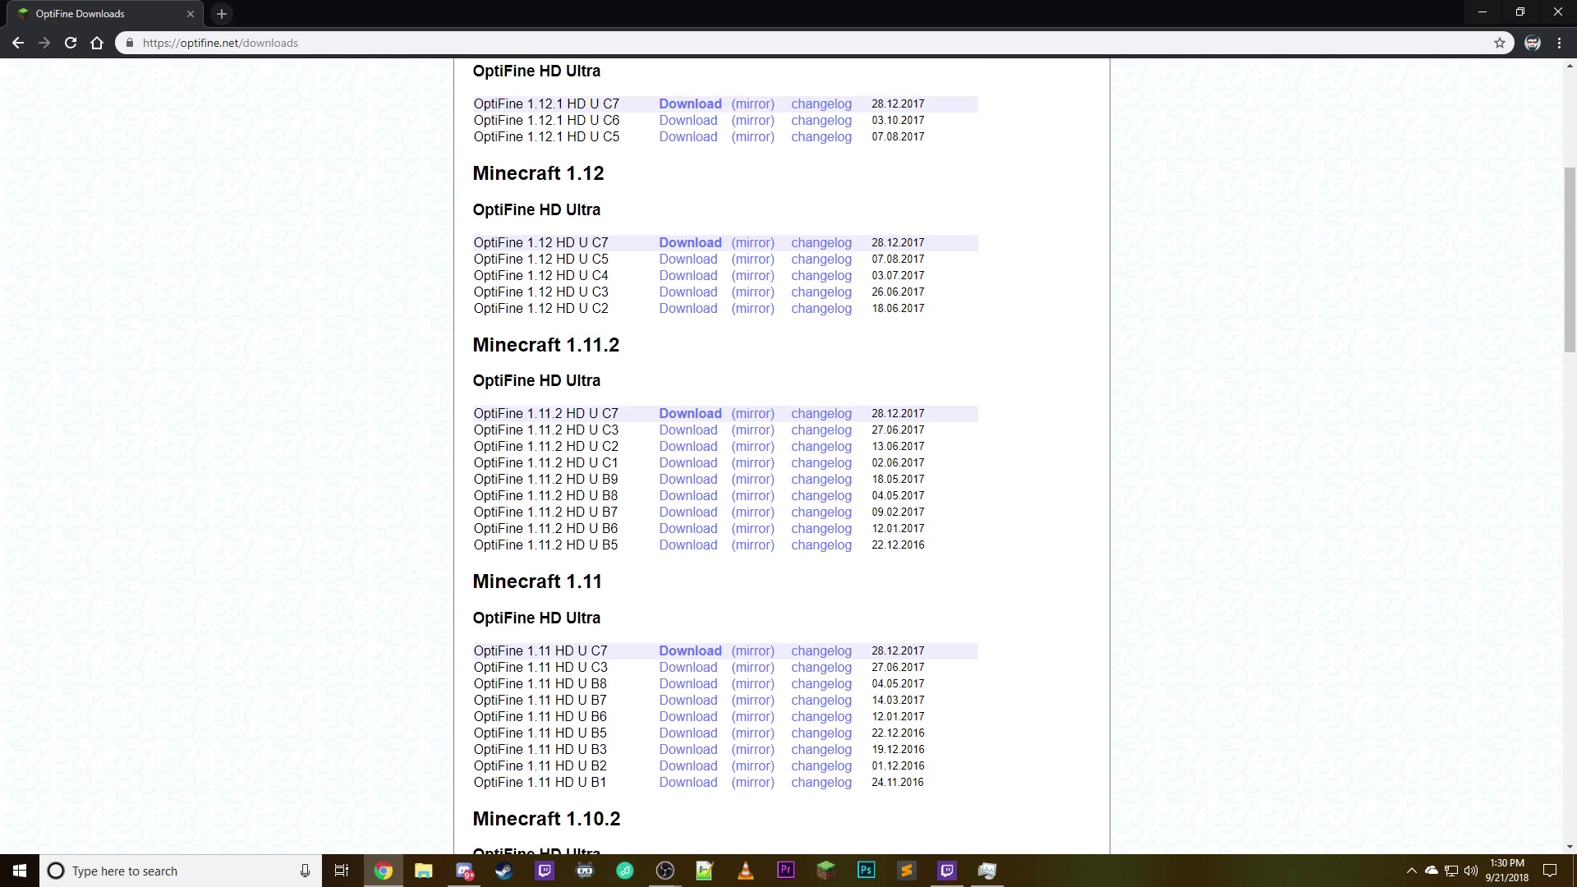
scroll(781, 456, up, 1)
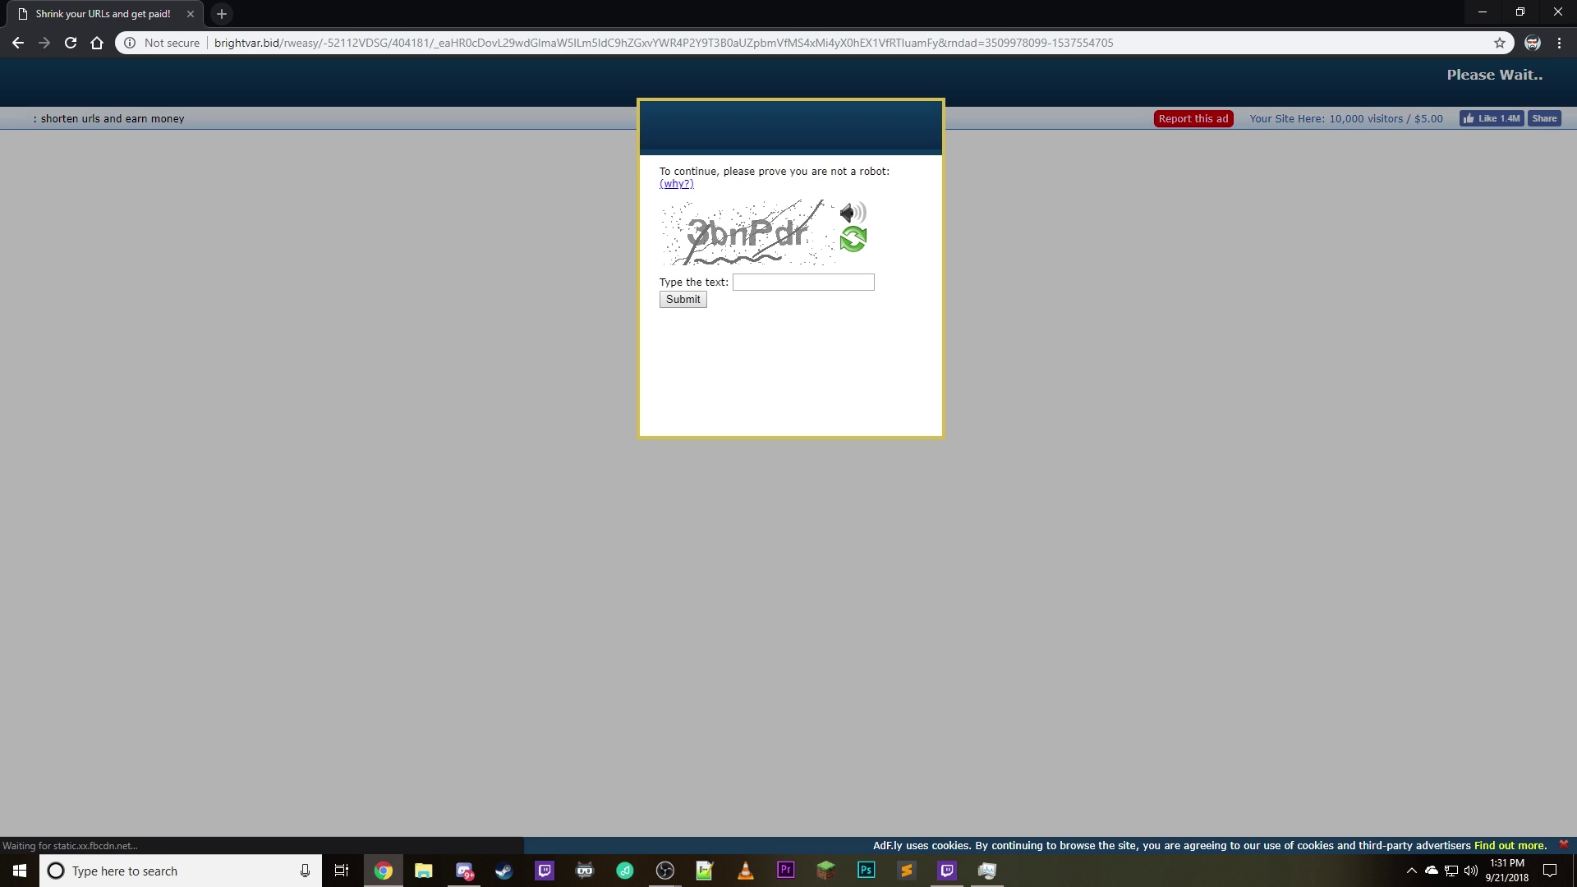
Pass the robot check by entering its verification text, download OptiFine_1.12.2_HD_U_E2.jar and keep the file
click(803, 282)
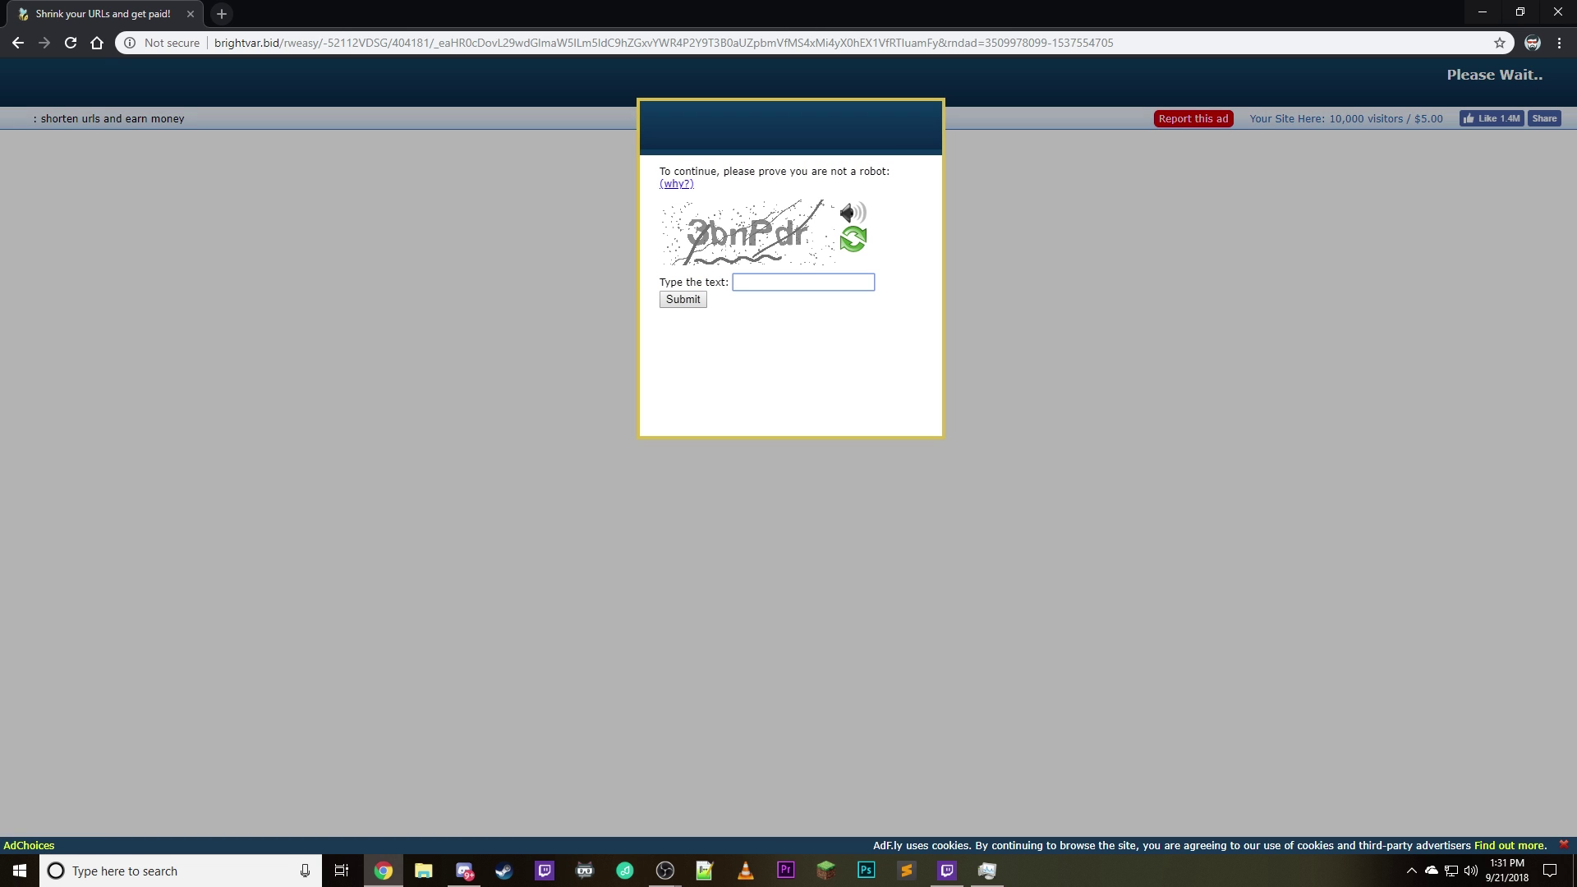
text(3bnPdr)
key(Return)
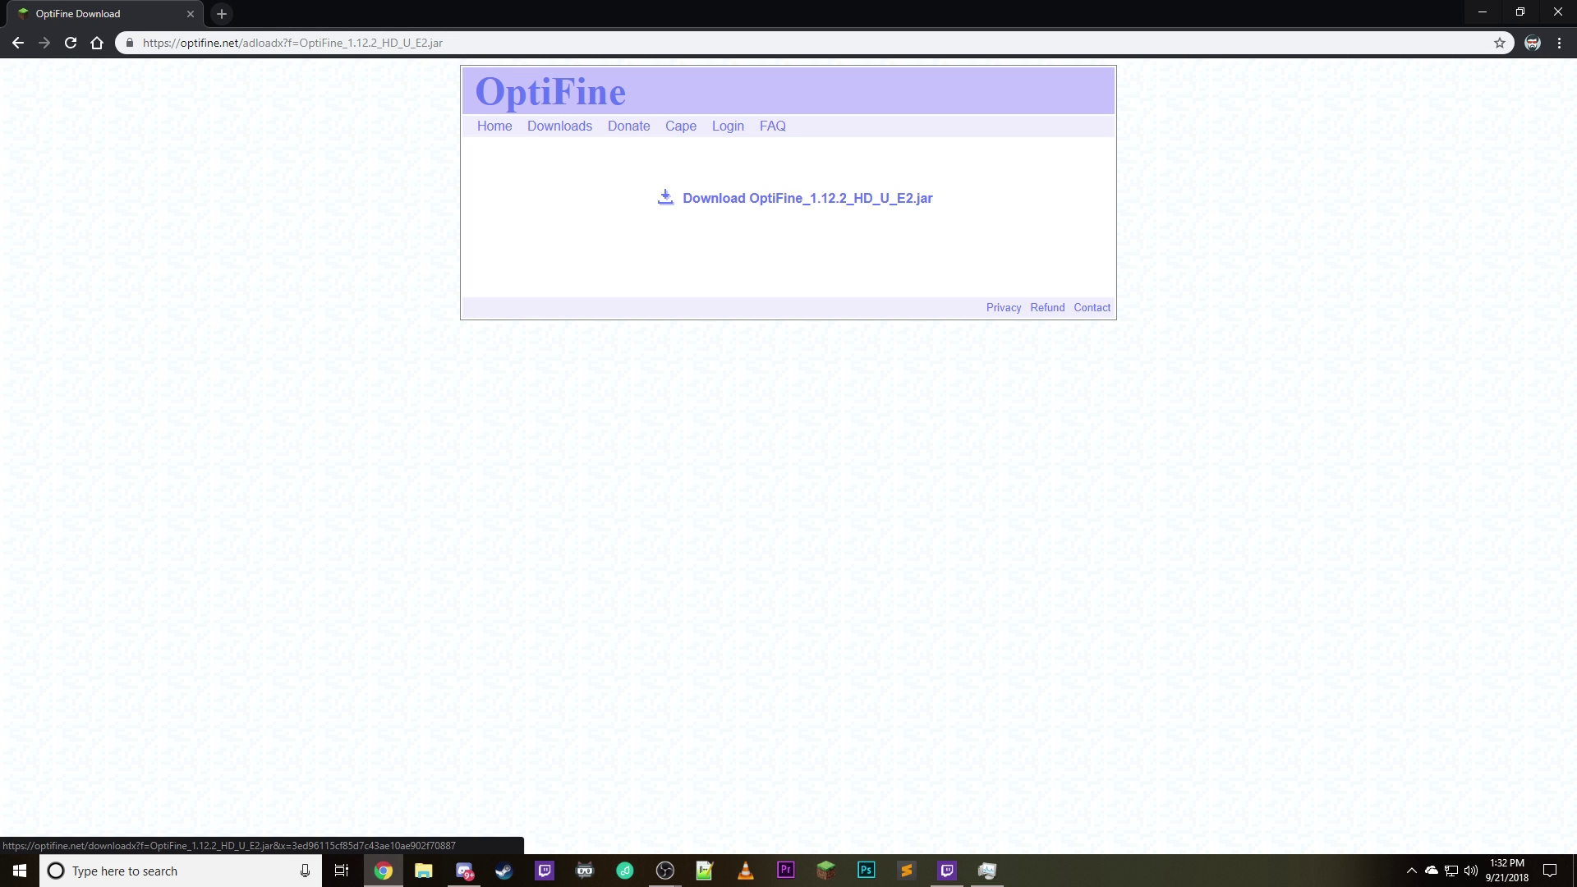
click(807, 198)
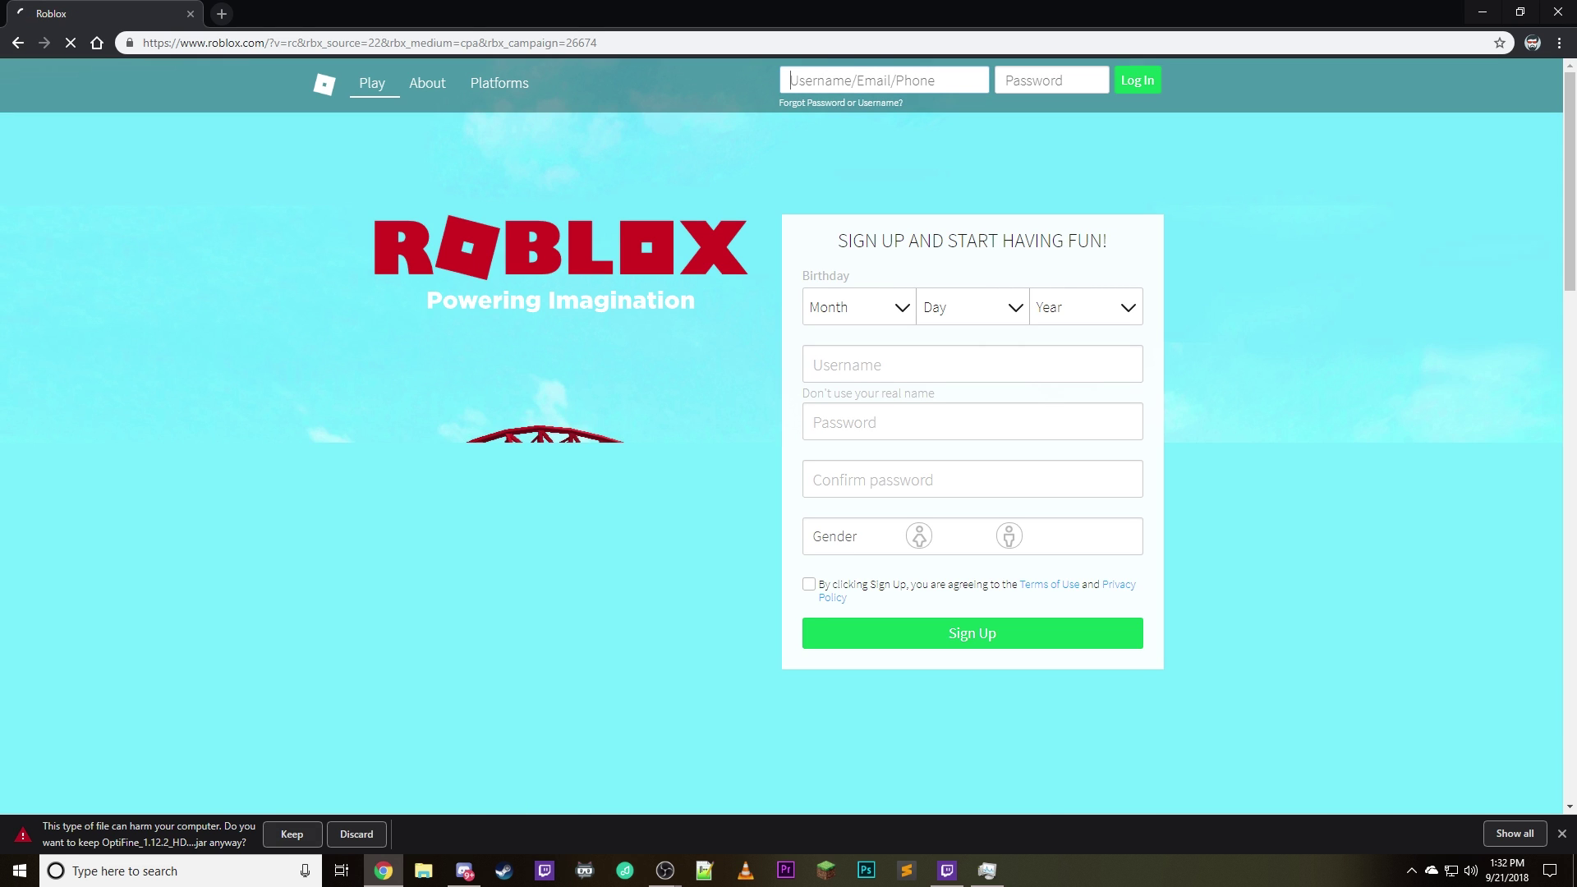
click(291, 834)
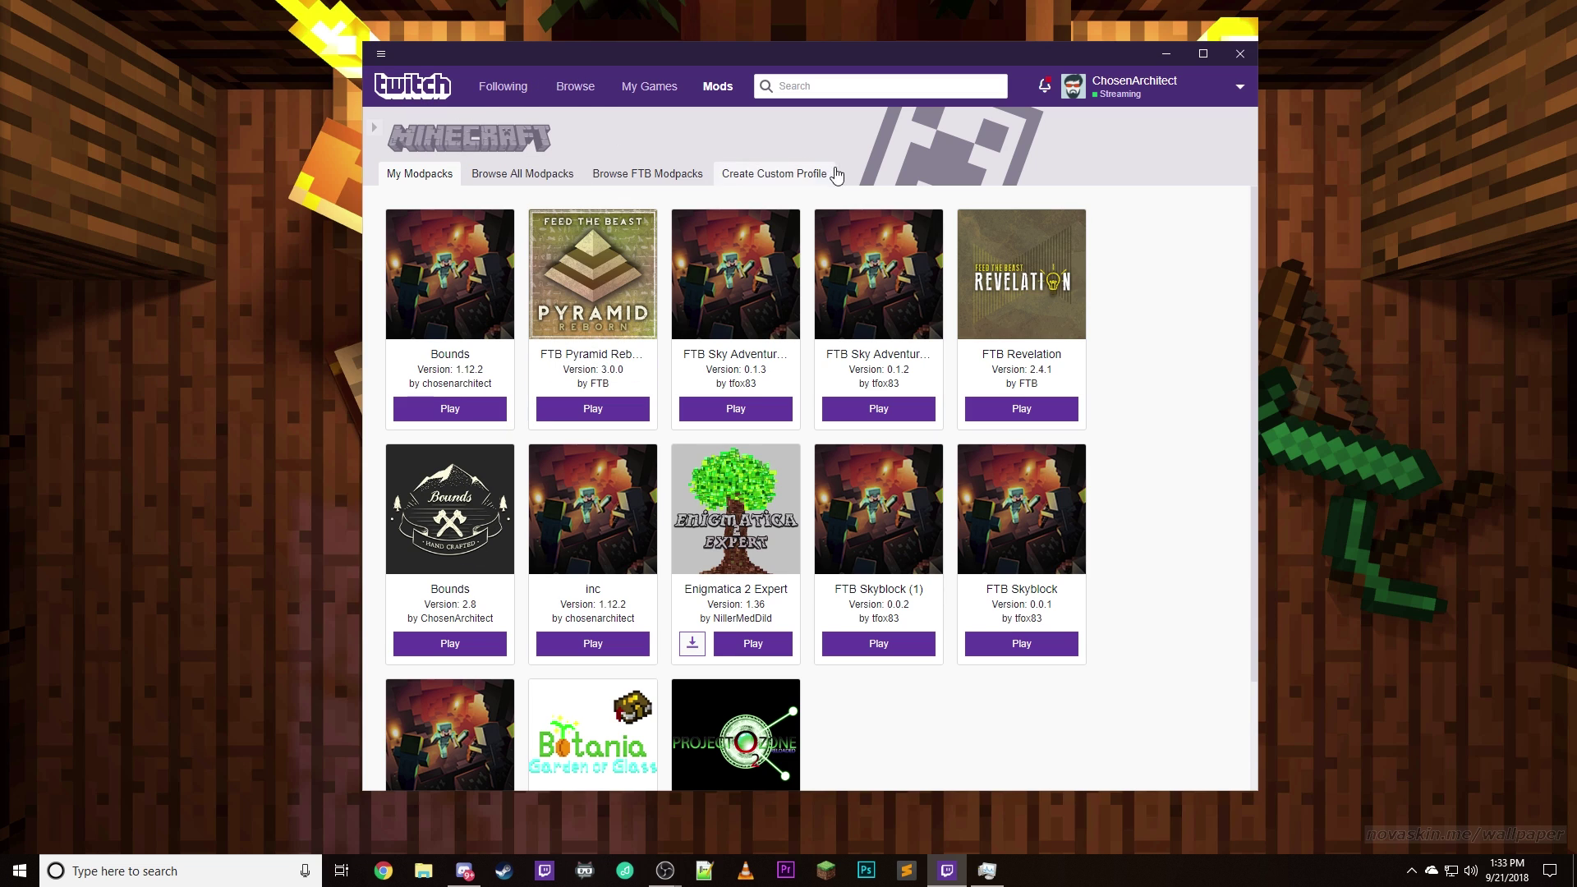
Switch to the Twitch app and open the folder of the version 2.8 Bounds modpack profile in a maximized window
right_click(458, 513)
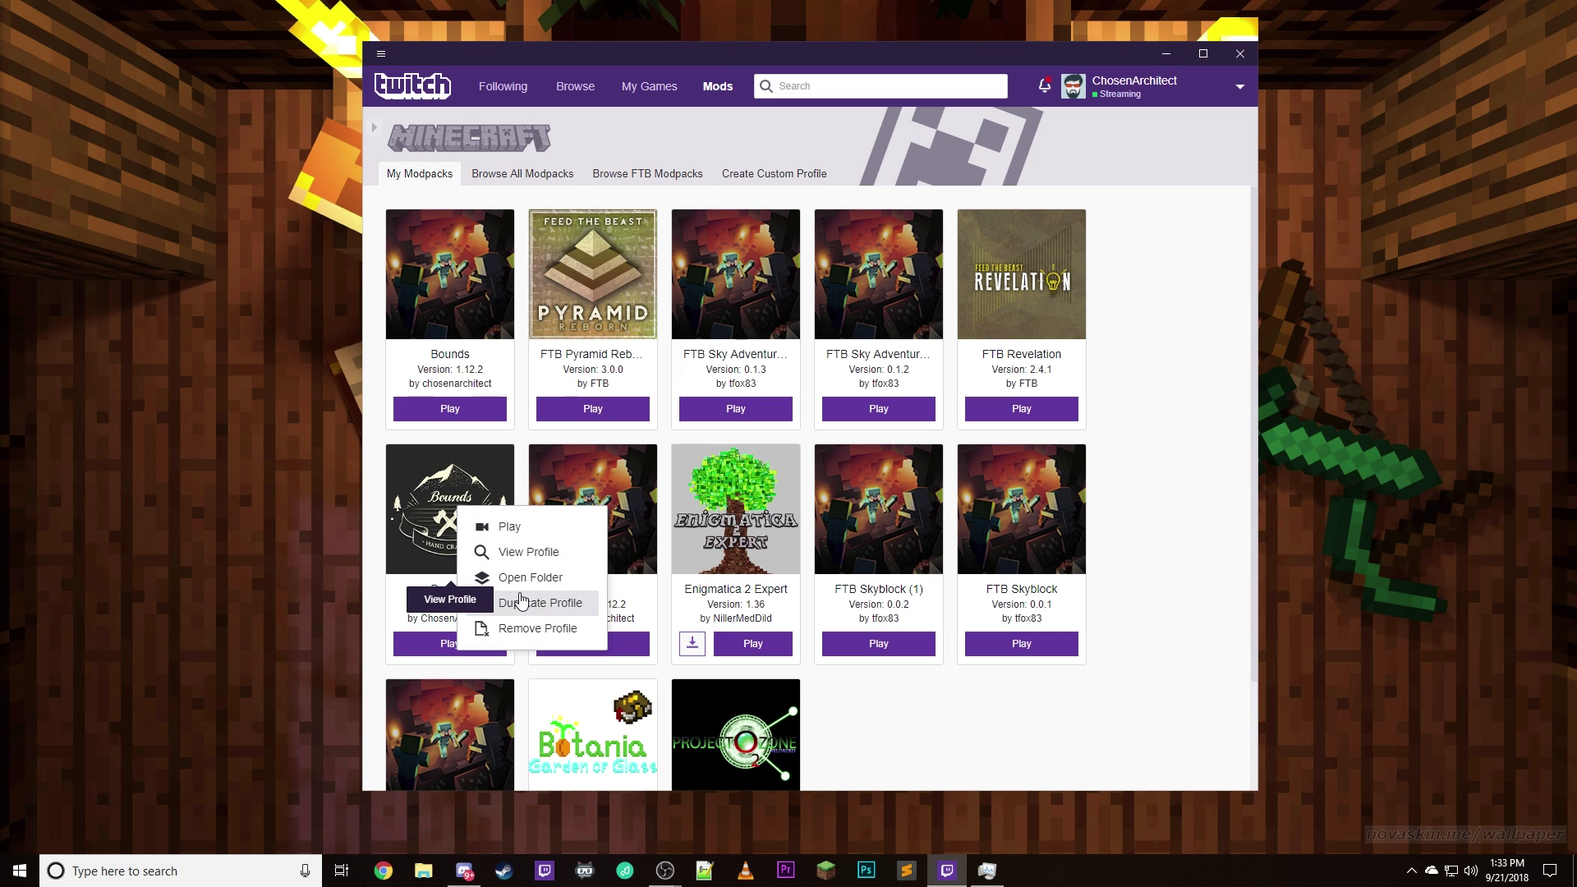
click(420, 502)
click(441, 542)
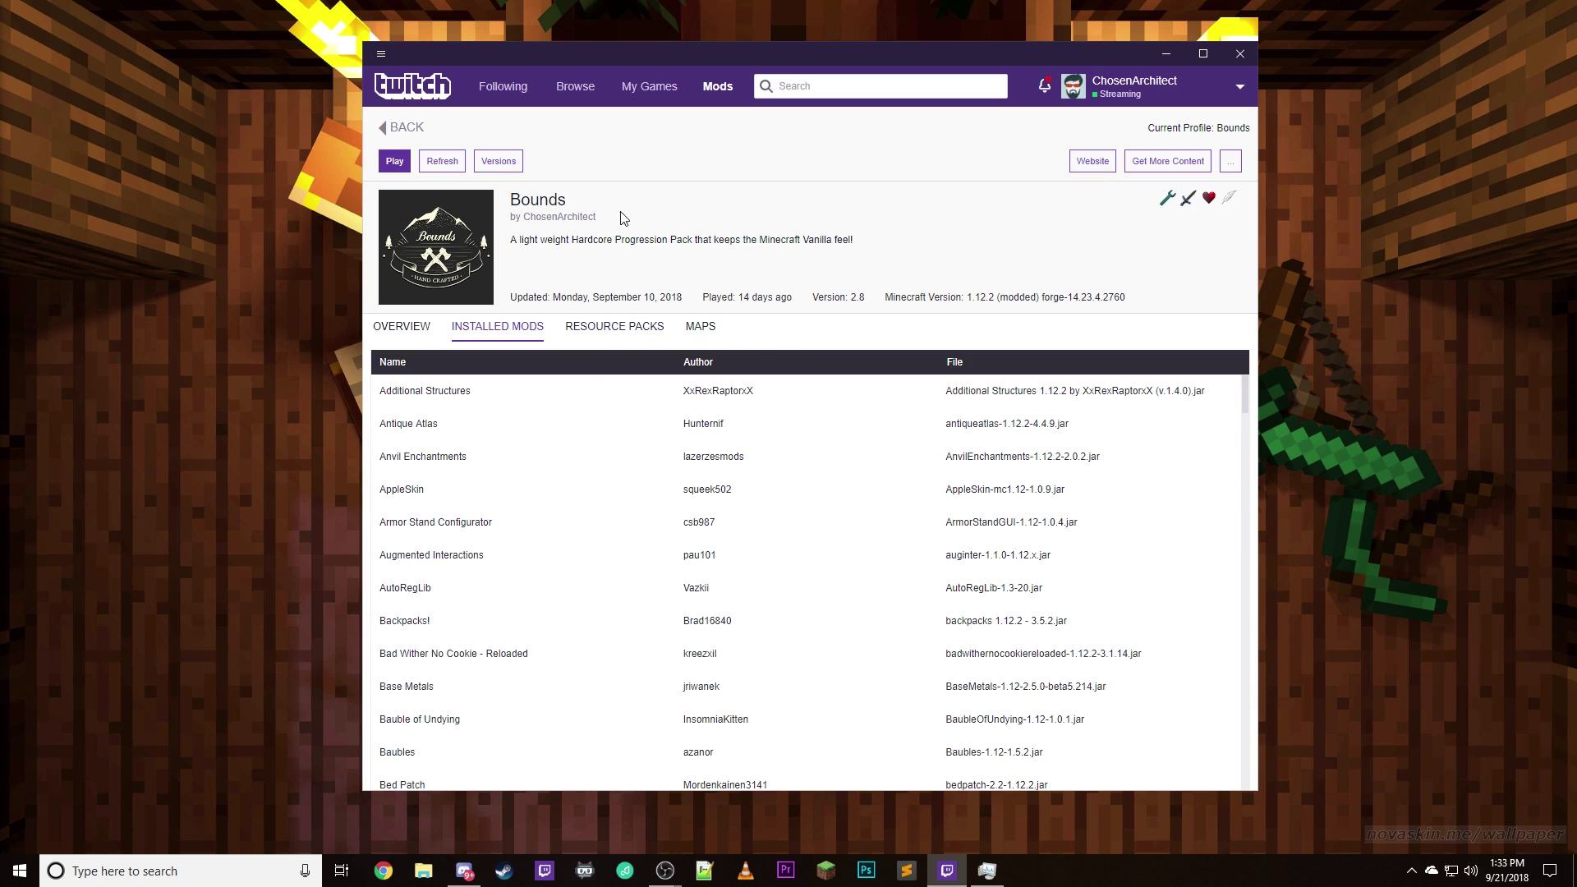
click(1230, 161)
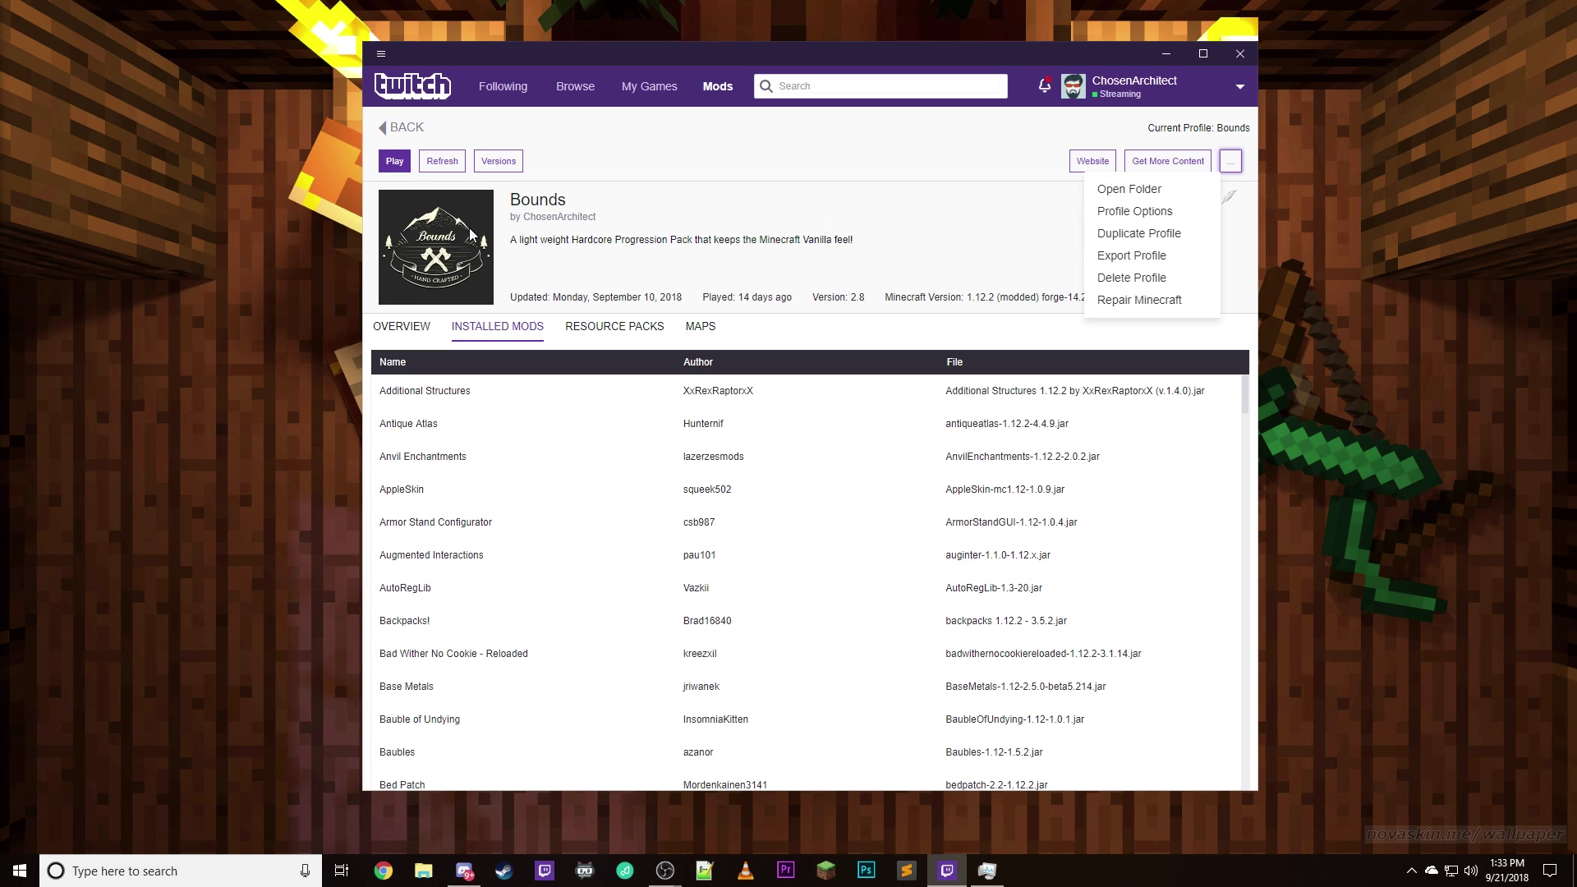
click(1128, 194)
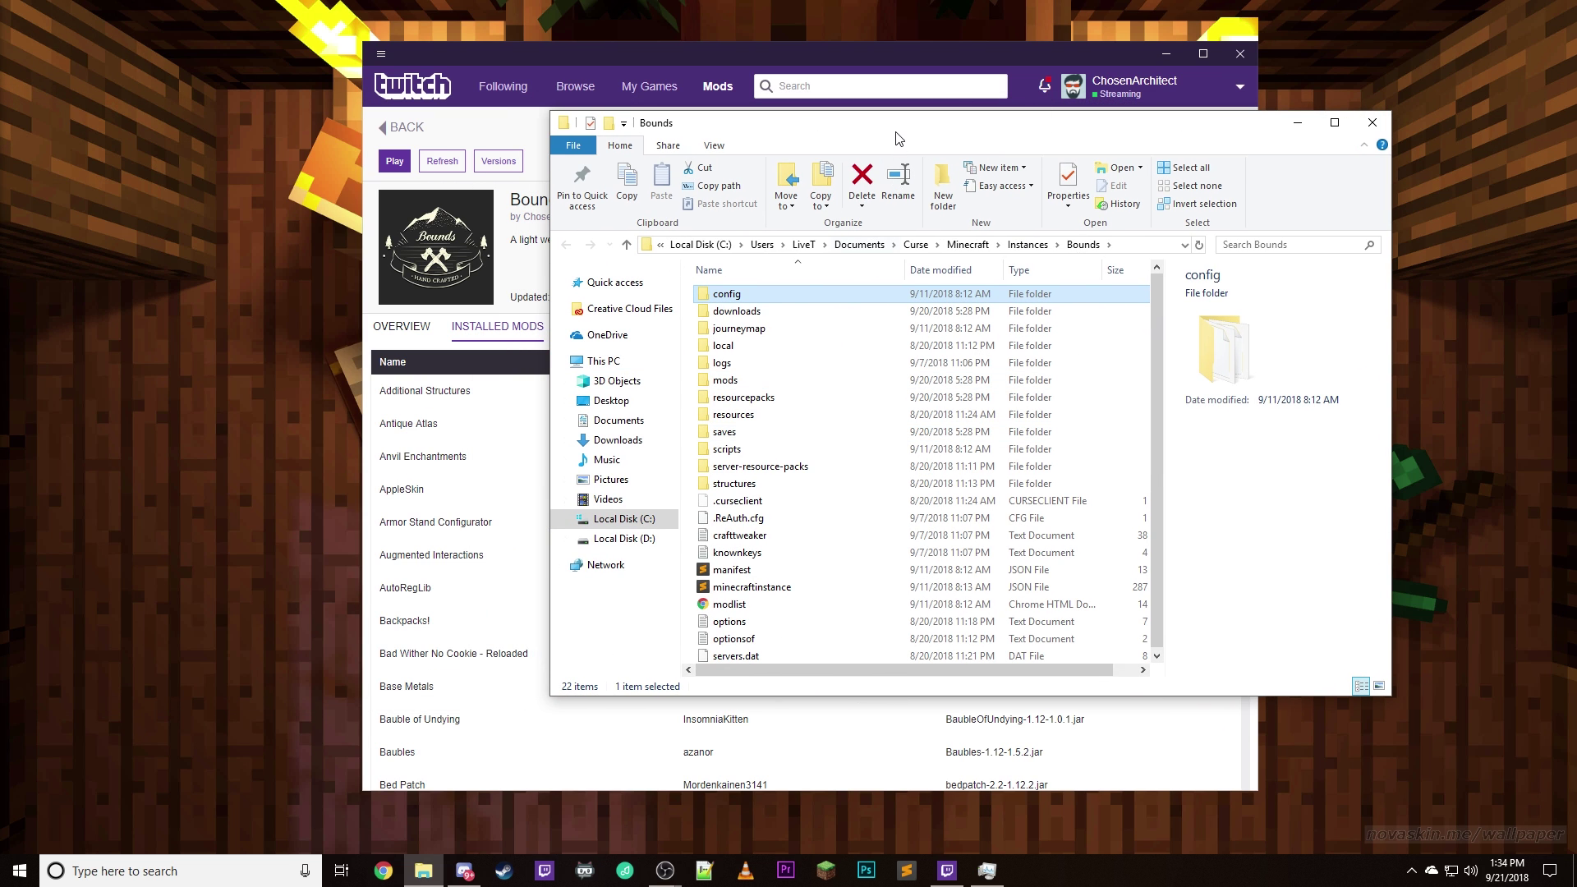
drag(899, 135, 823, 13)
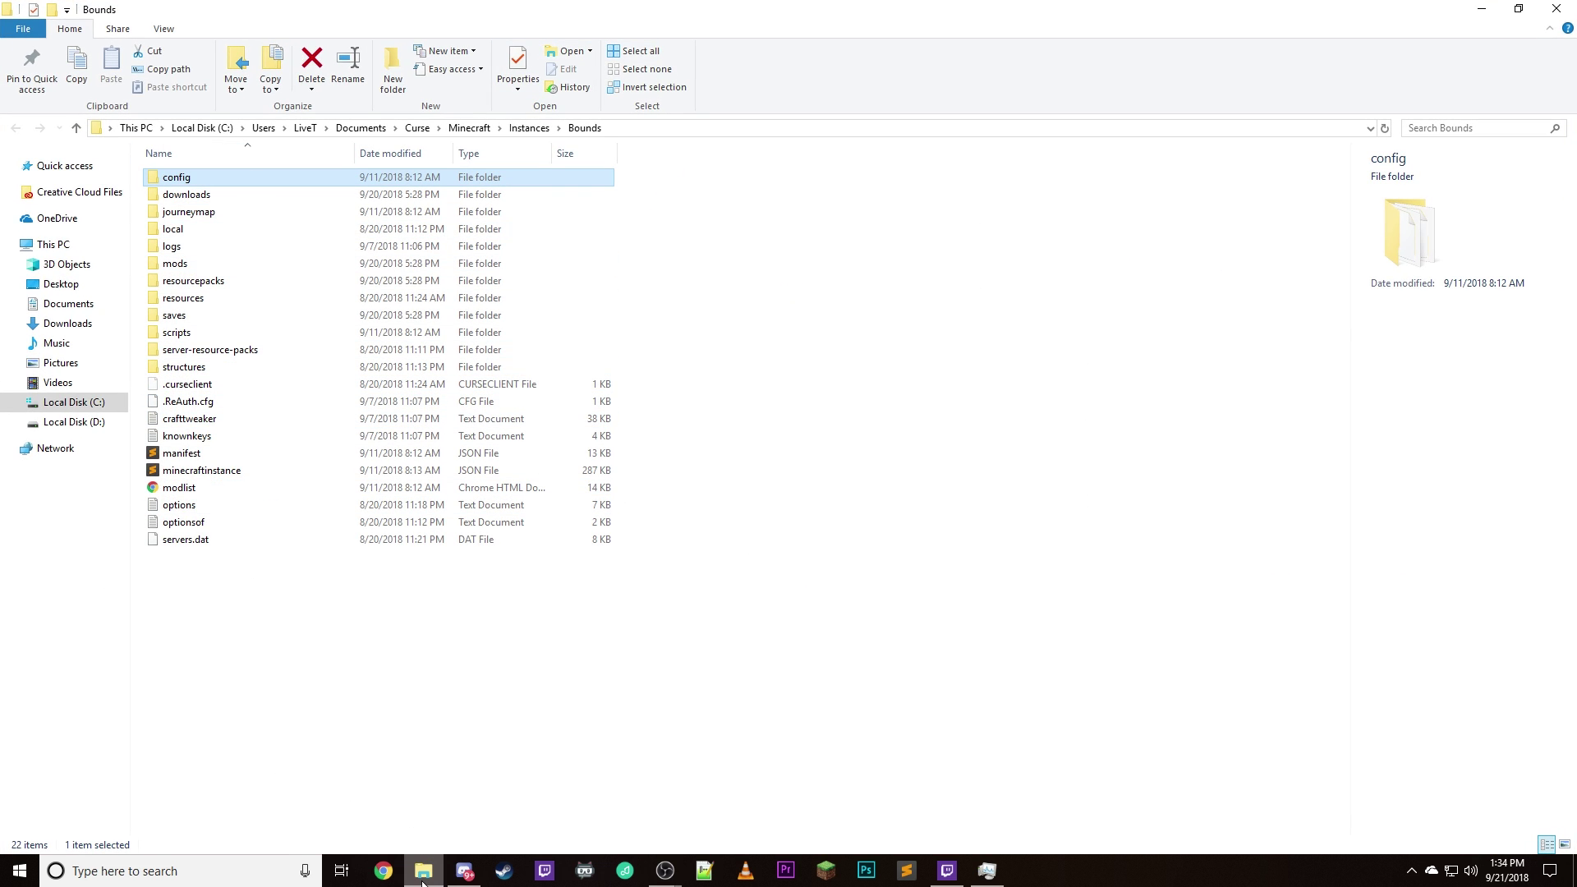
Open a second File Explorer window and move the OptiFine_1.12.2_HD_U_E2 jar into the Bounds instance's mods folder
mouse_move(425, 862)
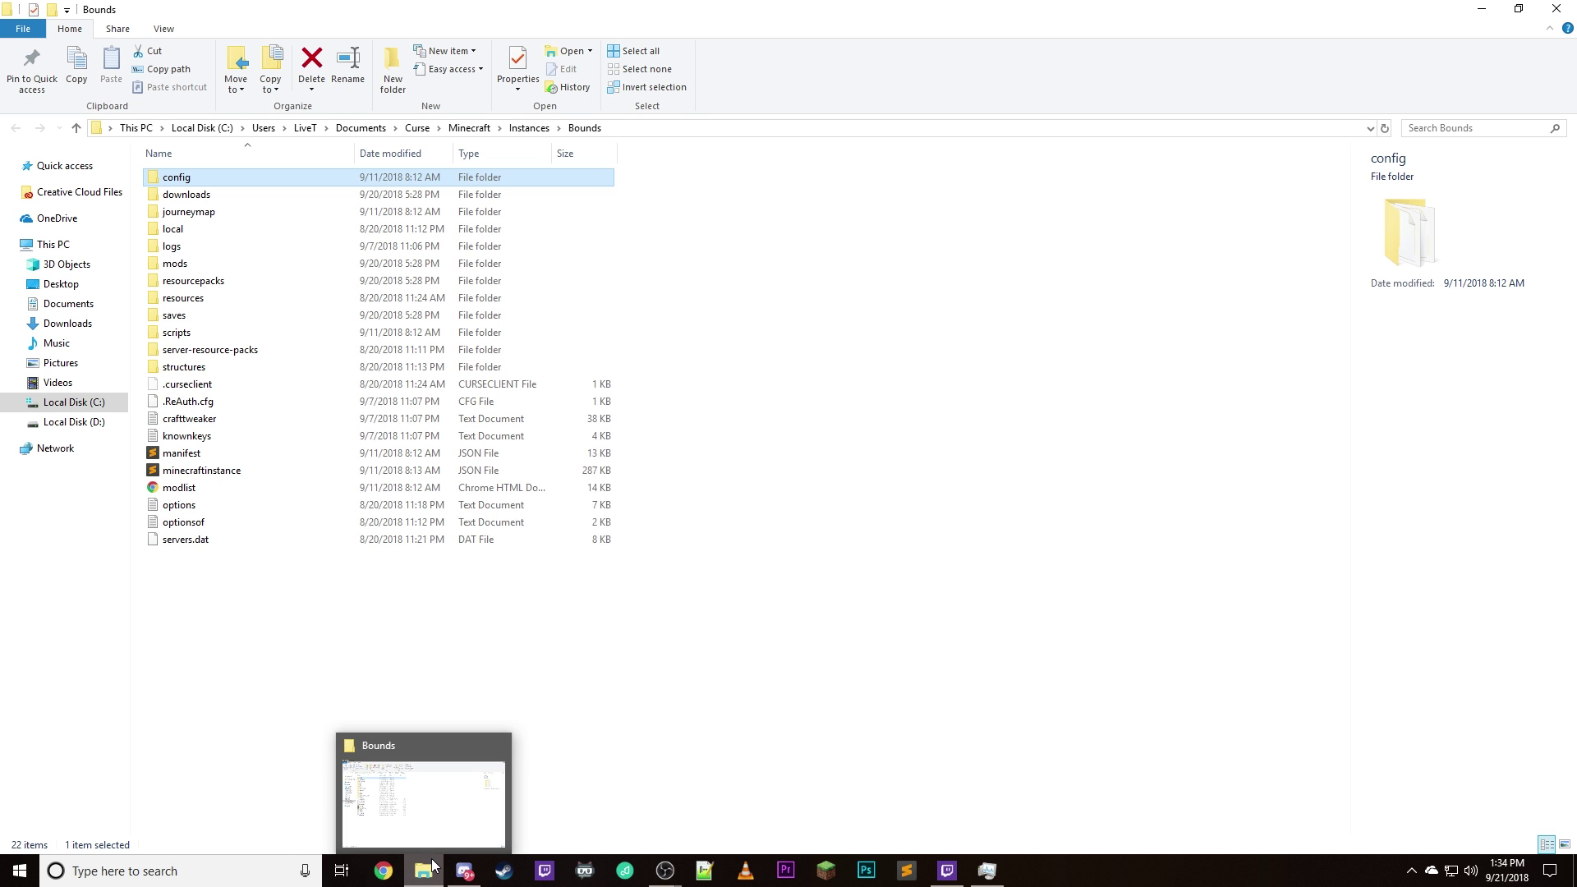
middle_click(433, 864)
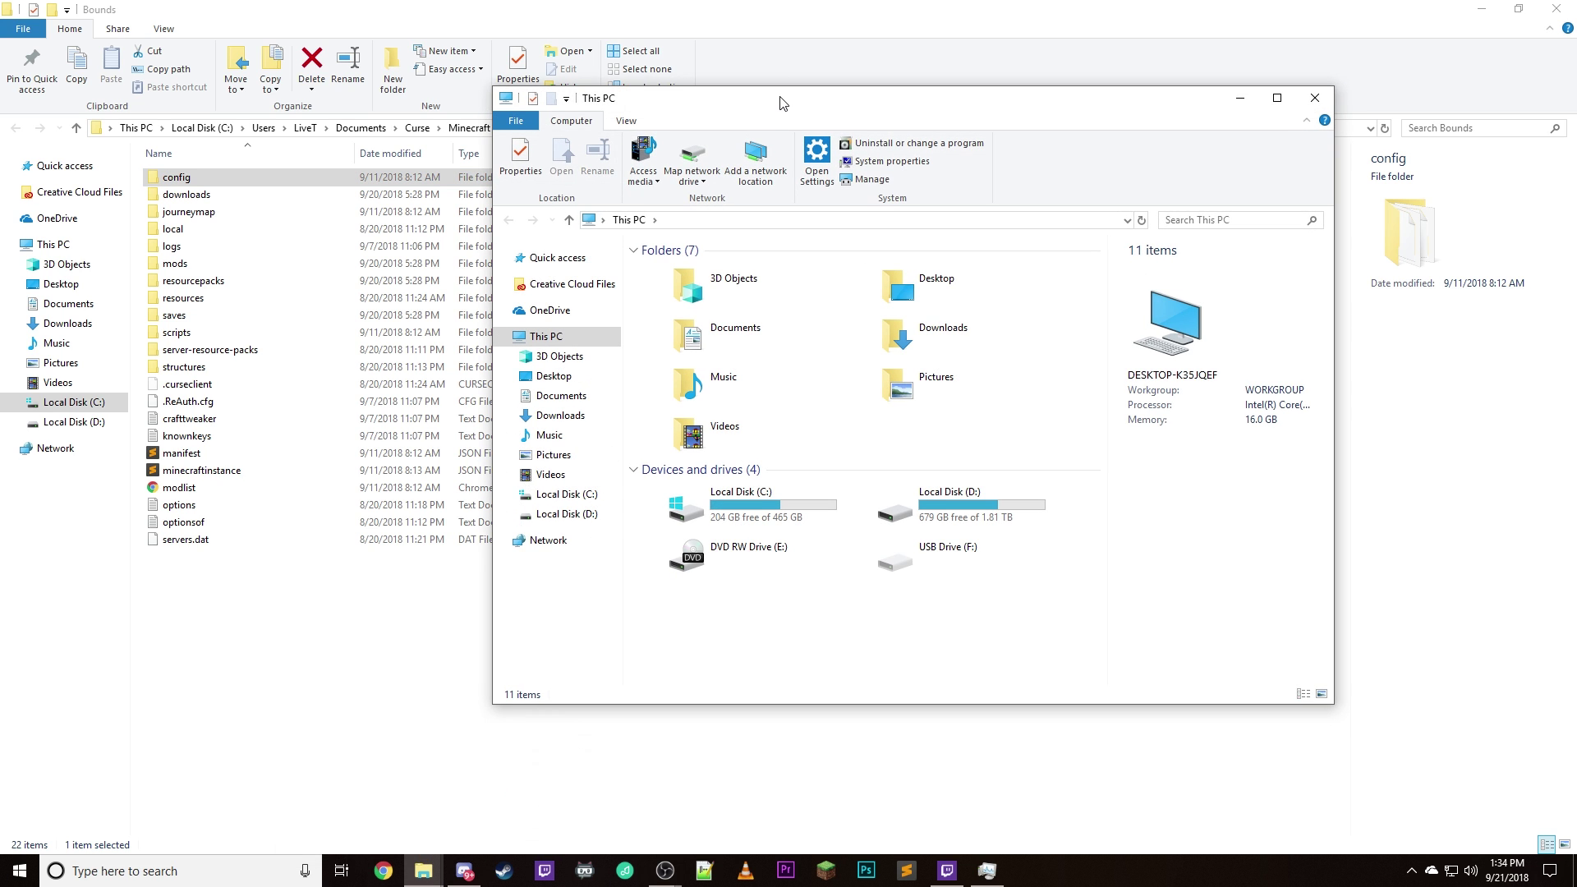
drag(780, 103, 1576, 107)
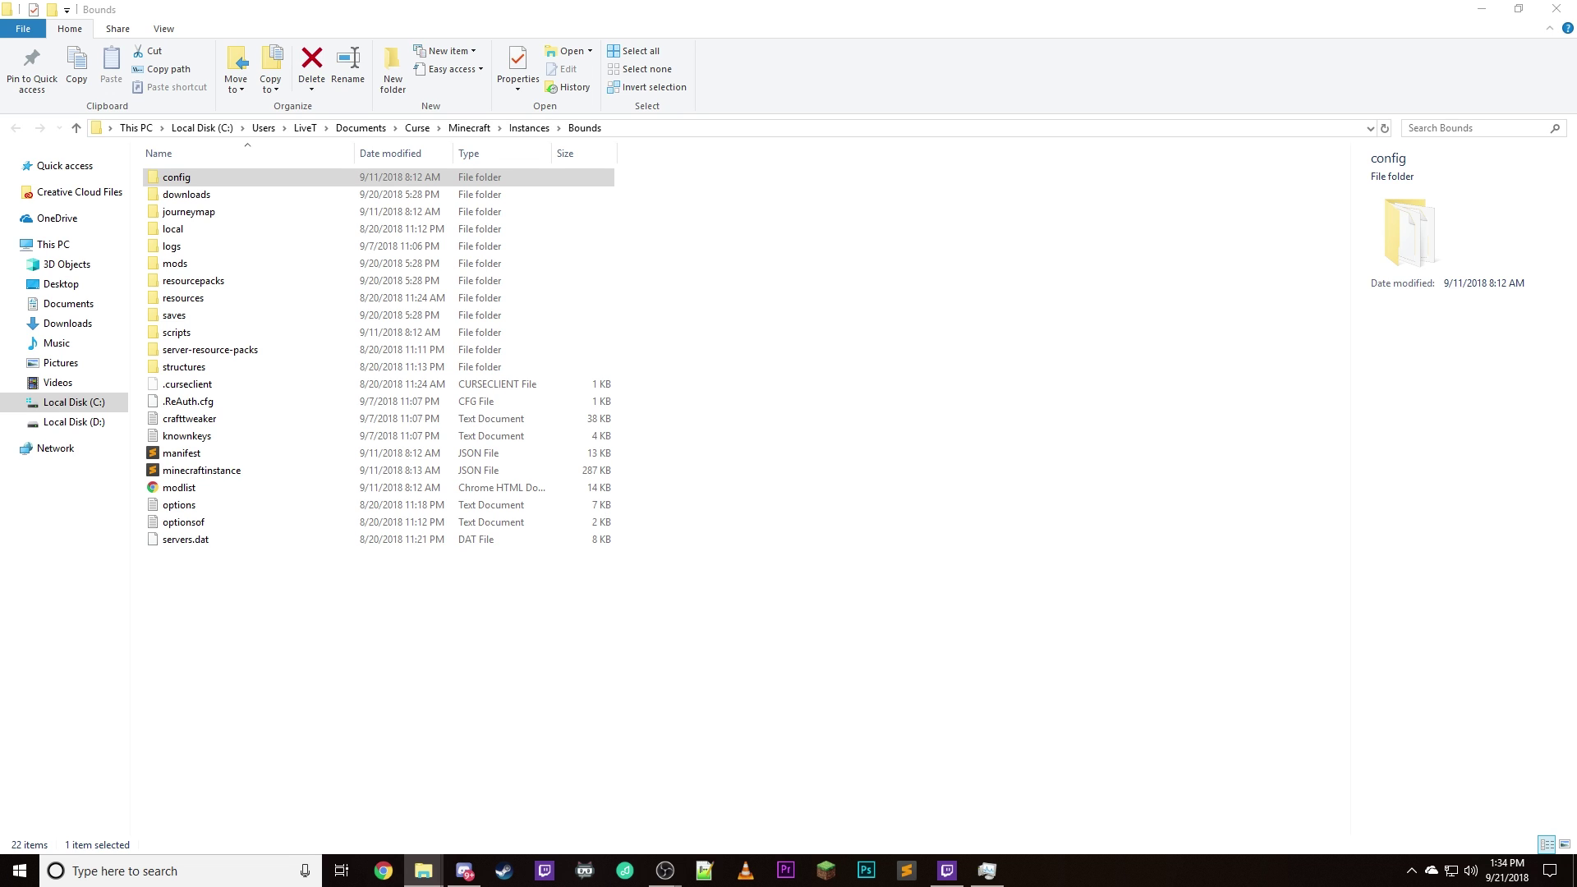
drag(1576, 575, 246, 643)
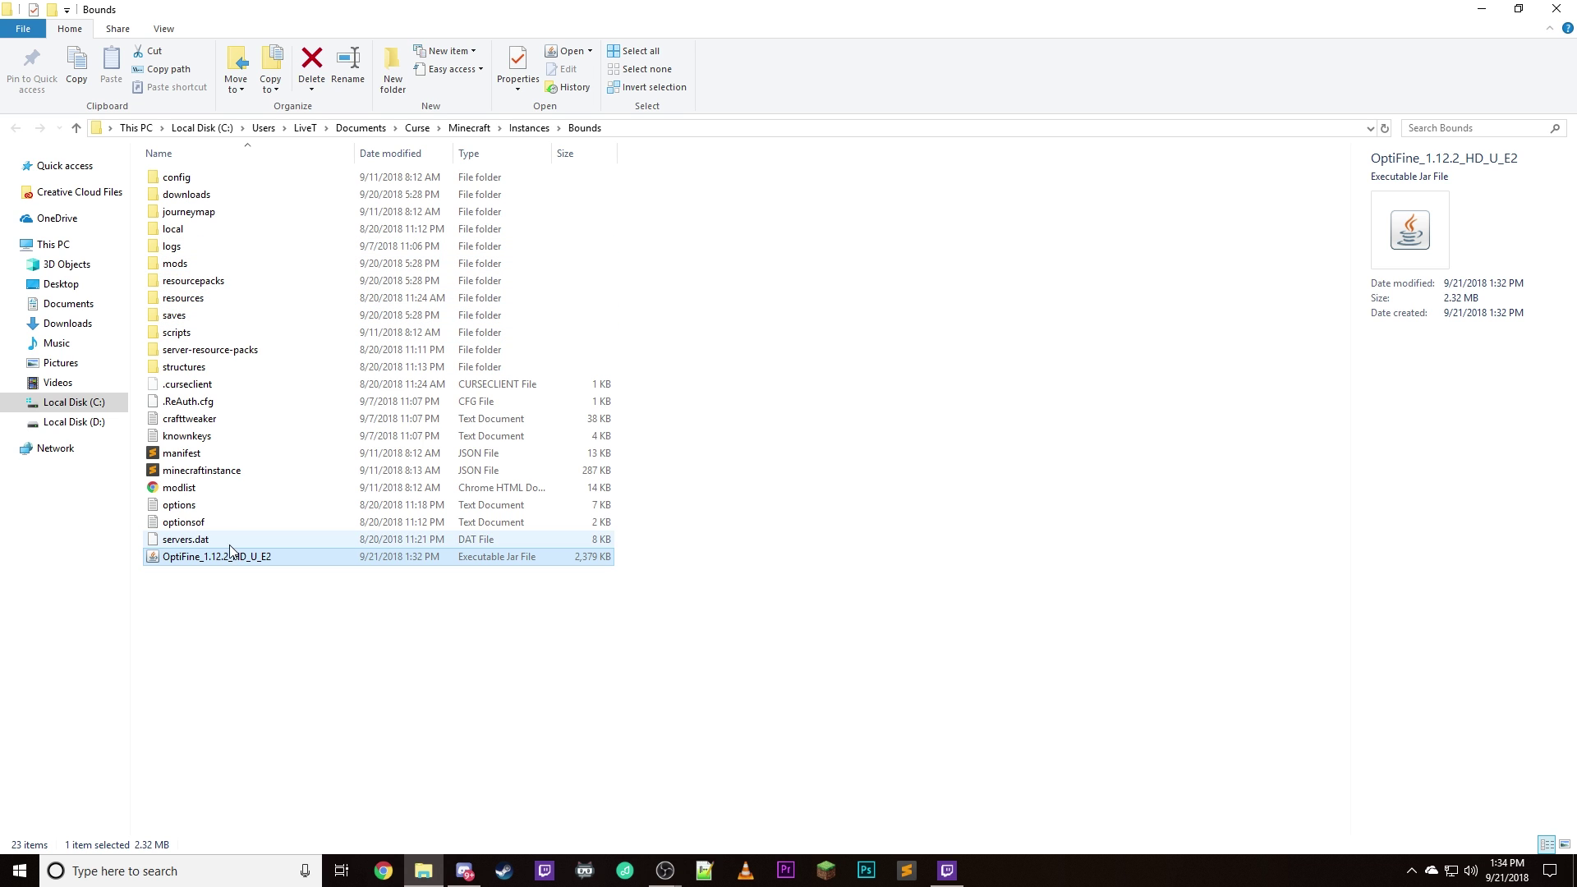
drag(225, 556, 185, 265)
Locate OptiFine_1.12.2_HD_U_E2 in the mods folder and view its installer, cancelling without installing
double_click(184, 264)
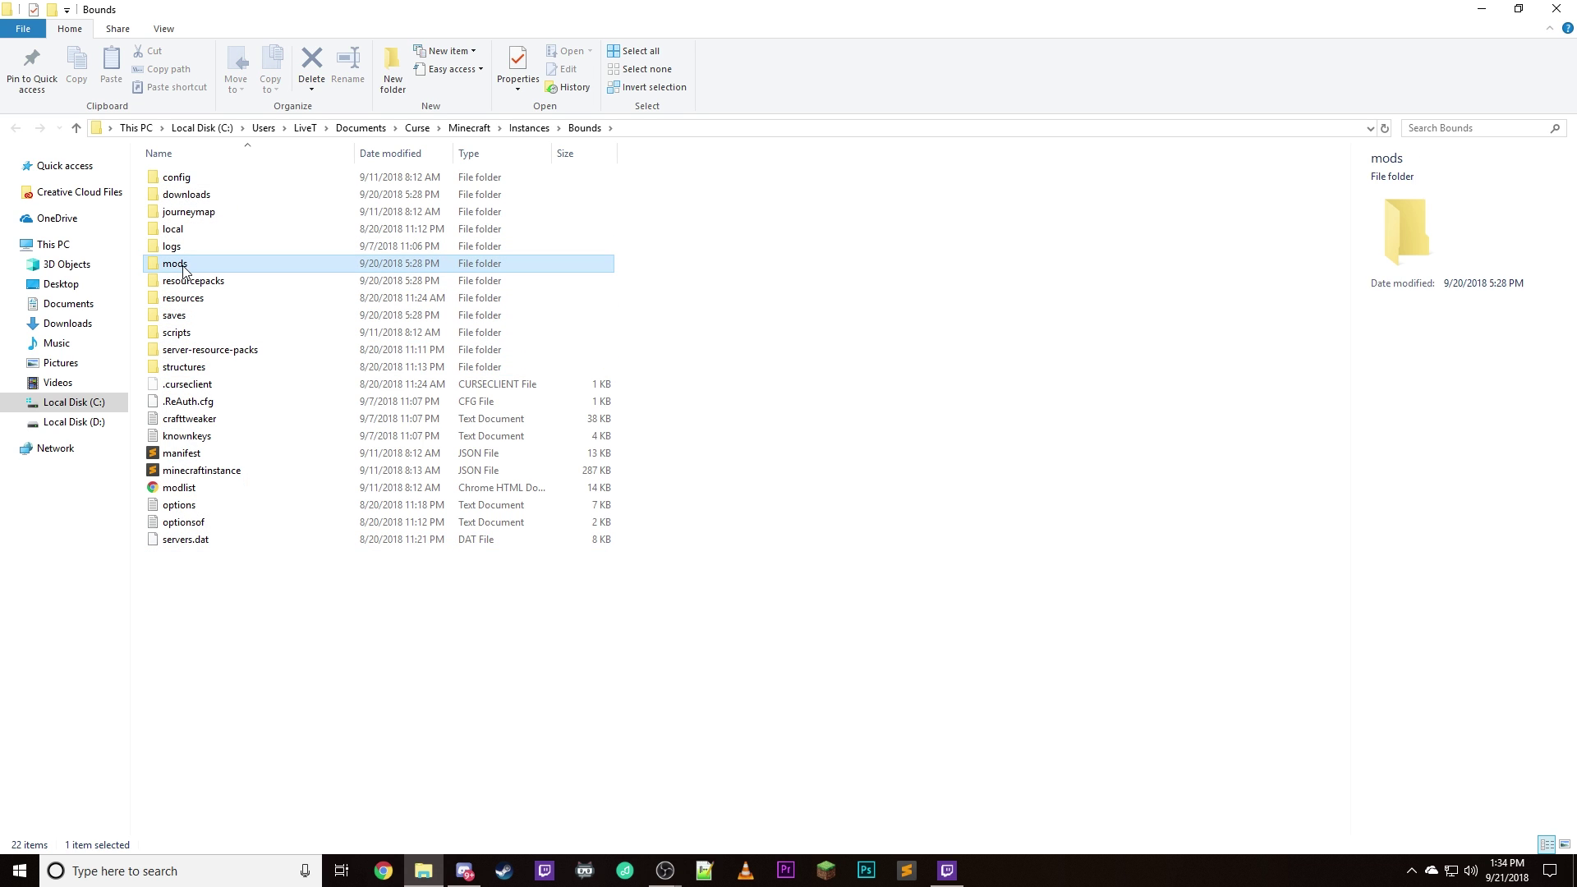
click(242, 390)
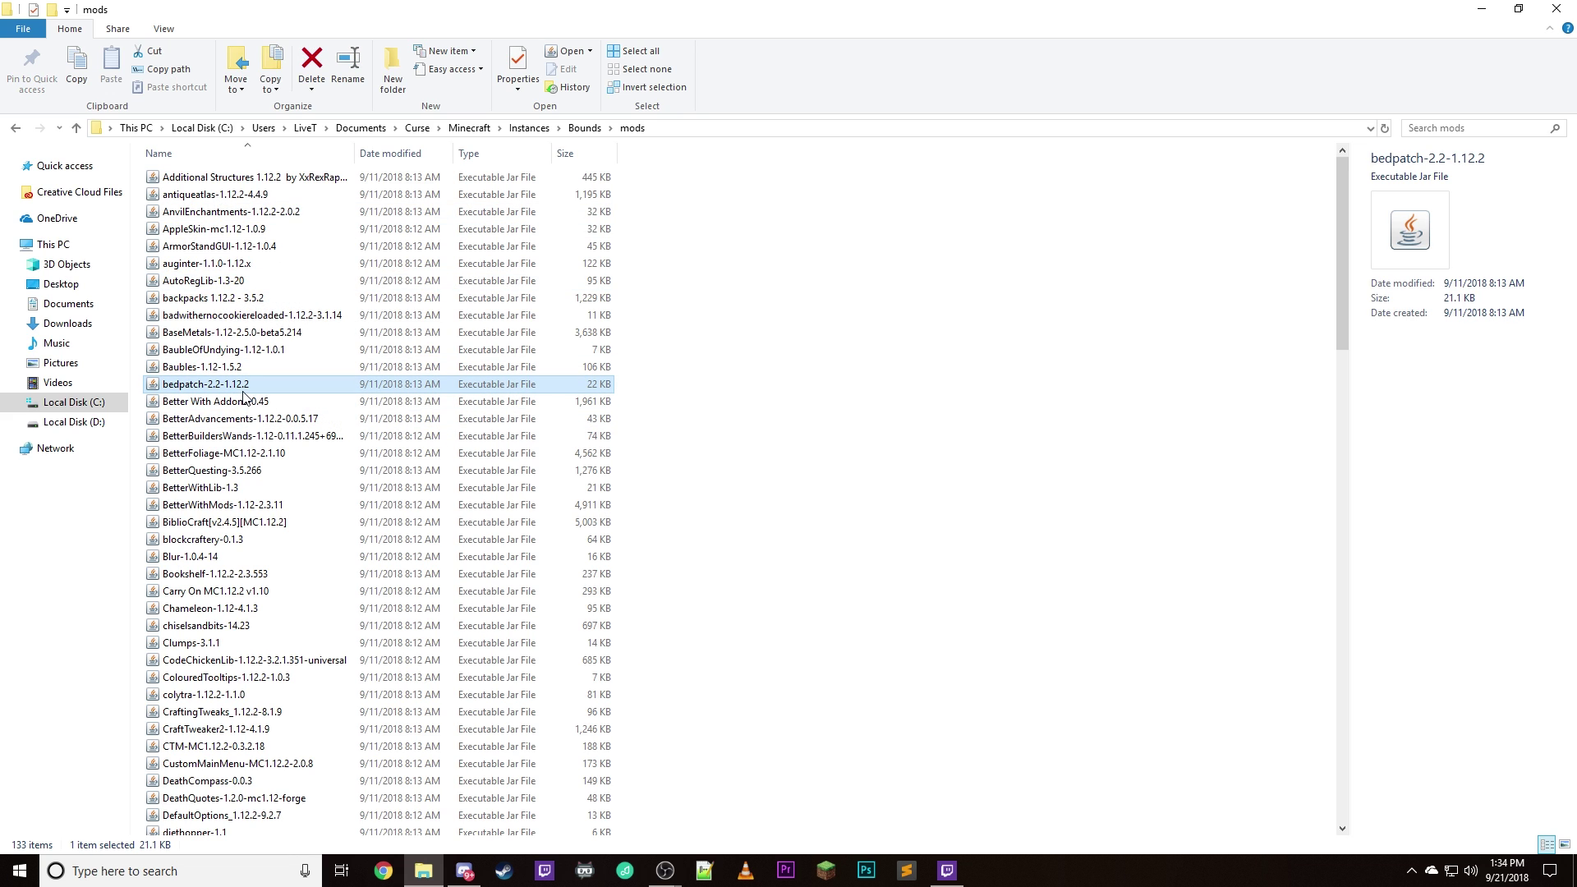
key(o)
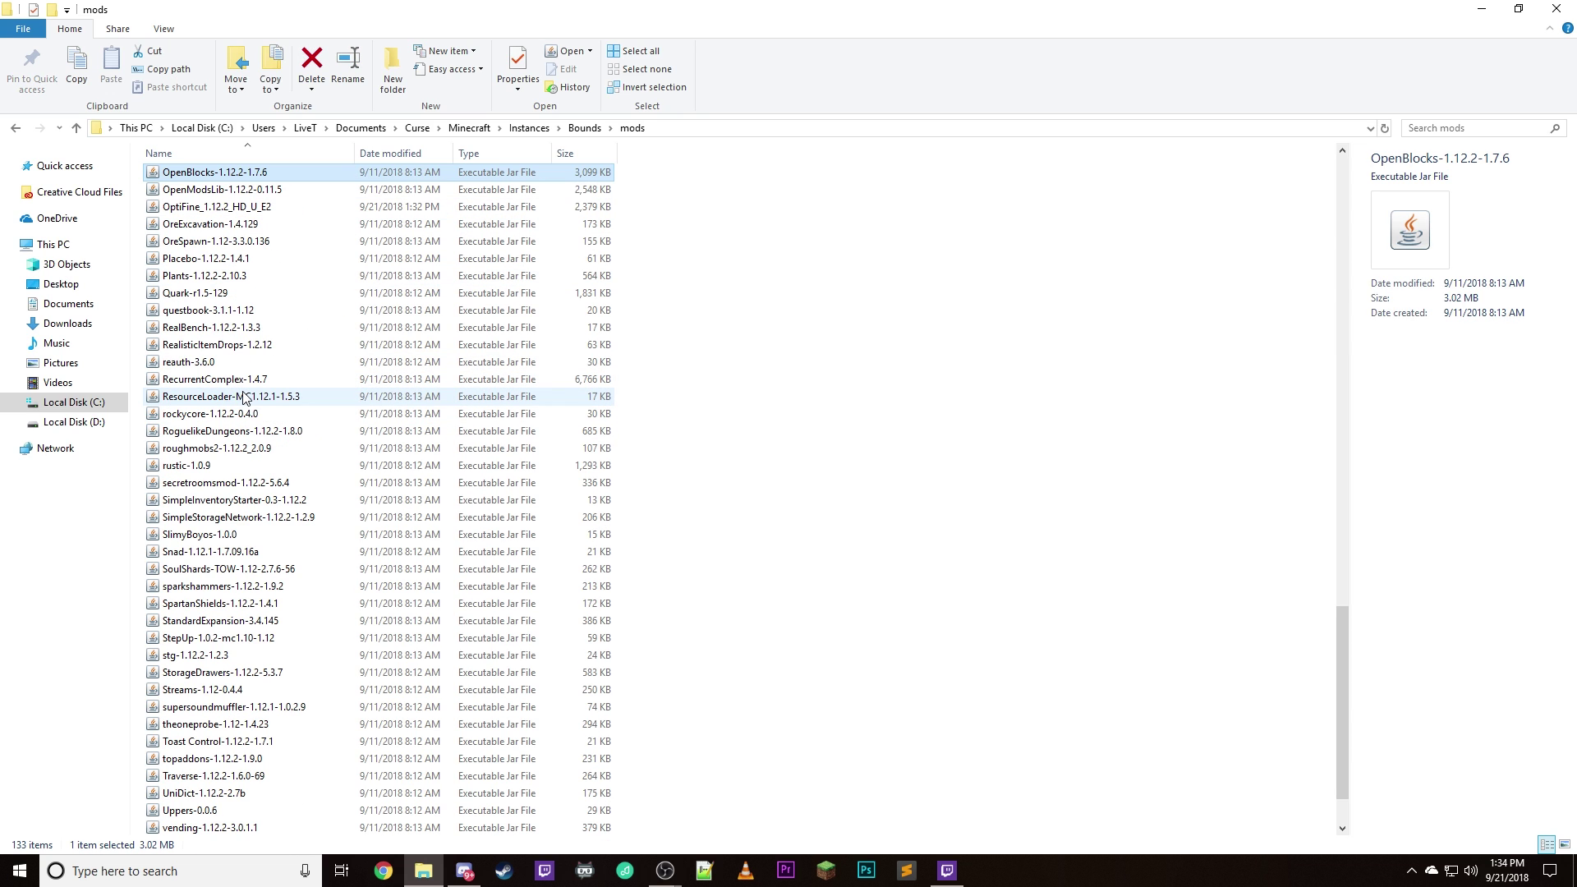
click(225, 205)
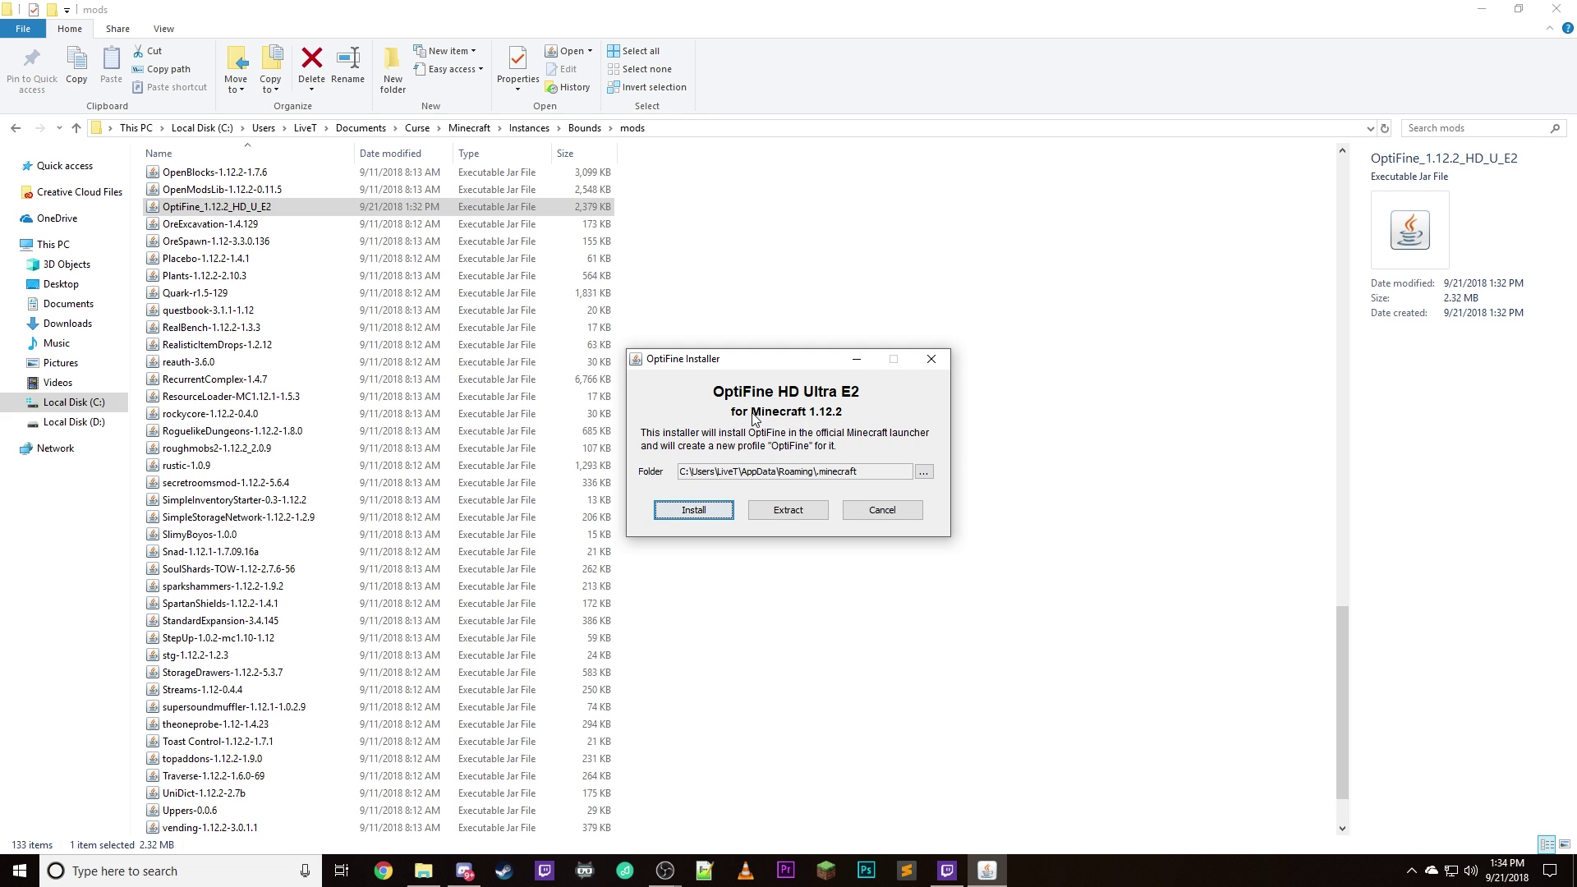
click(880, 510)
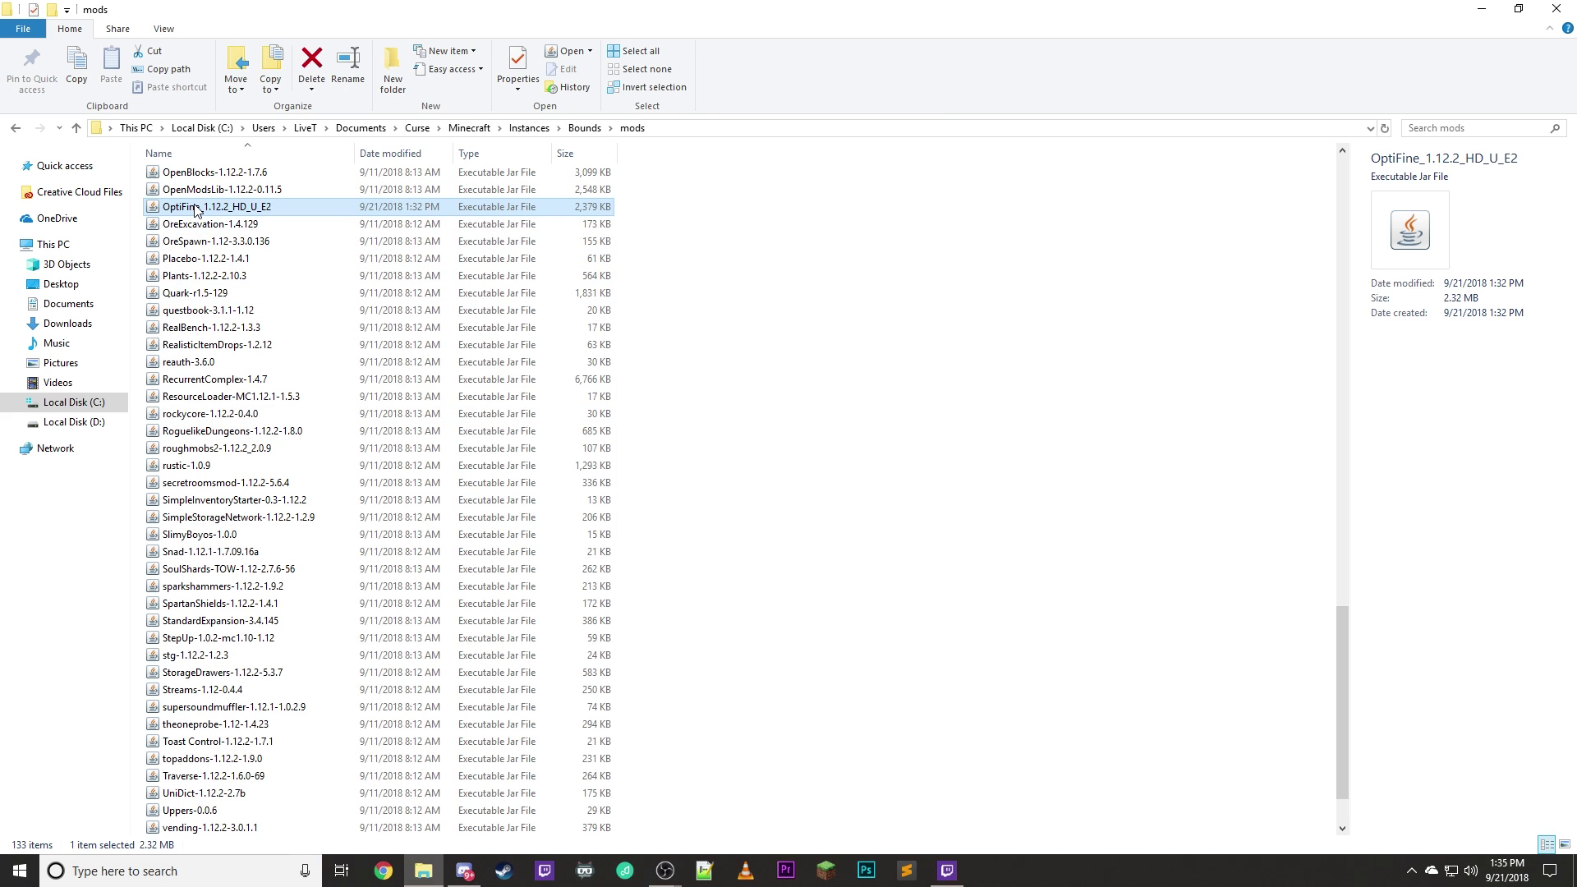
Close the Bounds folder window and launch the Bounds modpack from the Twitch app through the Minecraft Launcher
click(76, 127)
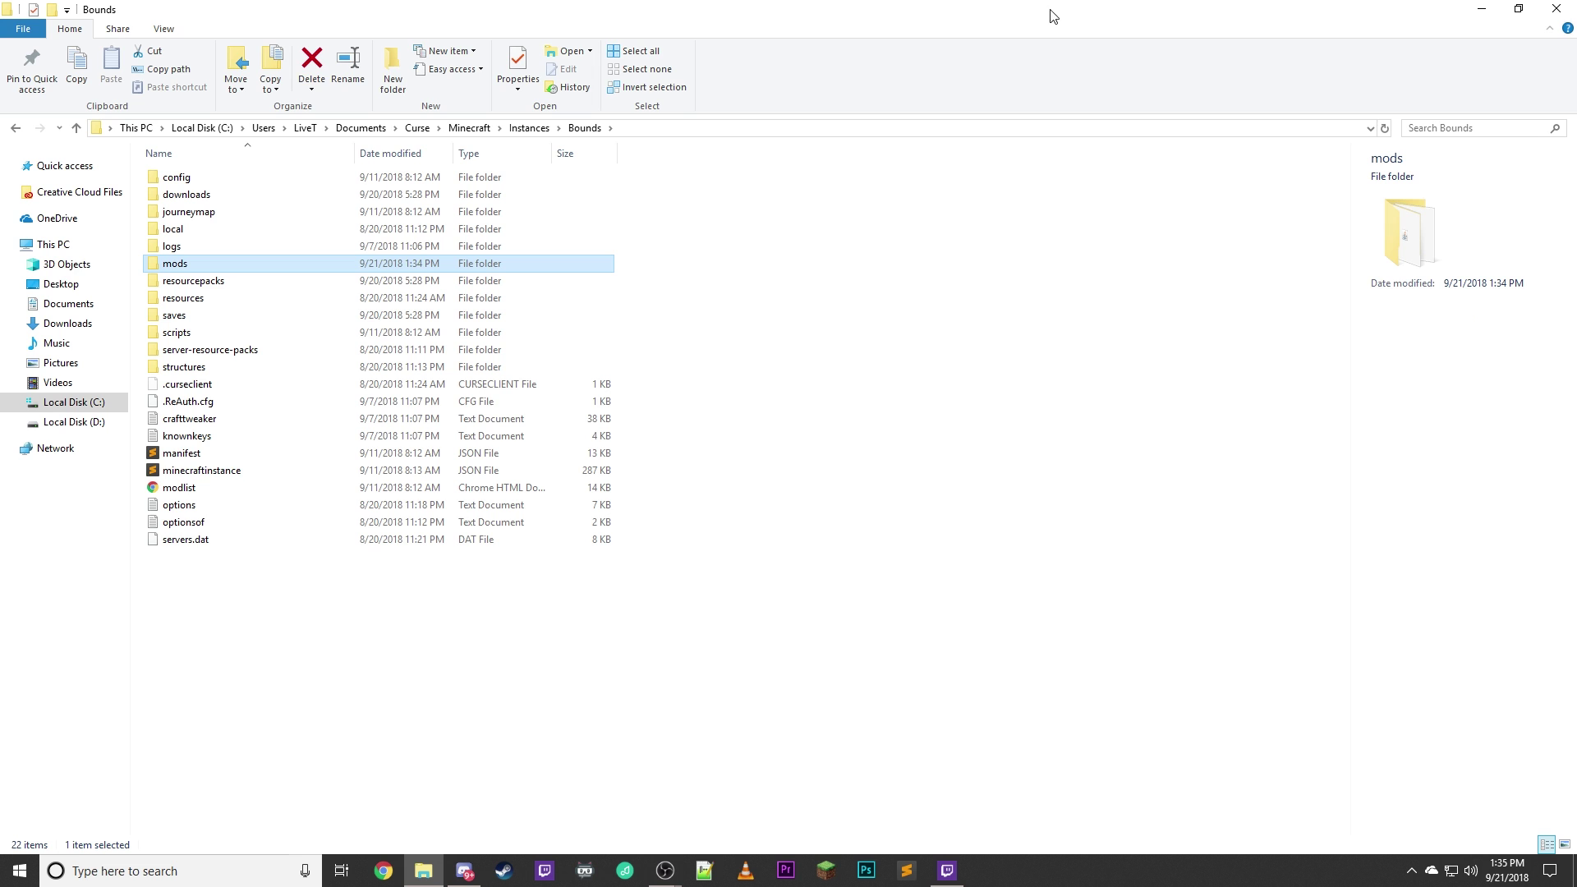
click(1564, 8)
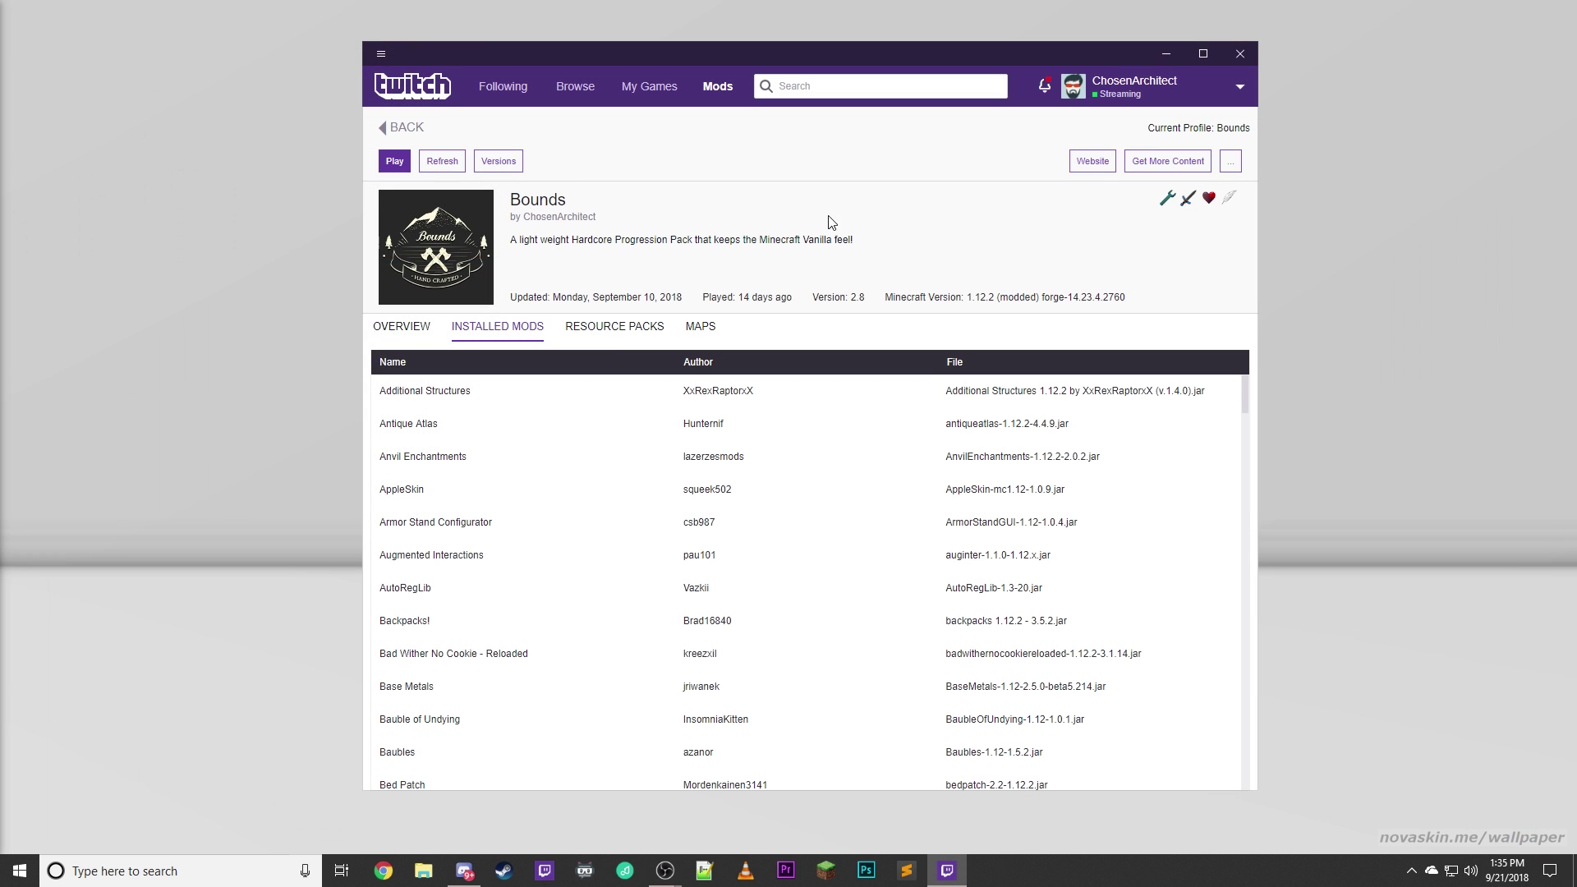
click(396, 163)
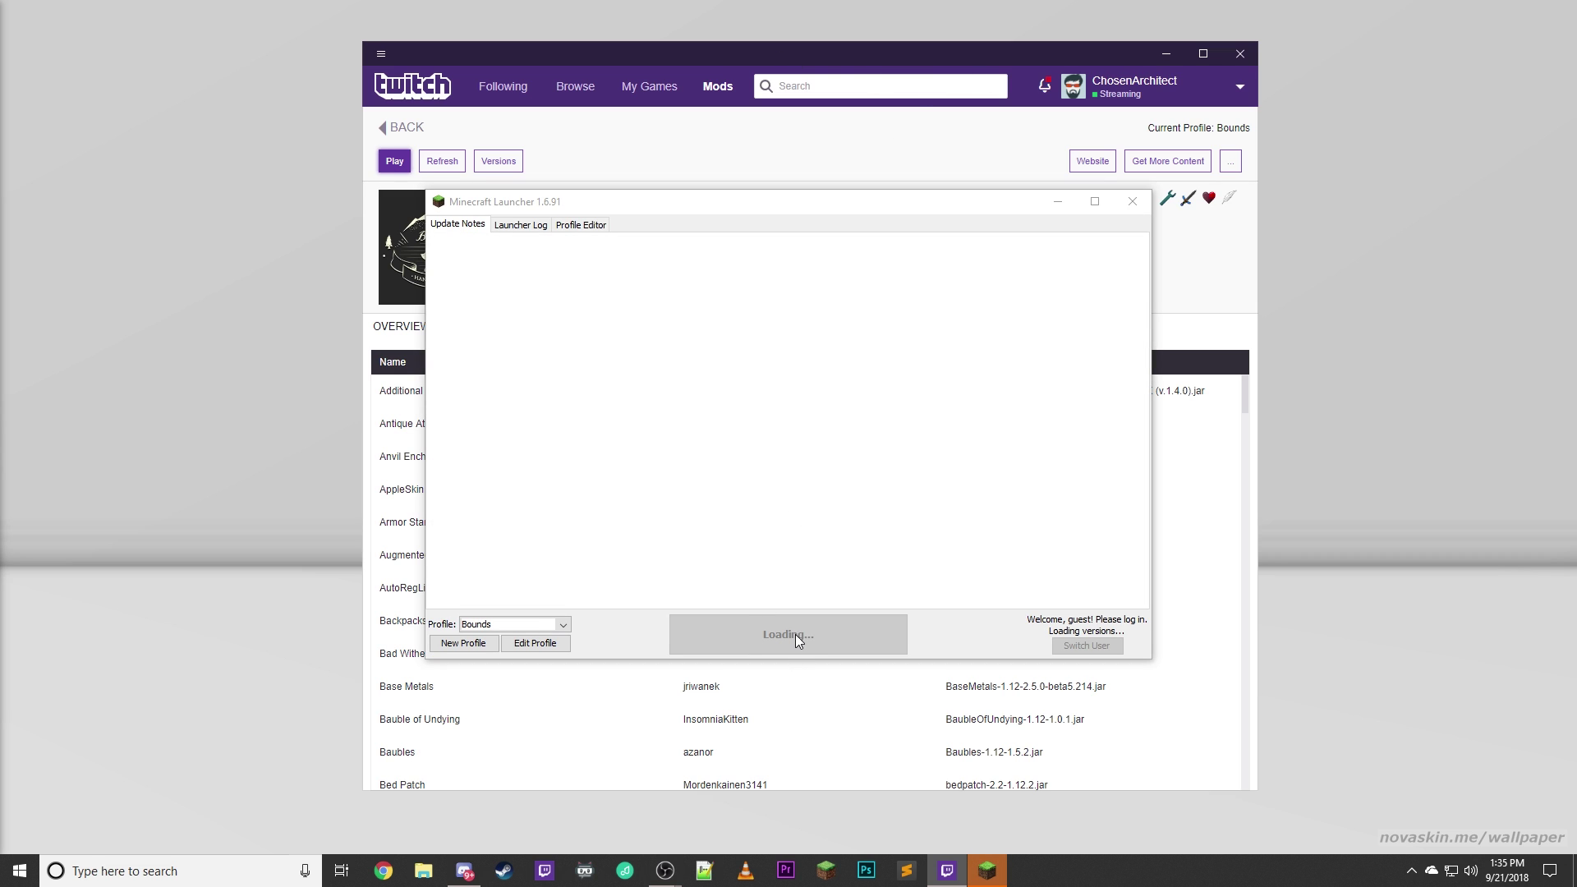
click(786, 638)
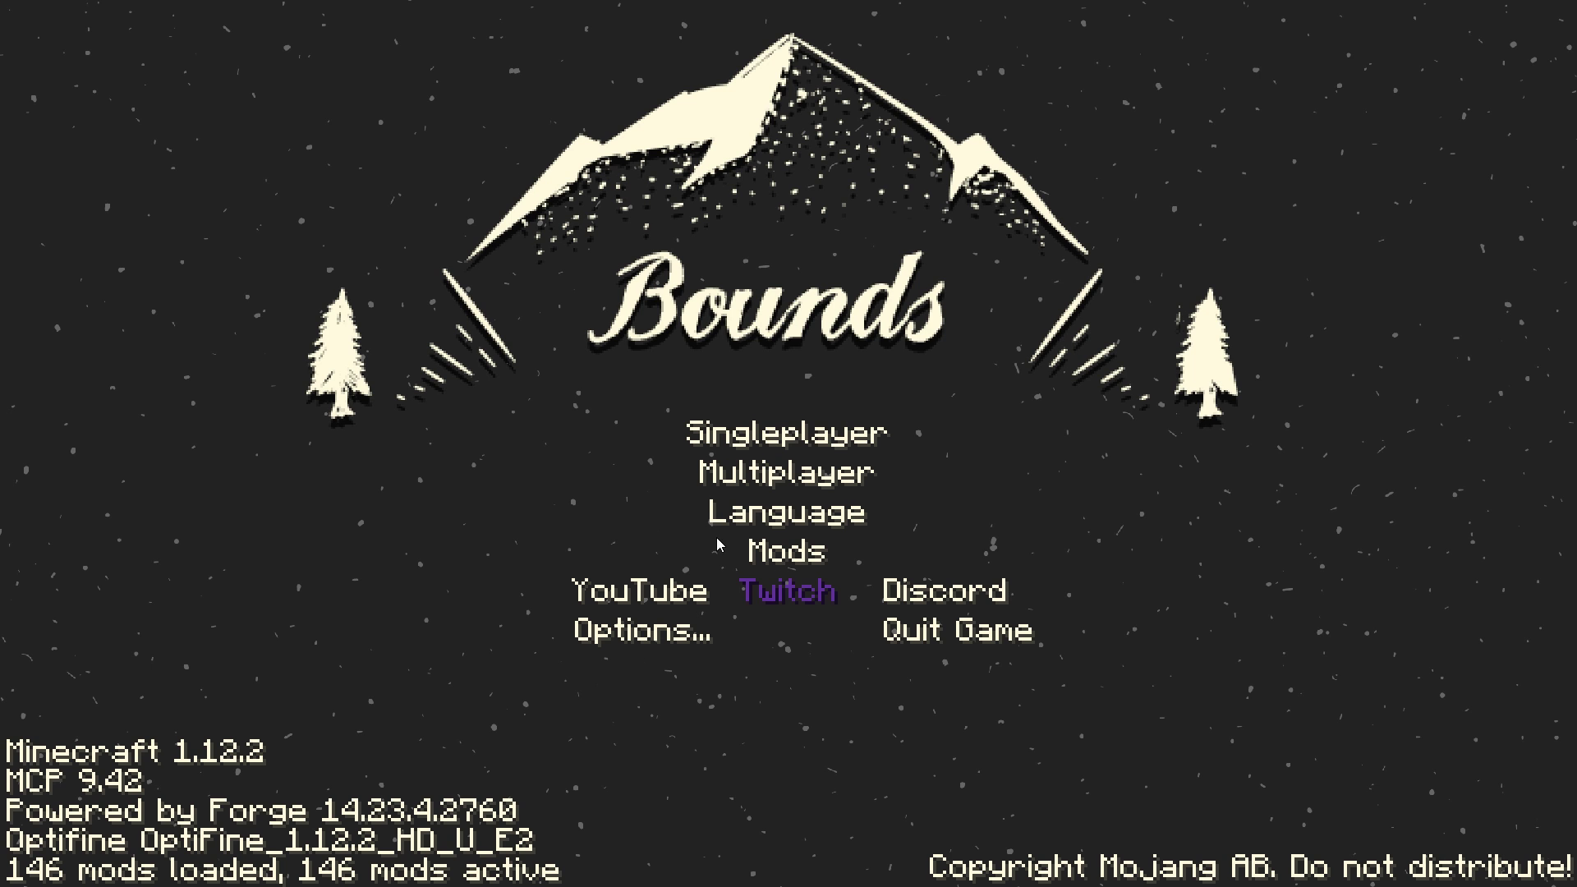
Open the Shaders screen within the game's video settings
click(624, 636)
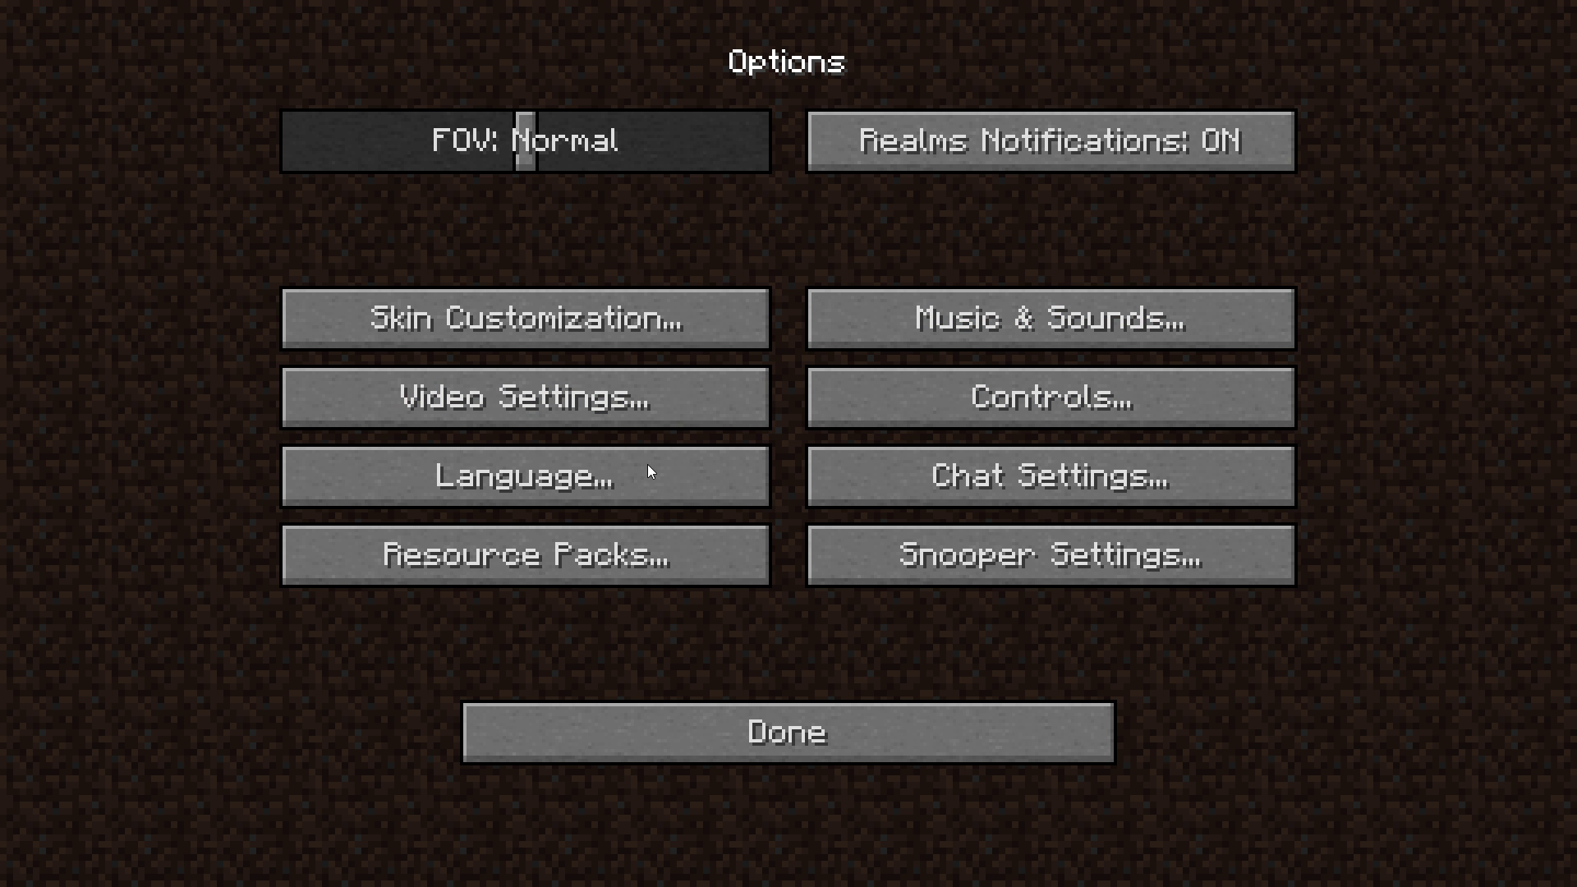
click(546, 410)
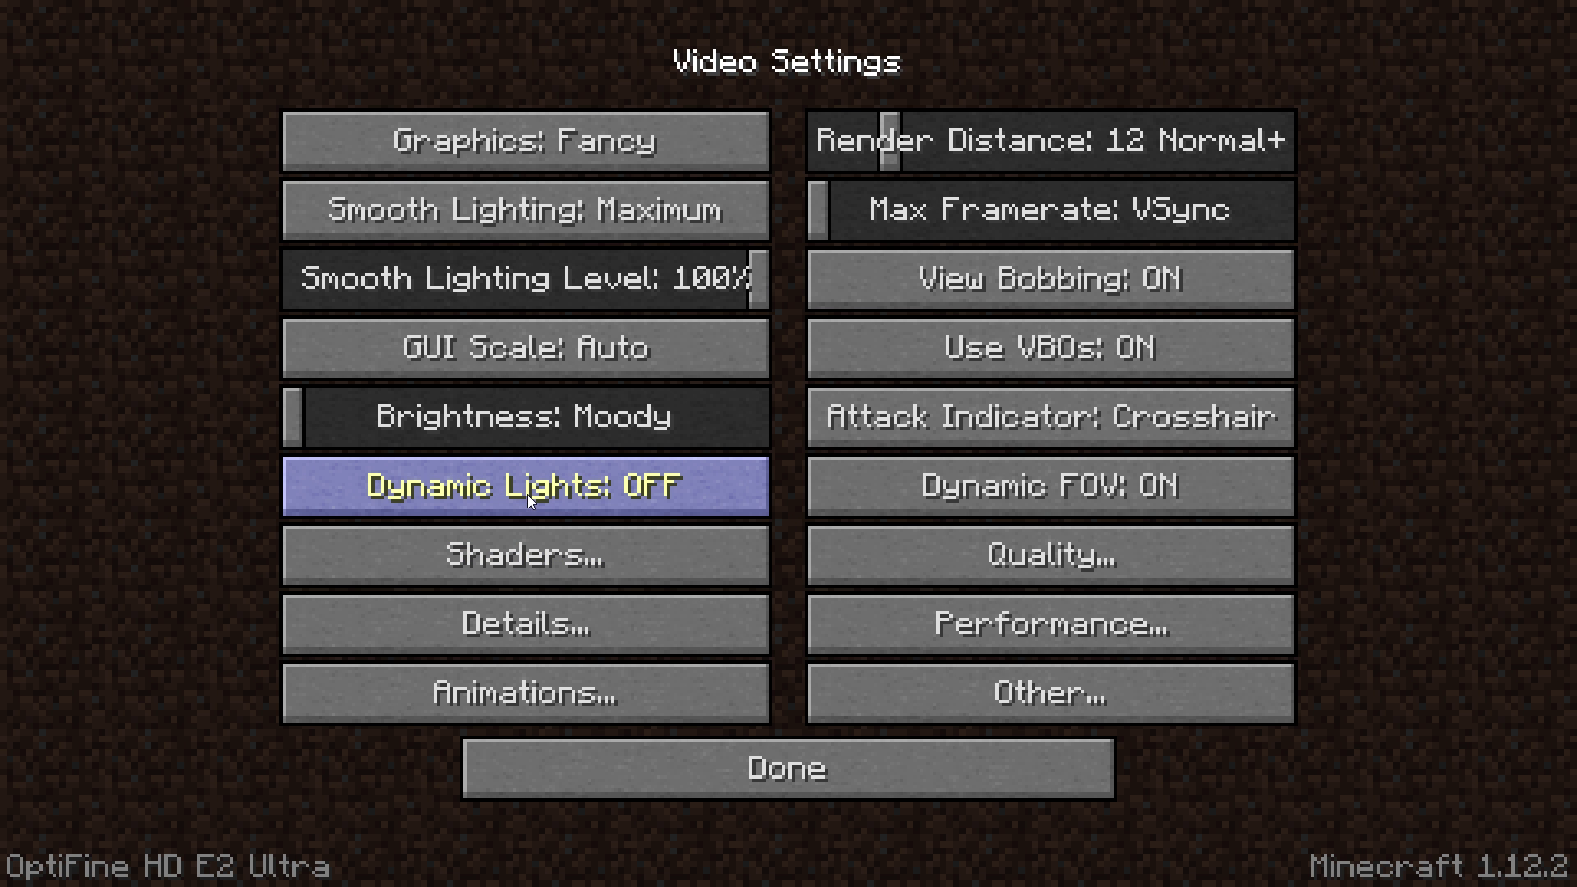
mouse_move(527, 494)
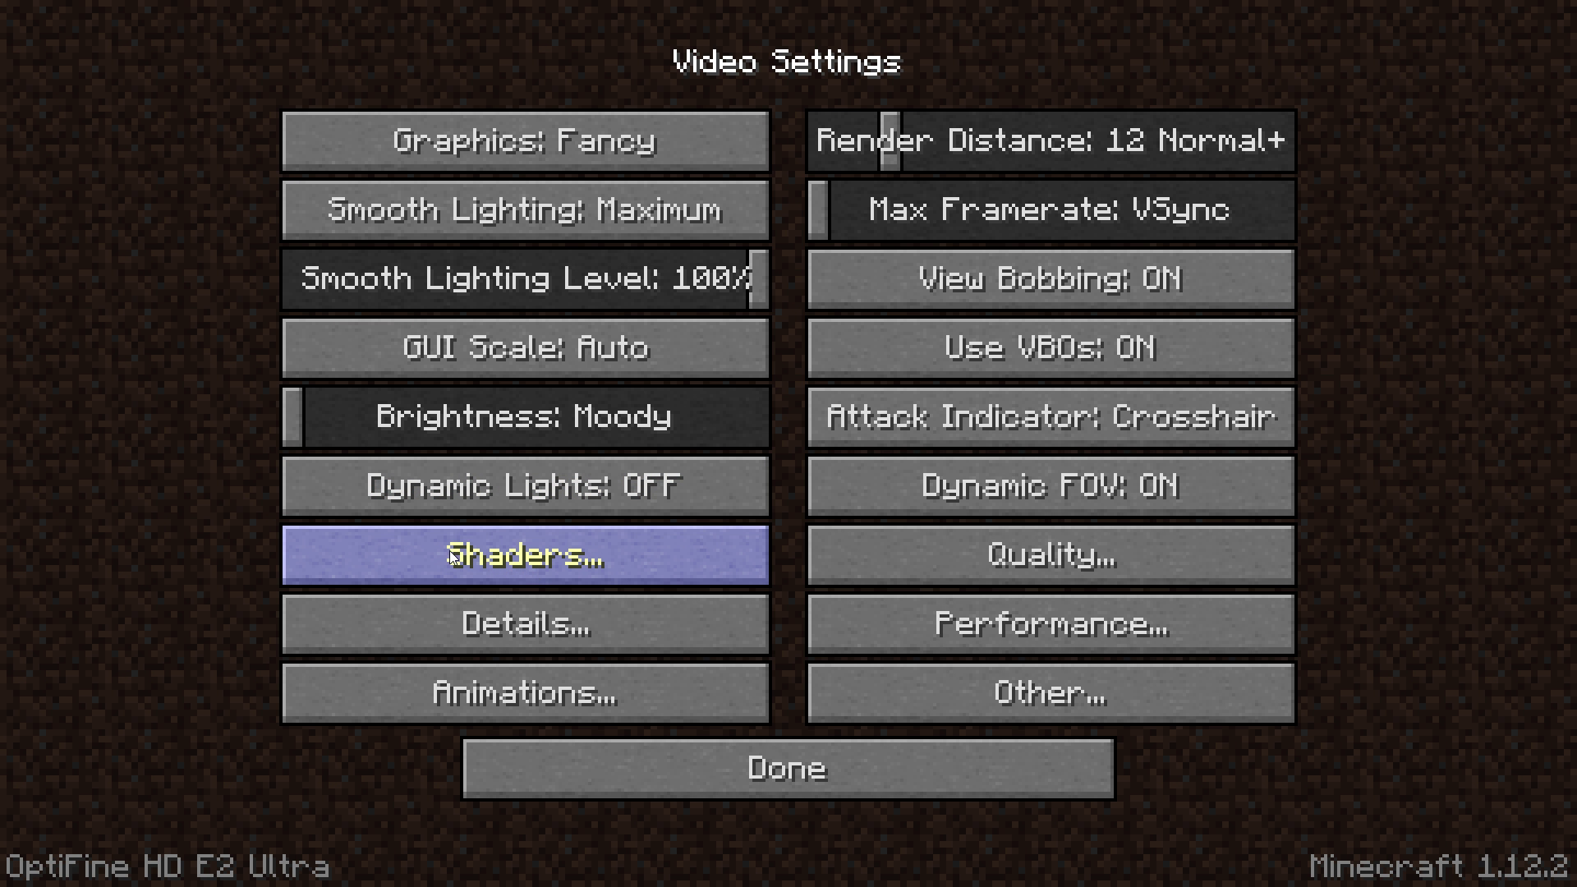
click(529, 555)
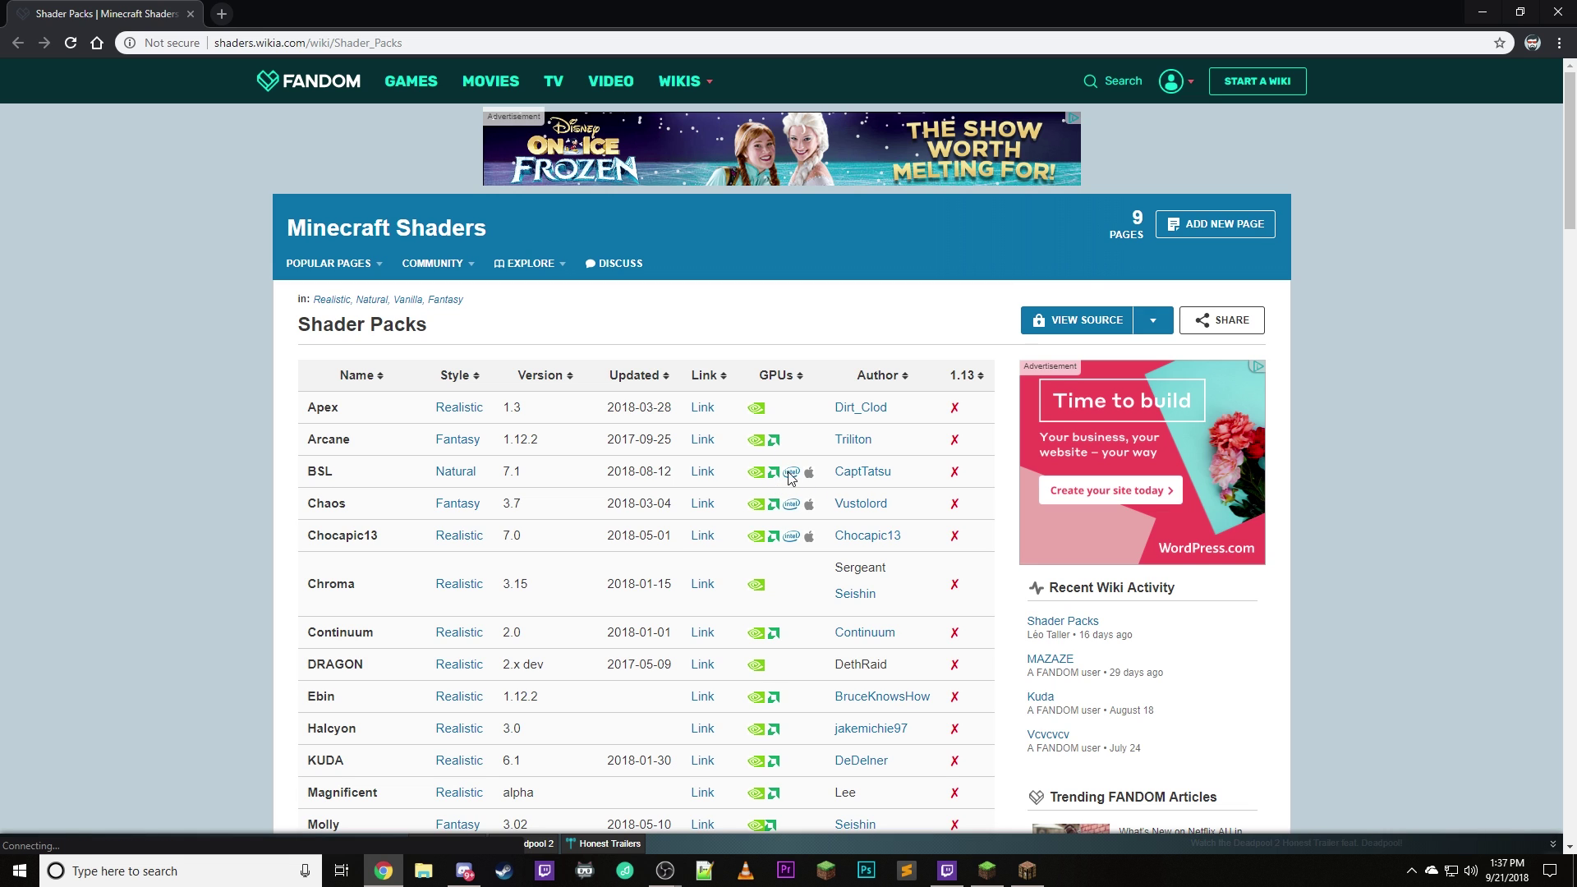
Review GPU compatibility in the Minecraft Shaders wiki's Shader Packs table in Chrome, viewing the linked AMD article and returning to the table
scroll(773, 478, down, 3)
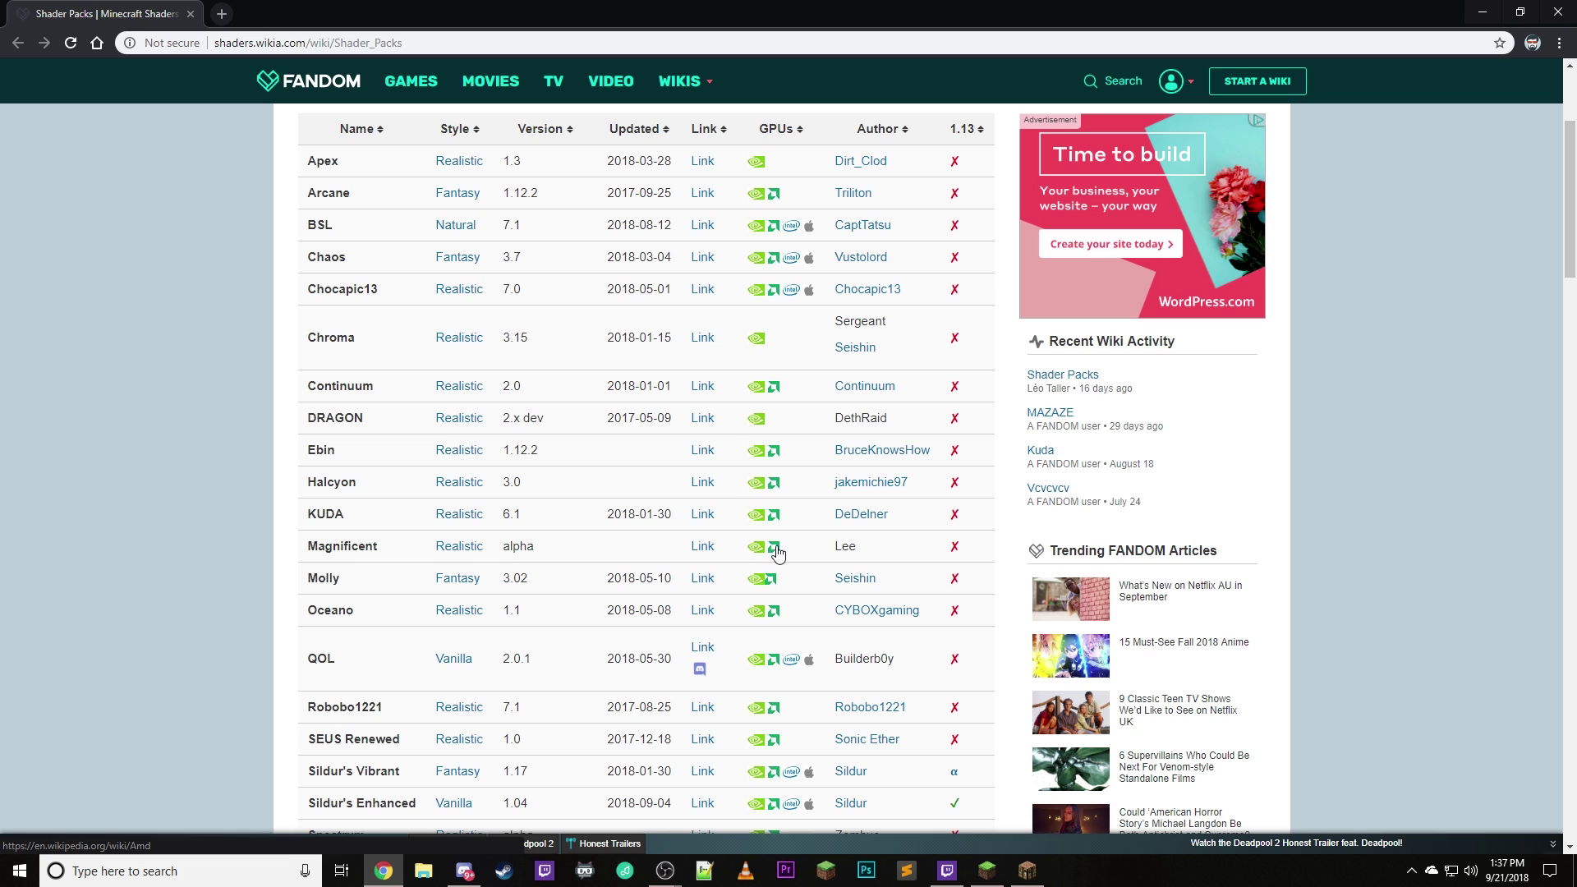
click(774, 546)
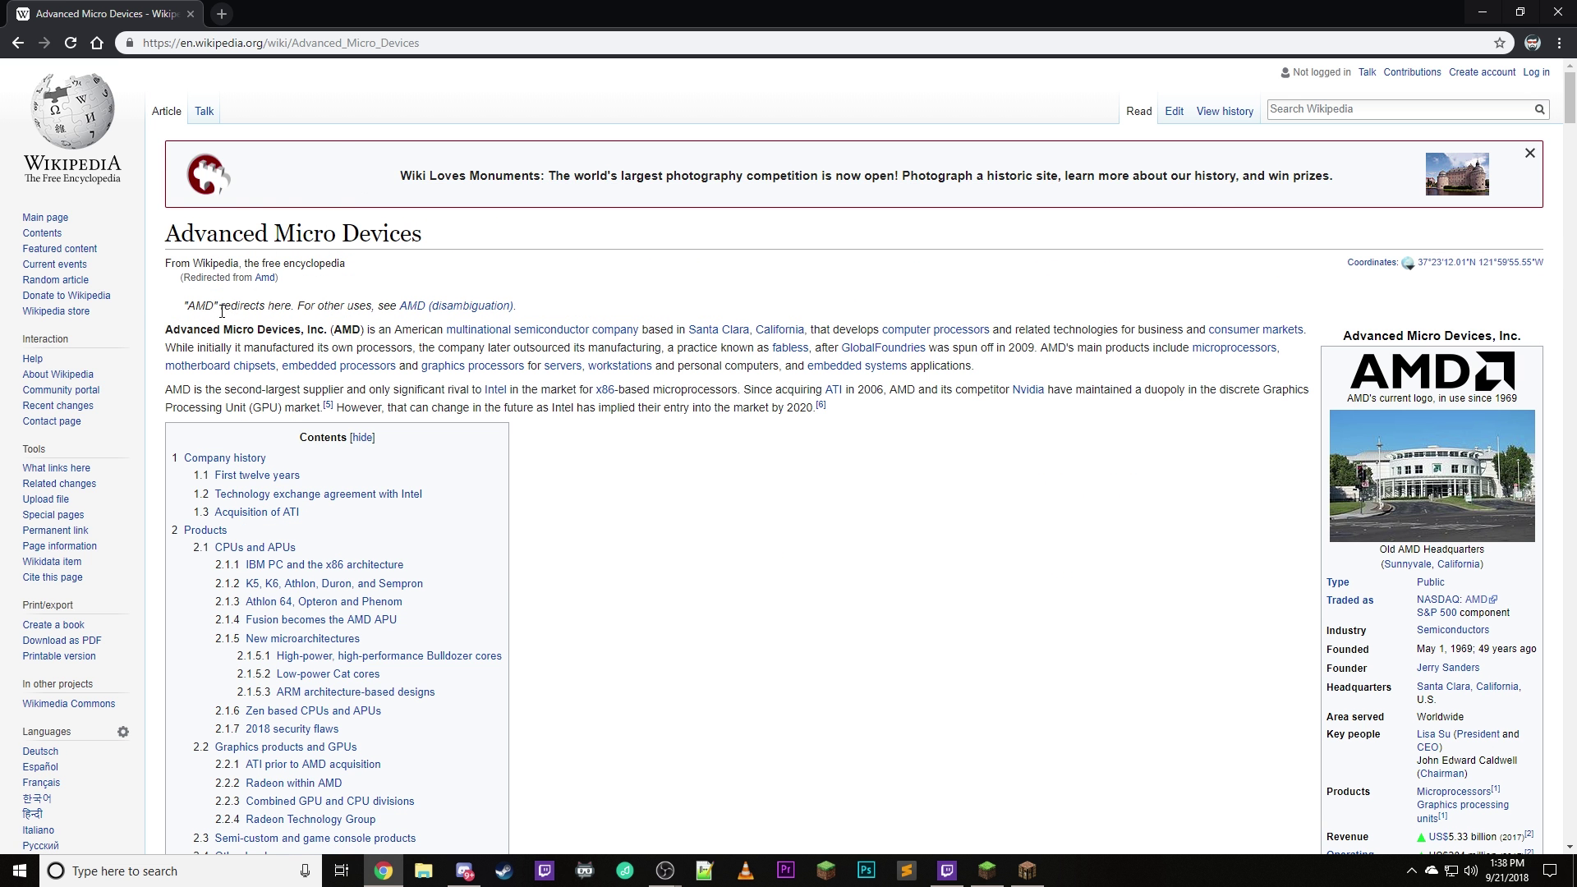
click(18, 43)
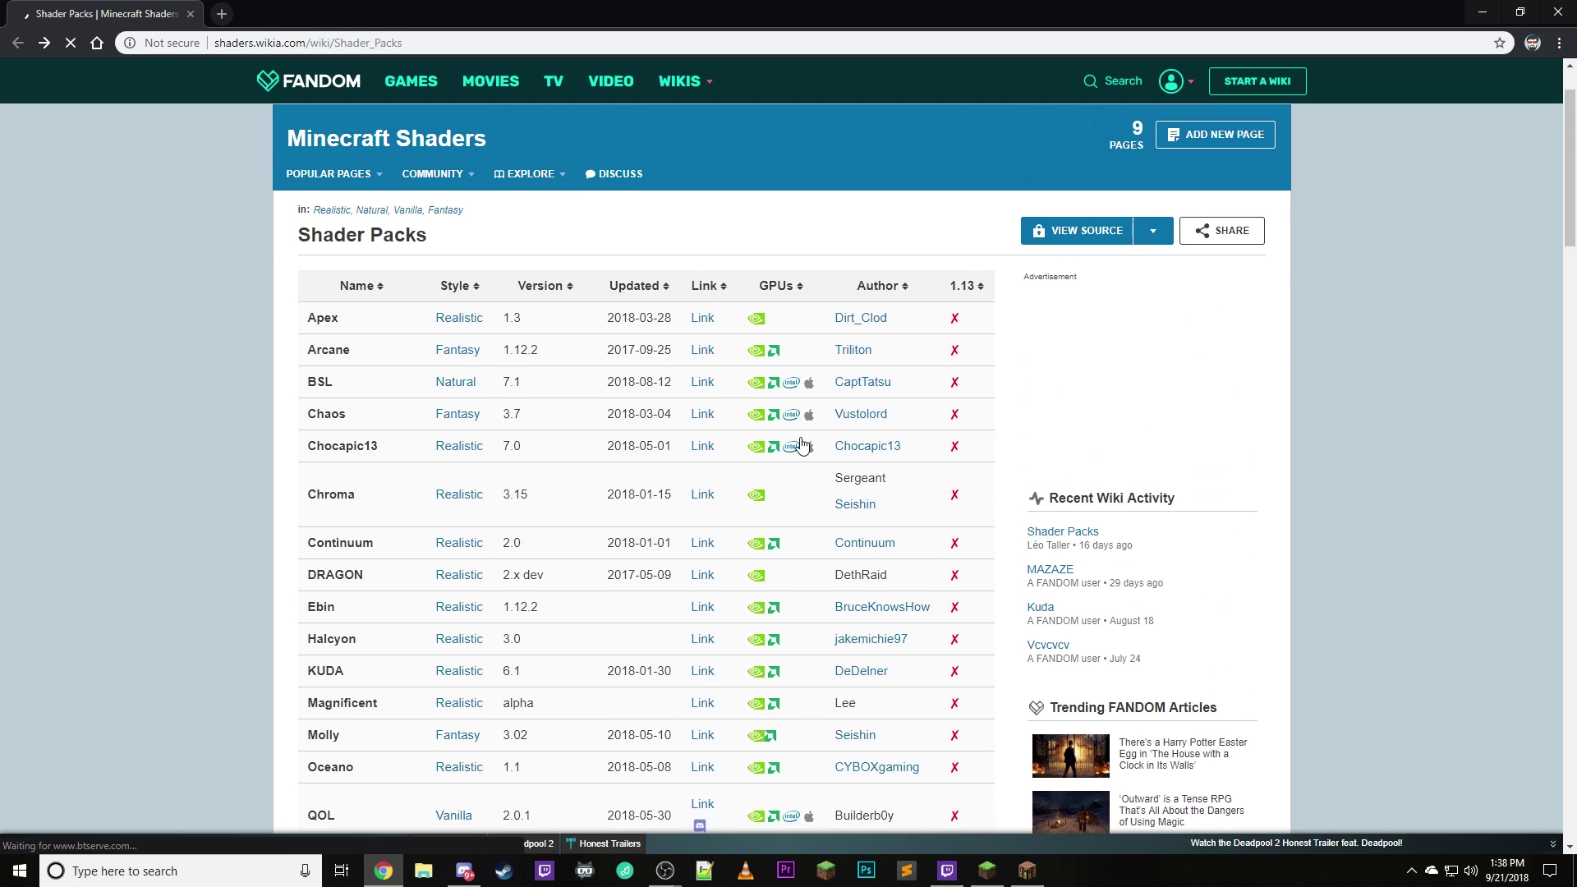
scroll(757, 398, down, 1)
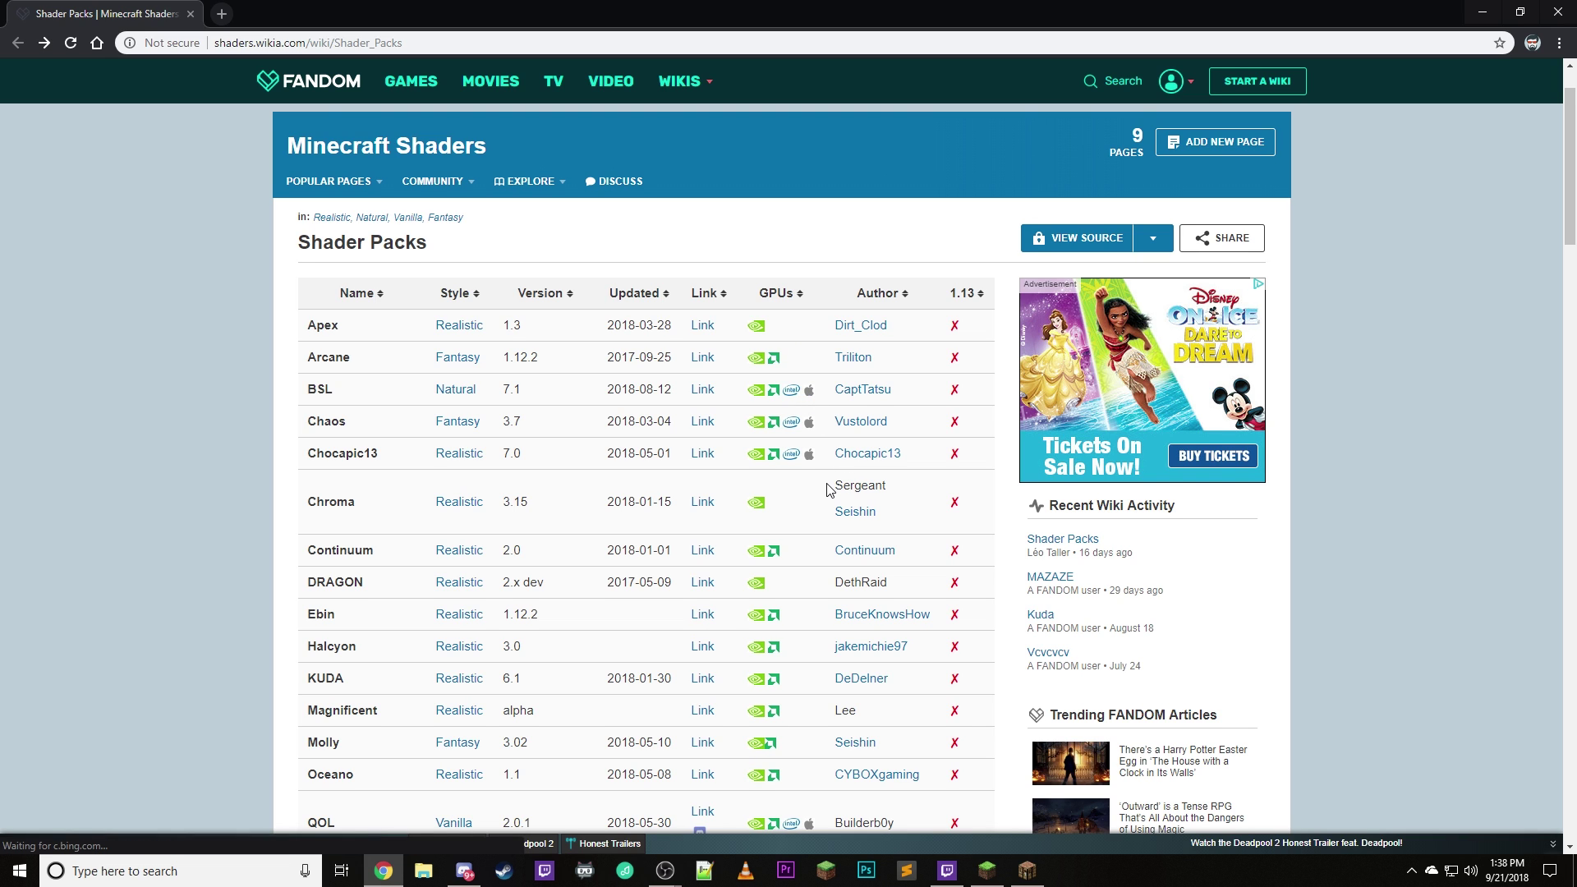
Examine the full Shader Packs table, comparing each pack's style, version and GPU compatibility
scroll(828, 491, down, 2)
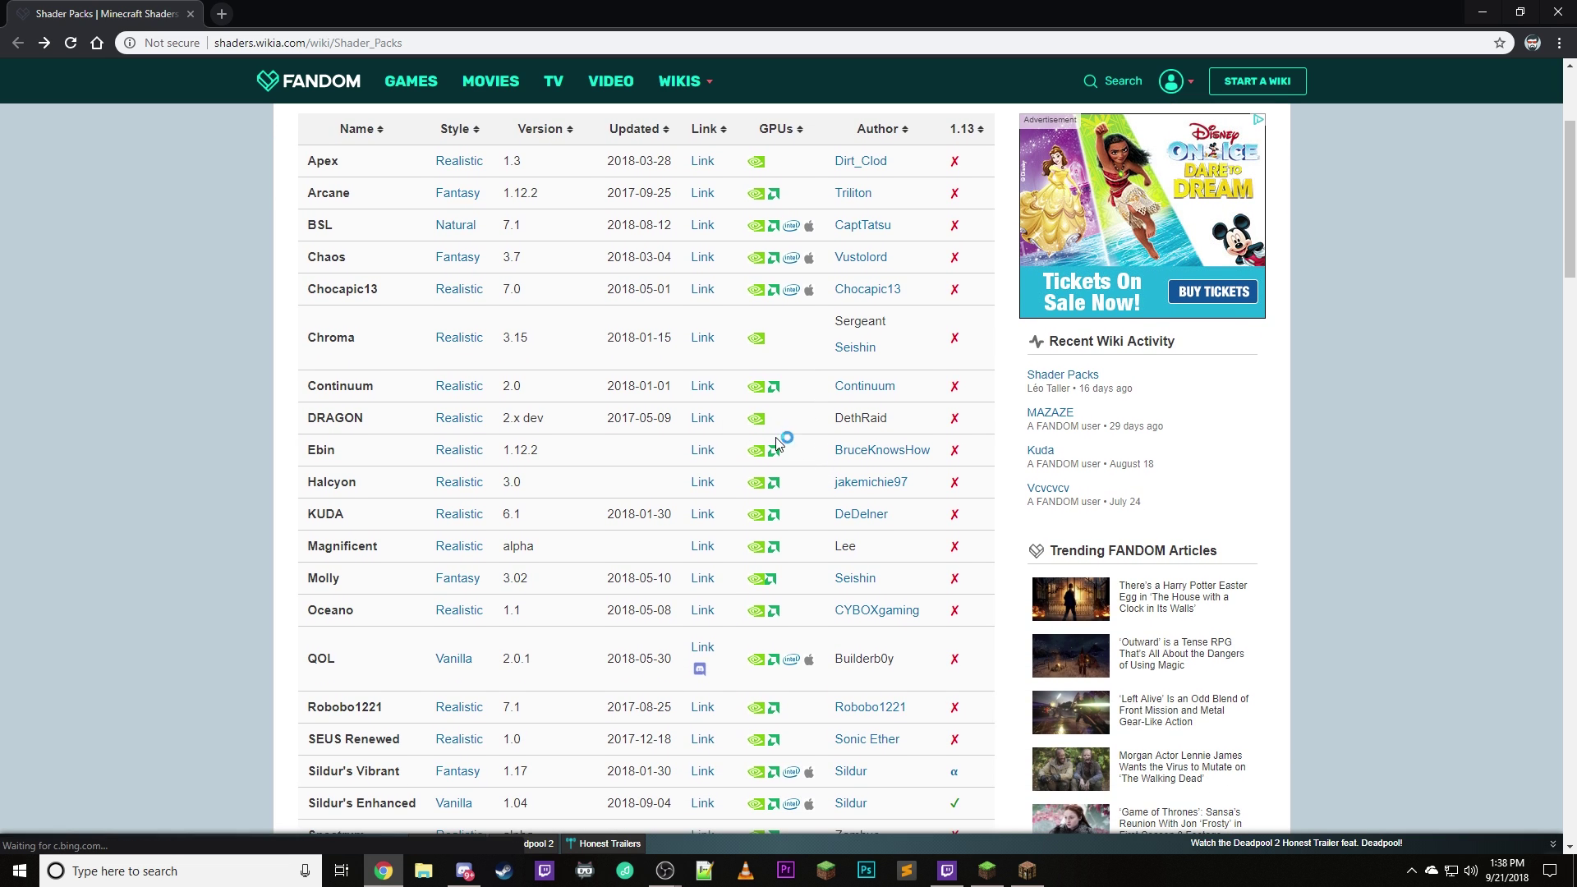
scroll(803, 507, down, 3)
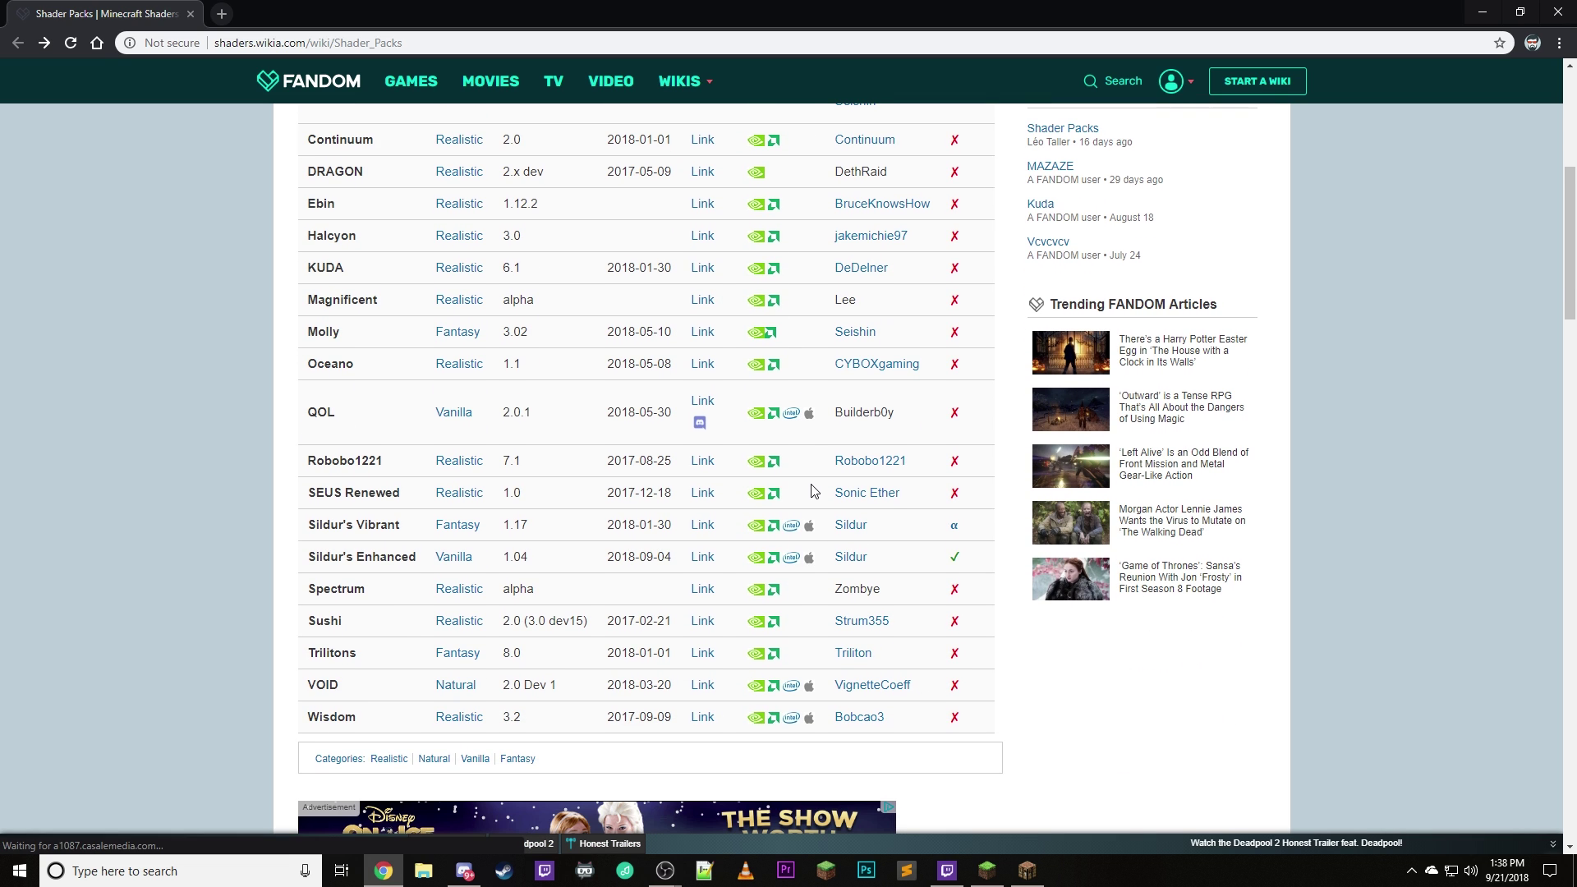
scroll(814, 490, up, 6)
scroll(814, 484, down, 2)
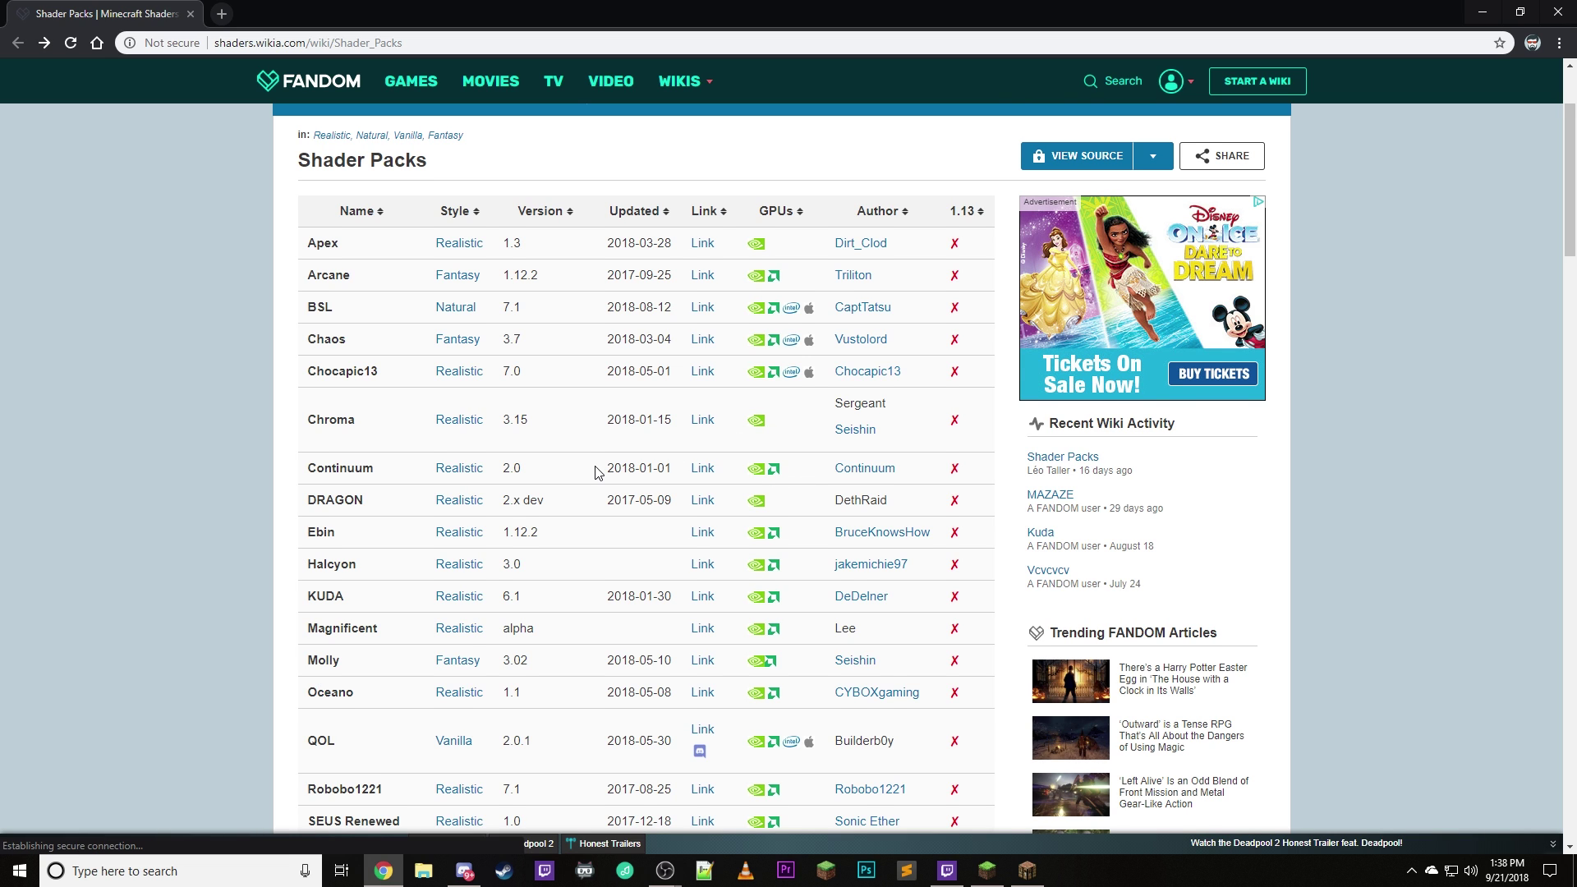
scroll(598, 472, down, 4)
scroll(598, 472, down, 2)
scroll(447, 542, up, 3)
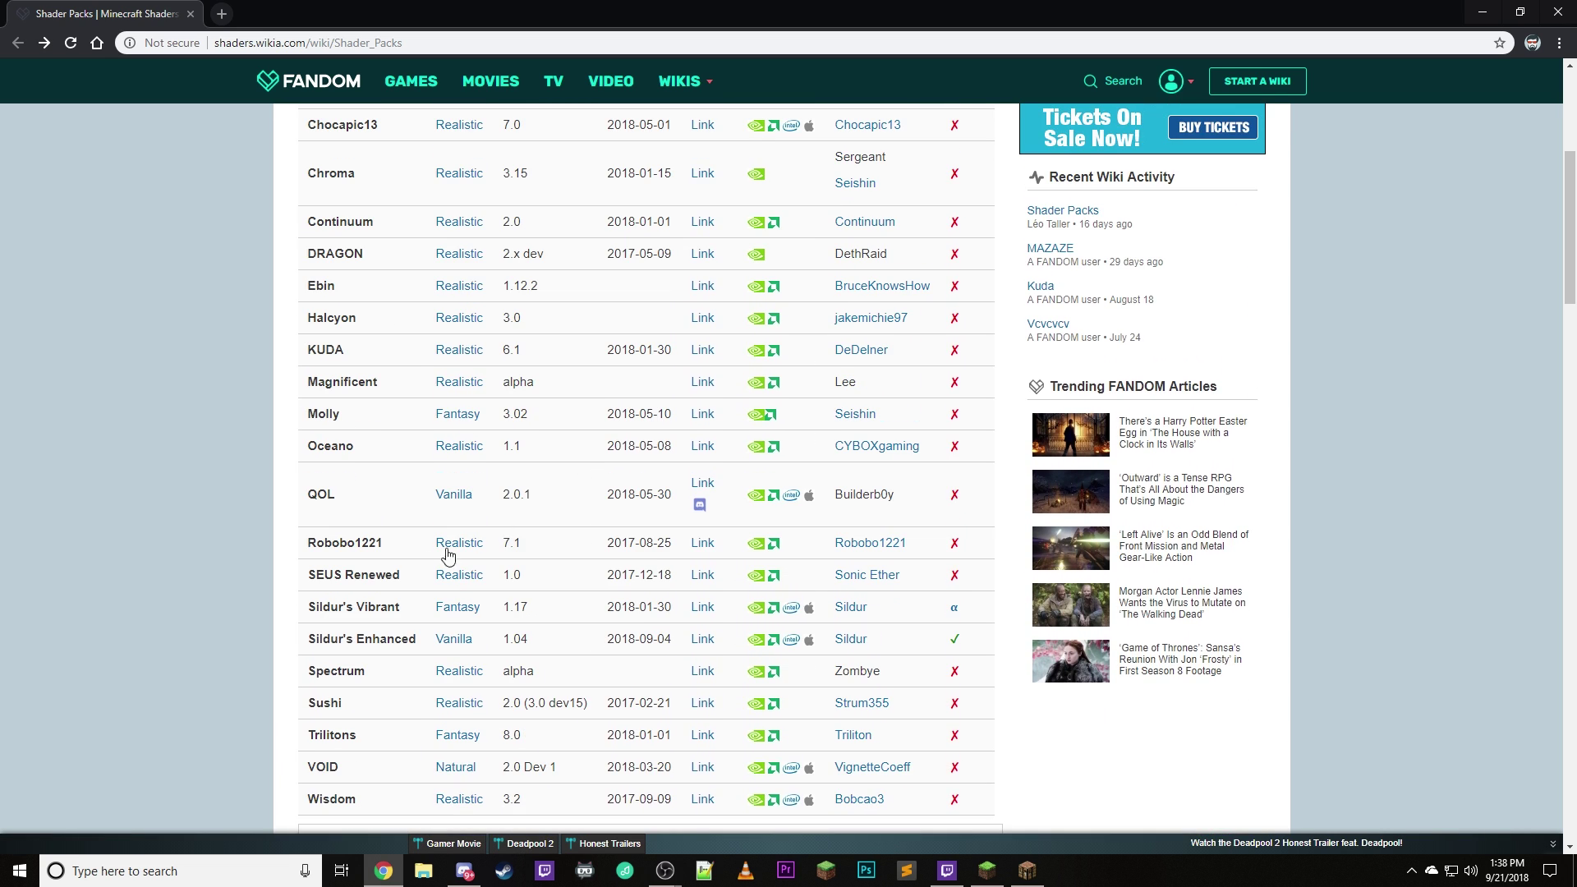
scroll(398, 544, up, 3)
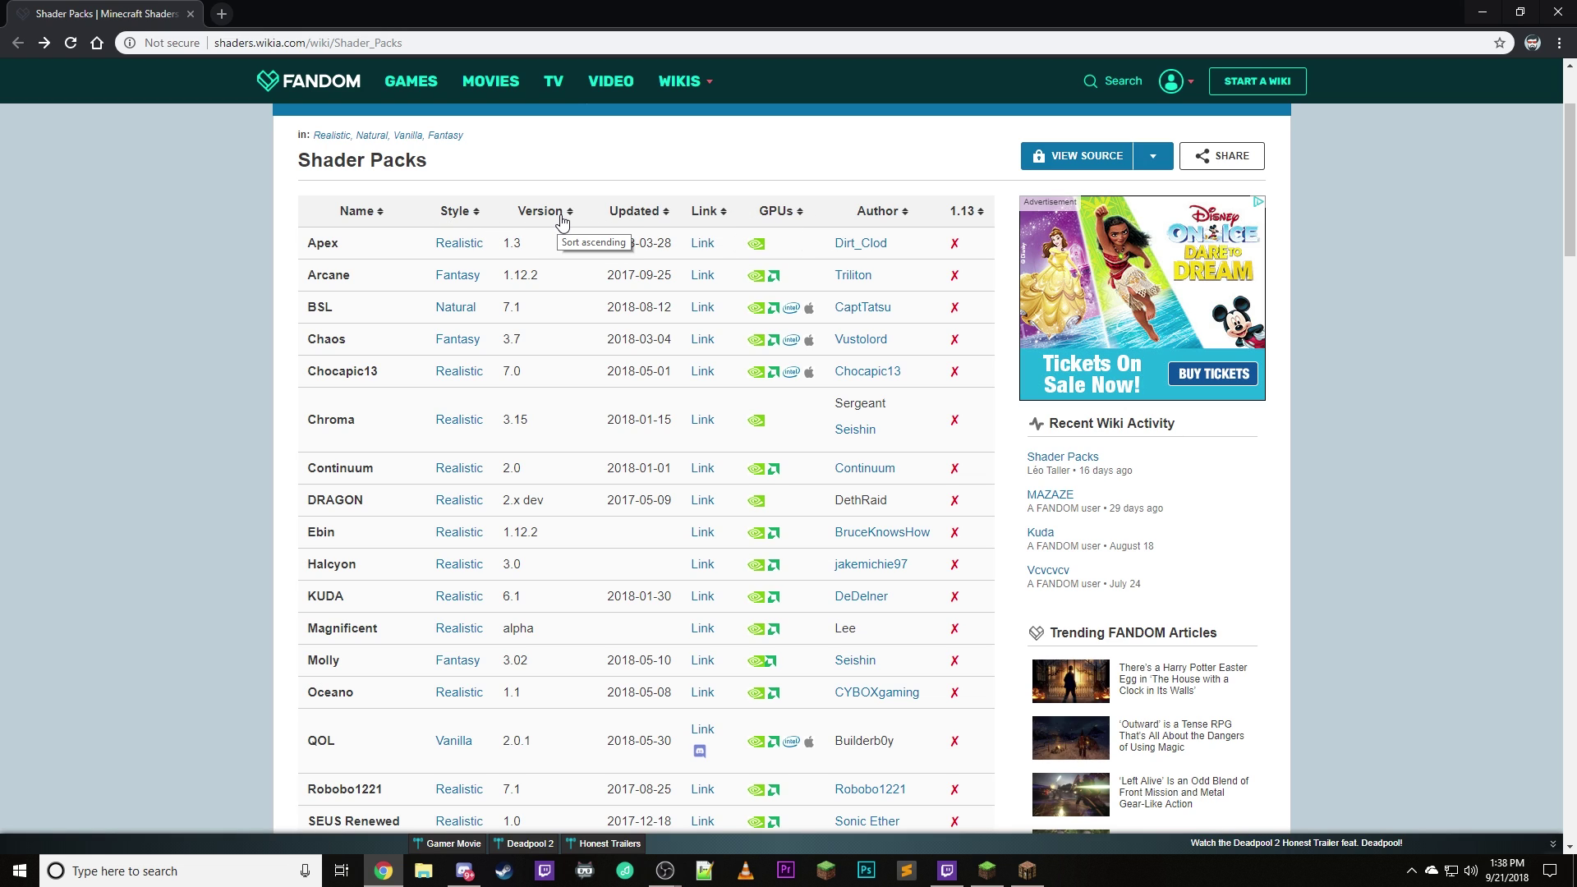
Sort the Shader Packs table by style in descending order and review the Vanilla, Realistic, Natural and Fantasy packs
click(472, 214)
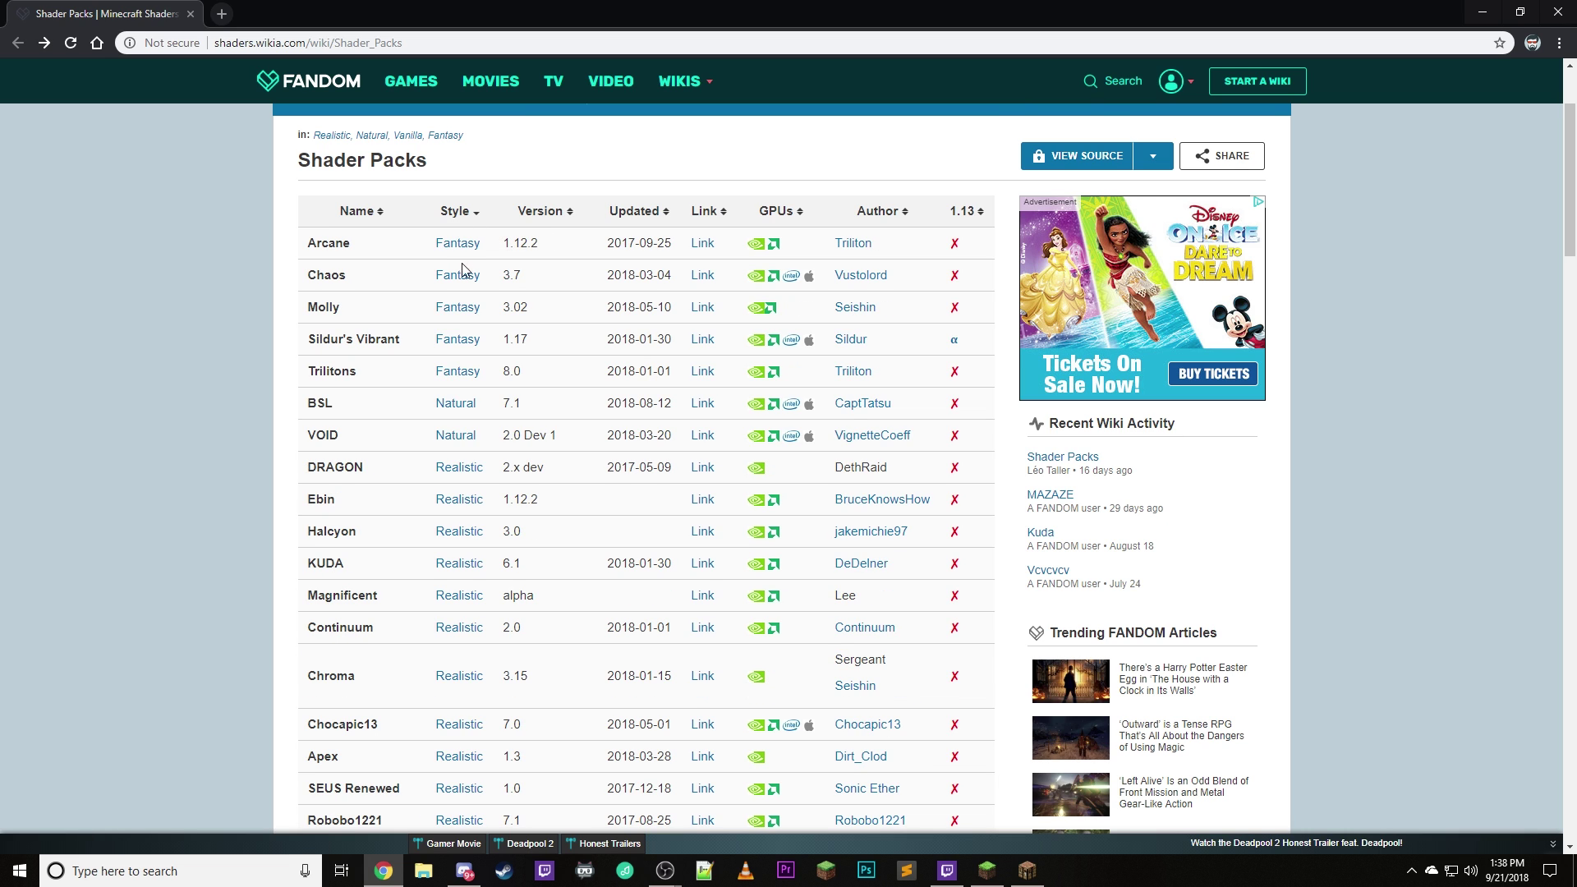
click(466, 211)
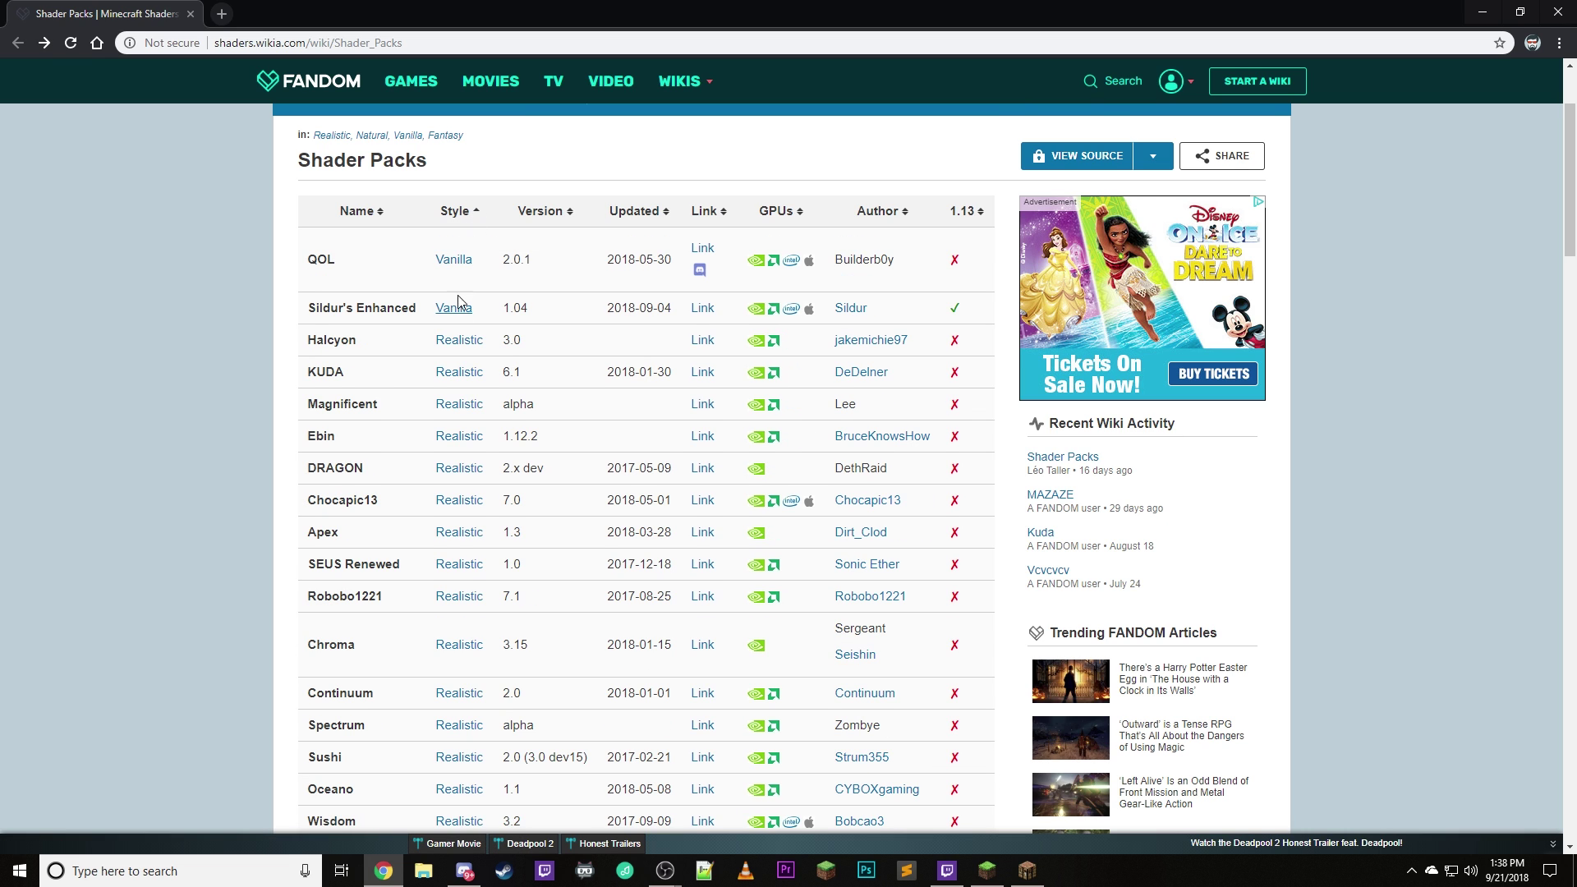
scroll(462, 458, down, 3)
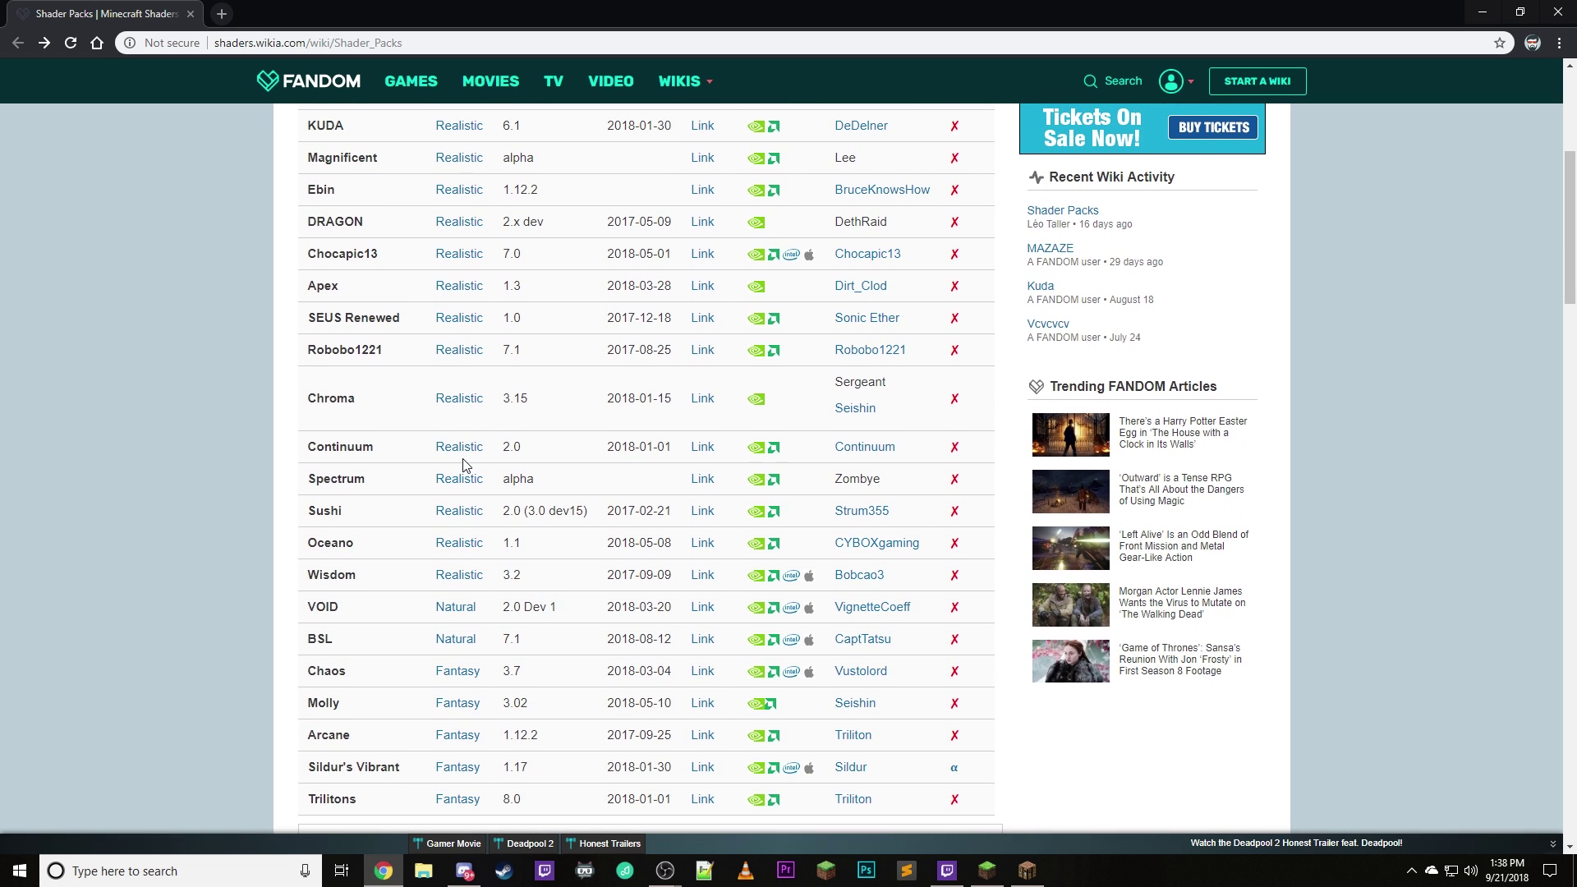
scroll(465, 465, up, 2)
scroll(462, 453, down, 3)
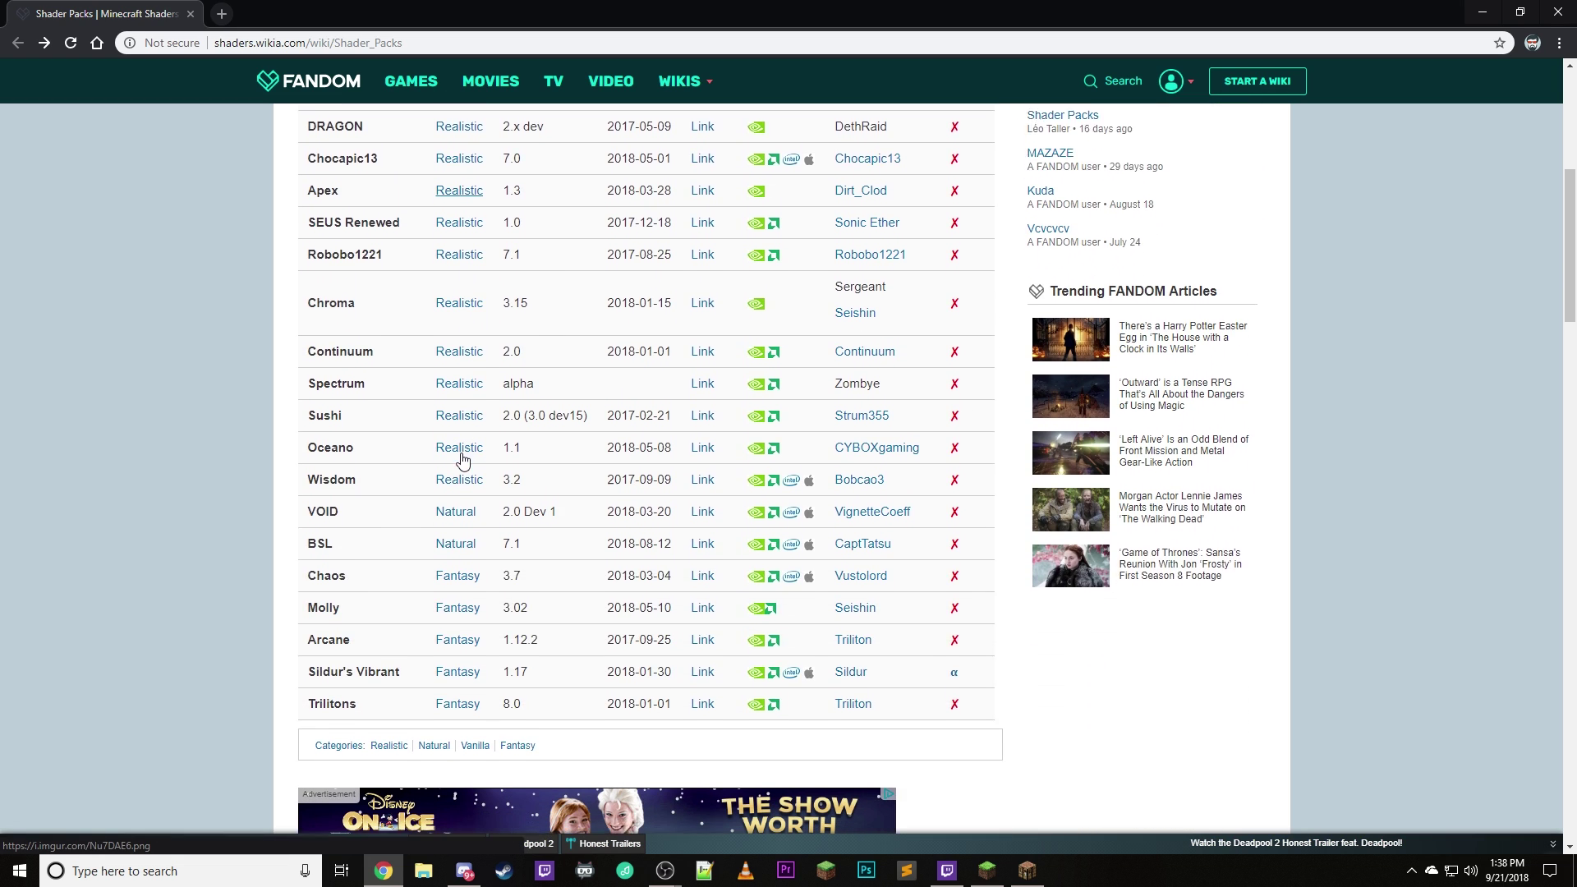
scroll(462, 458, down, 1)
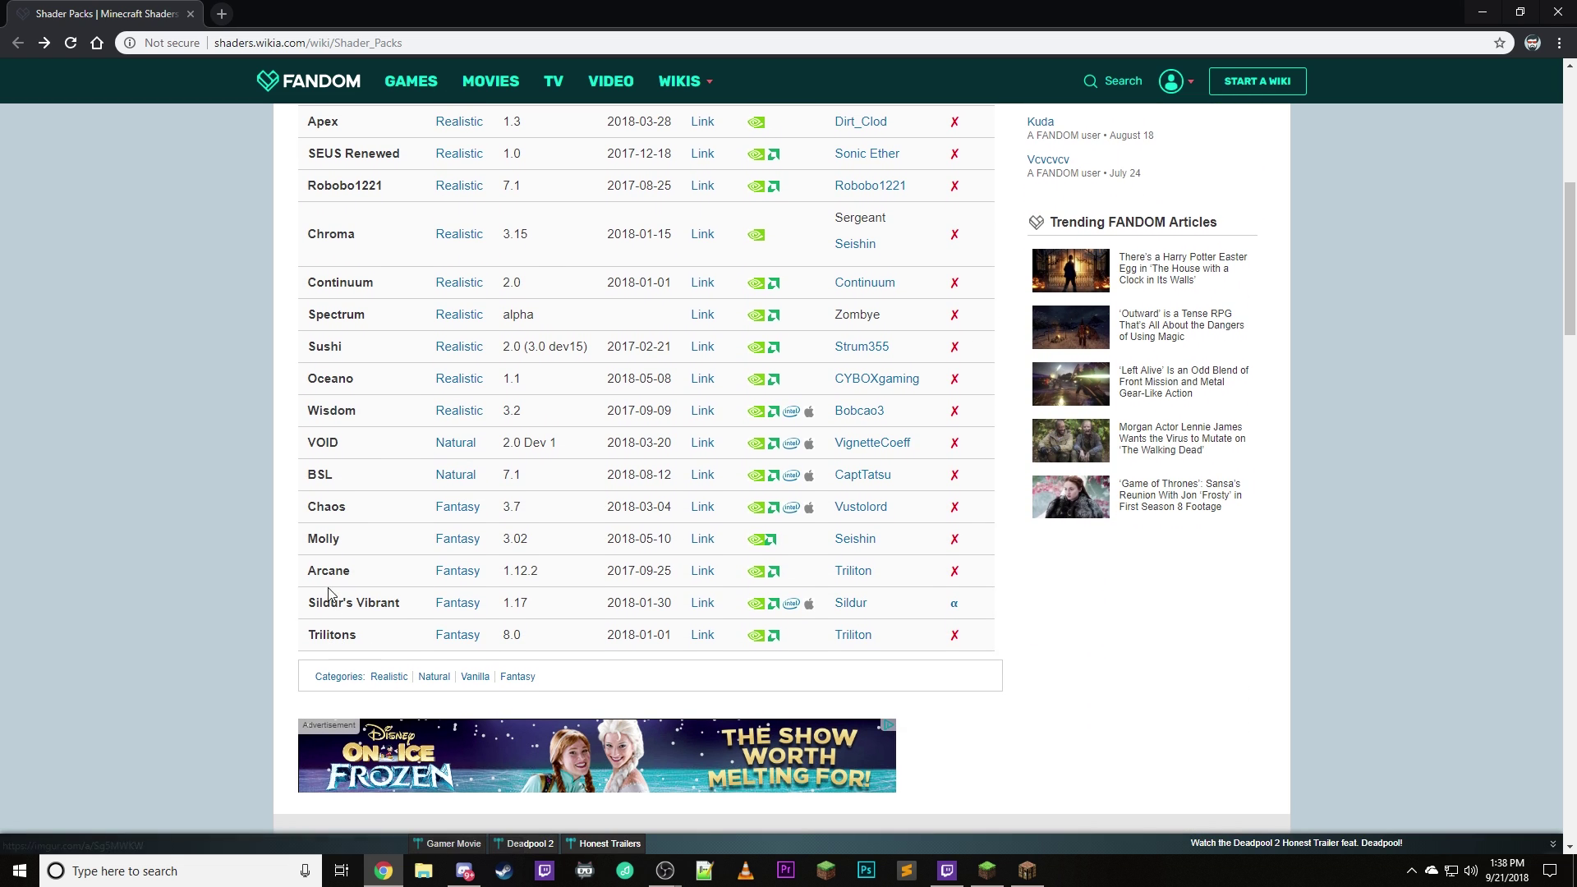
Open the linked forum thread for Sildur's Vibrant and locate the downloads for Vibrant shaders for 1.12.2 and below
click(703, 604)
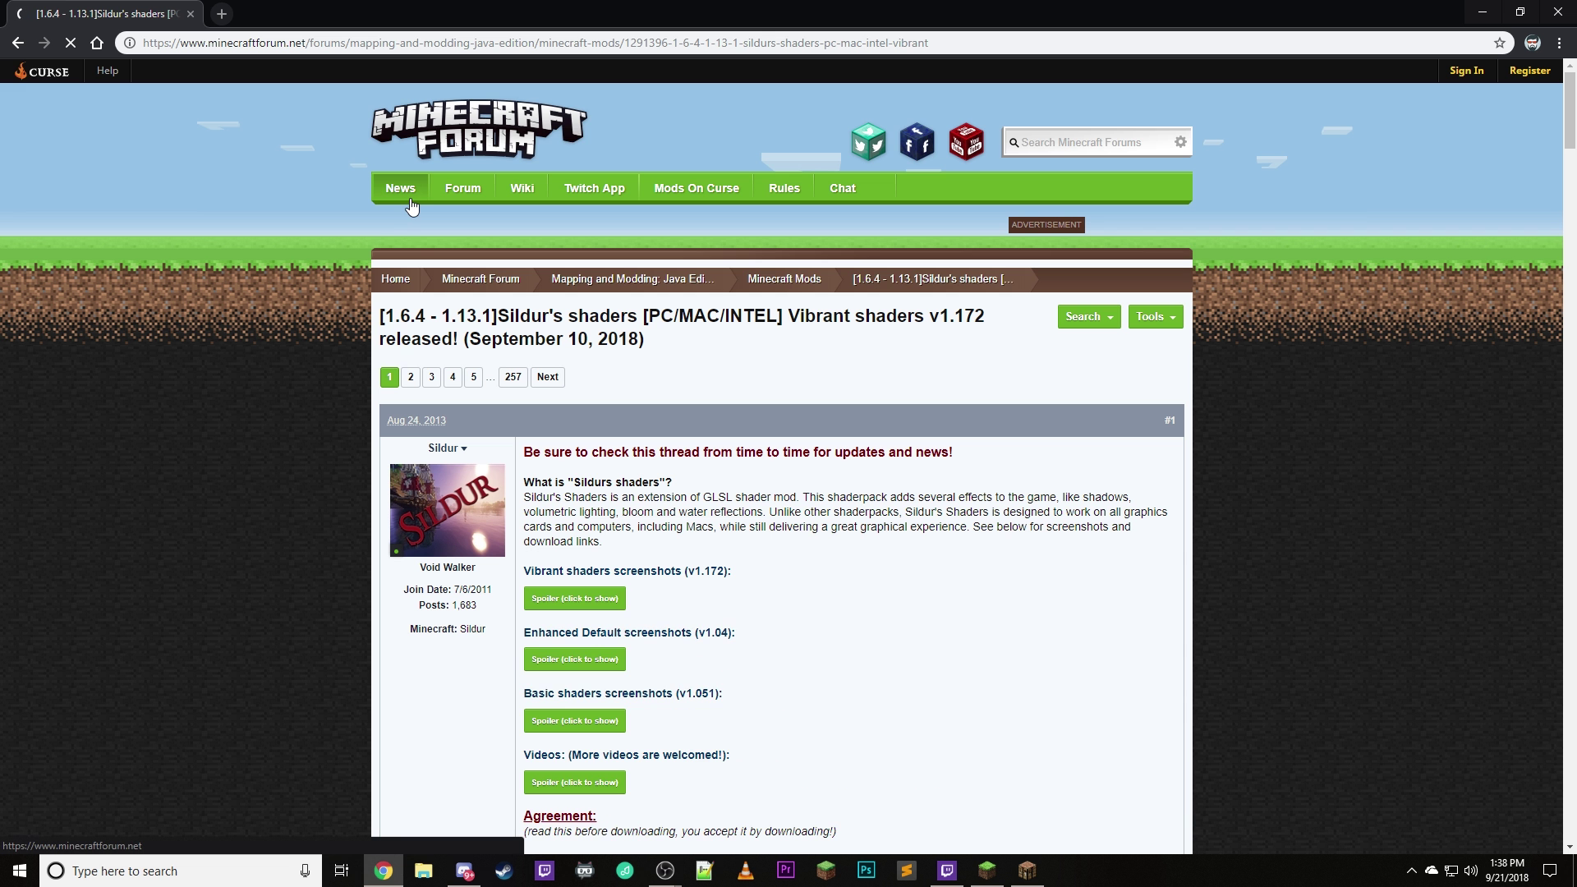
scroll(698, 463, down, 3)
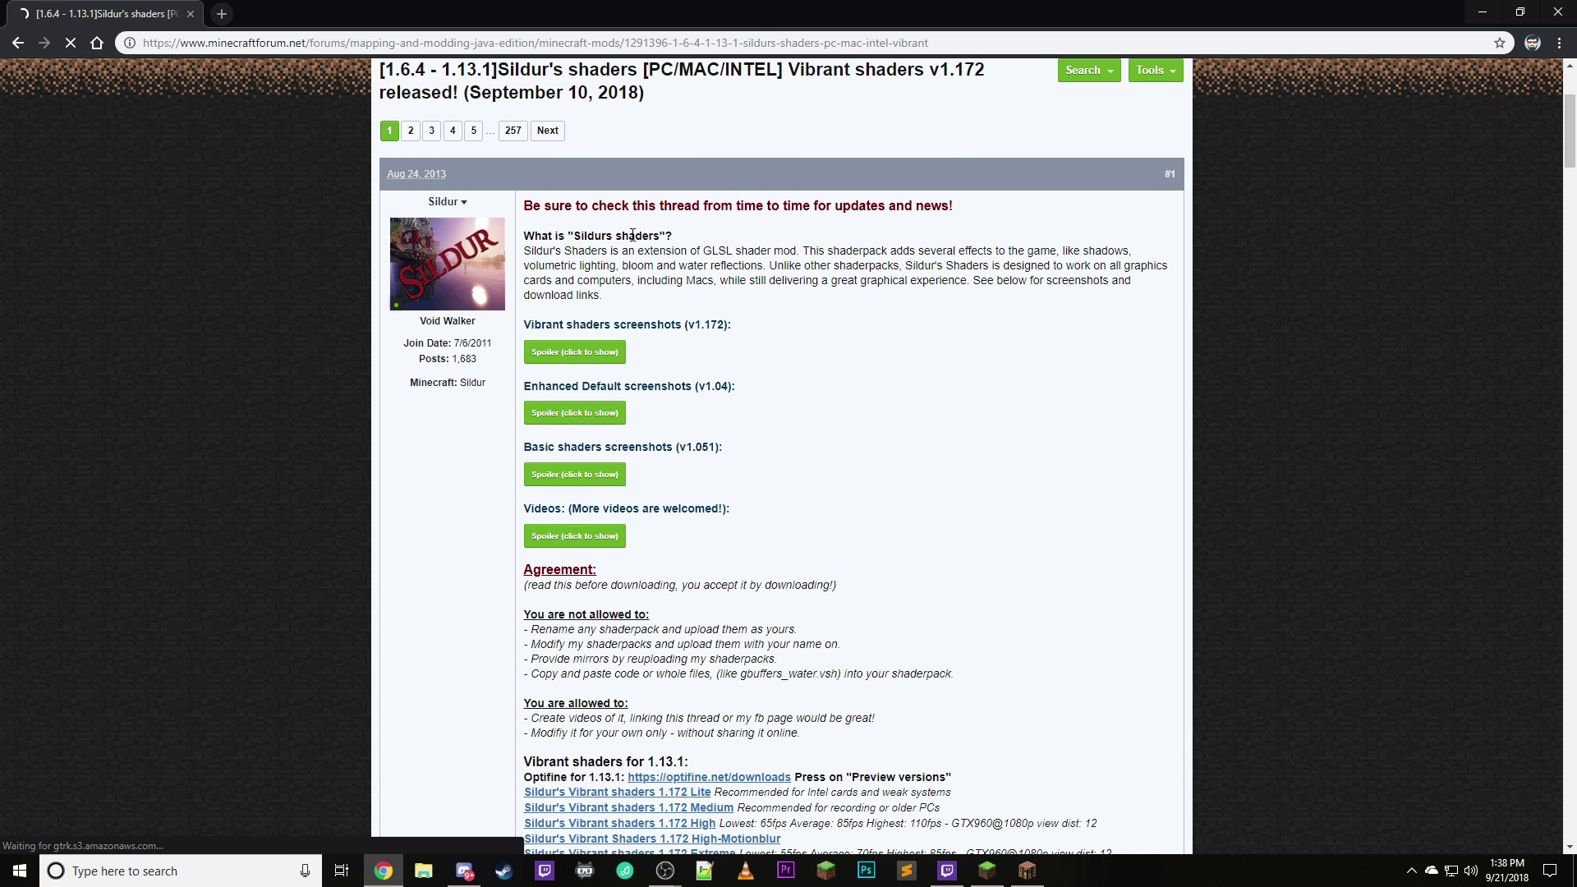
scroll(767, 434, up, 4)
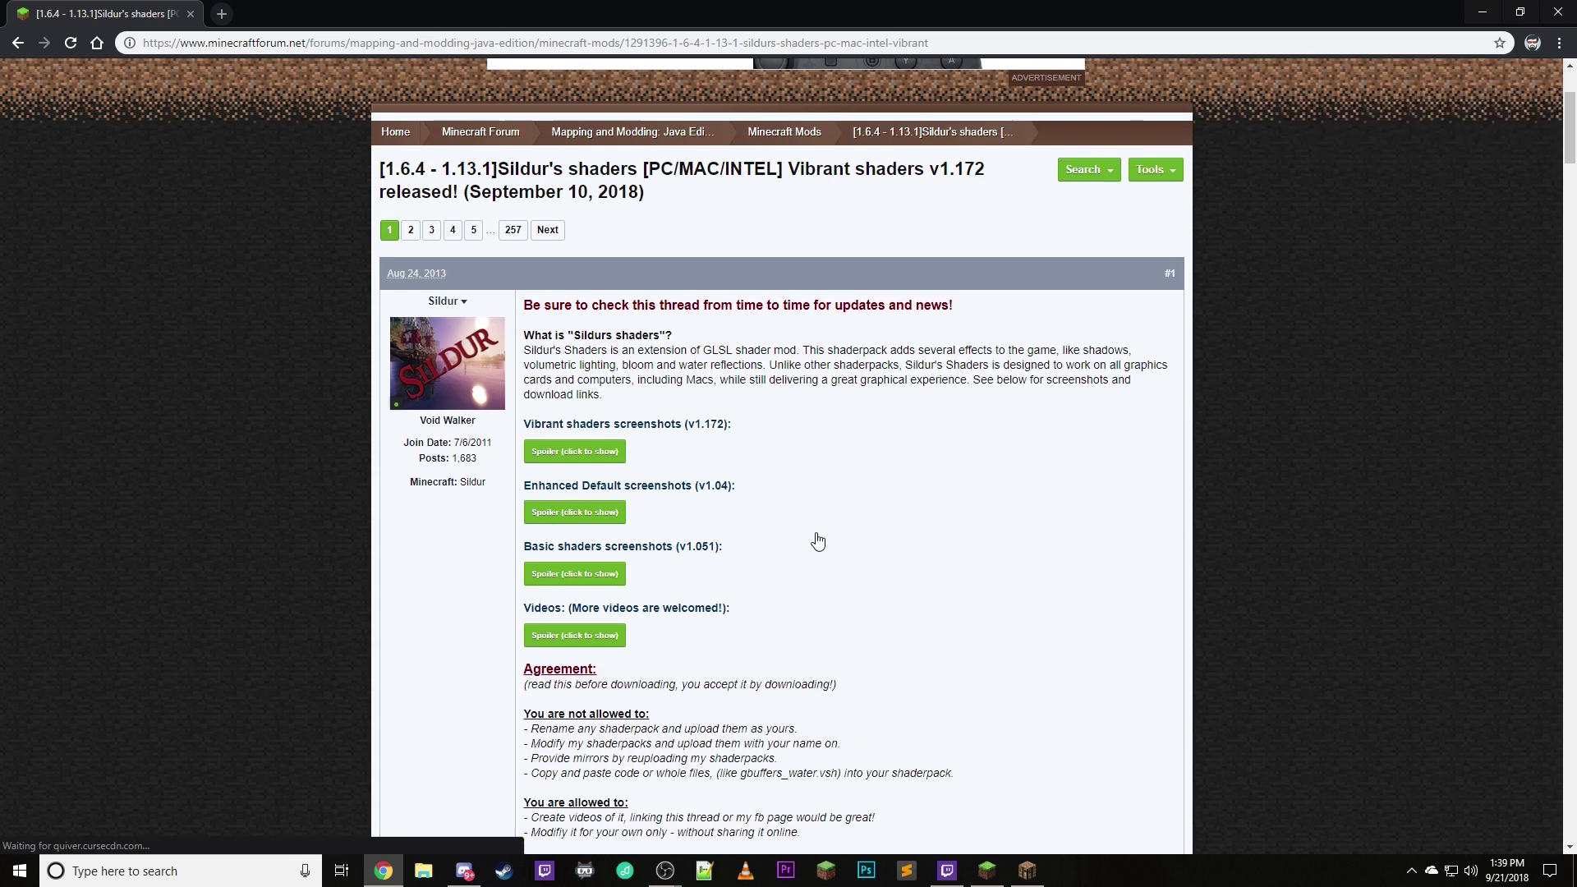
scroll(817, 534, down, 2)
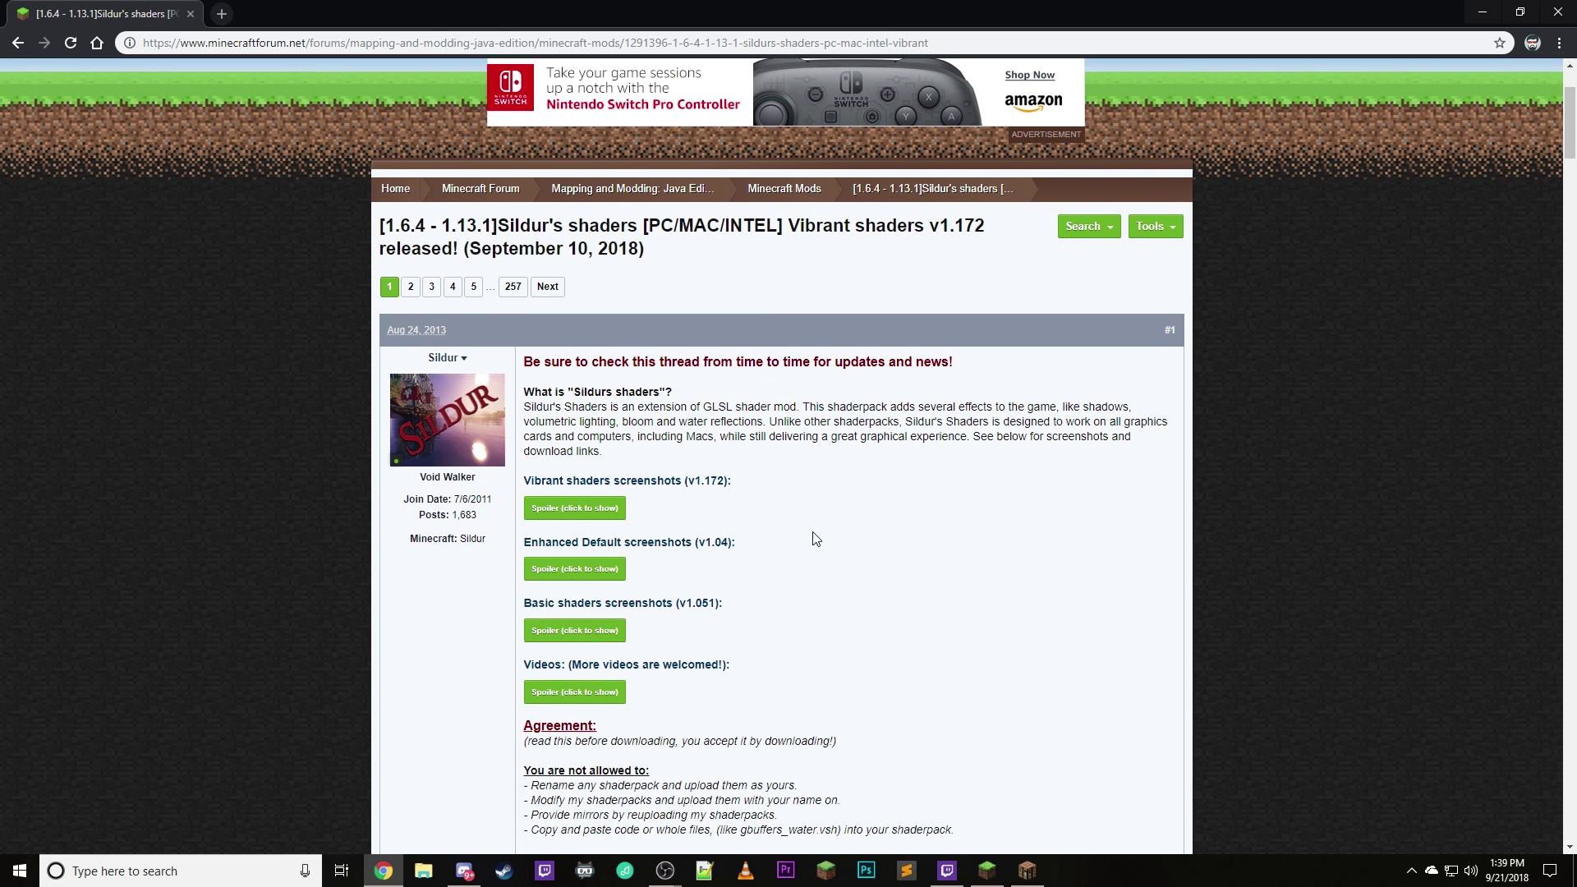
scroll(764, 532, down, 2)
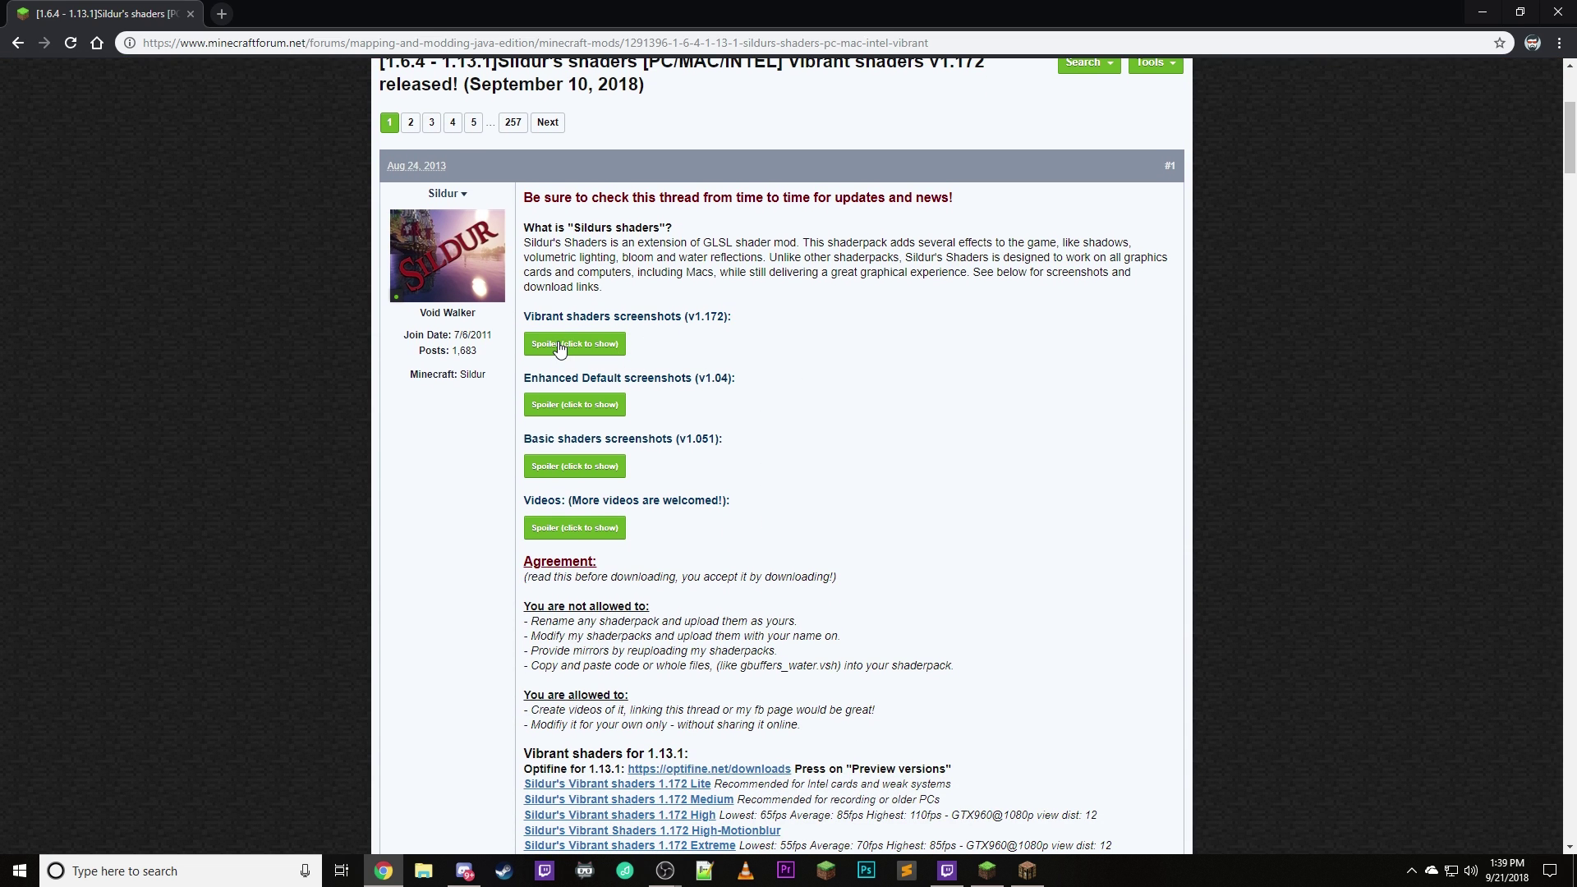
scroll(768, 587, down, 4)
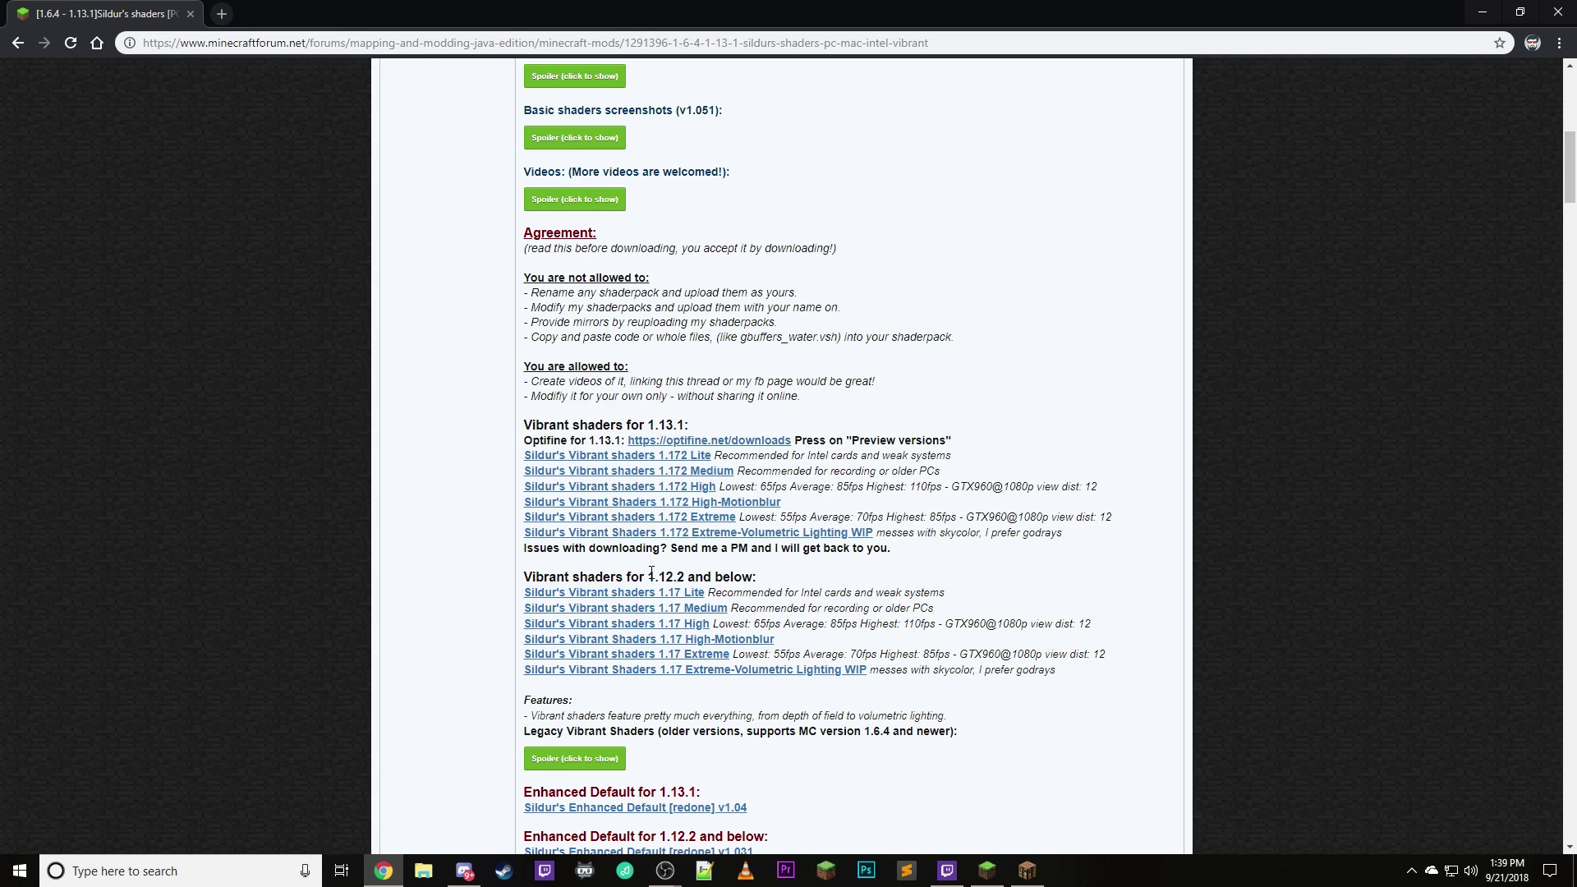
drag(649, 572, 722, 578)
click(744, 589)
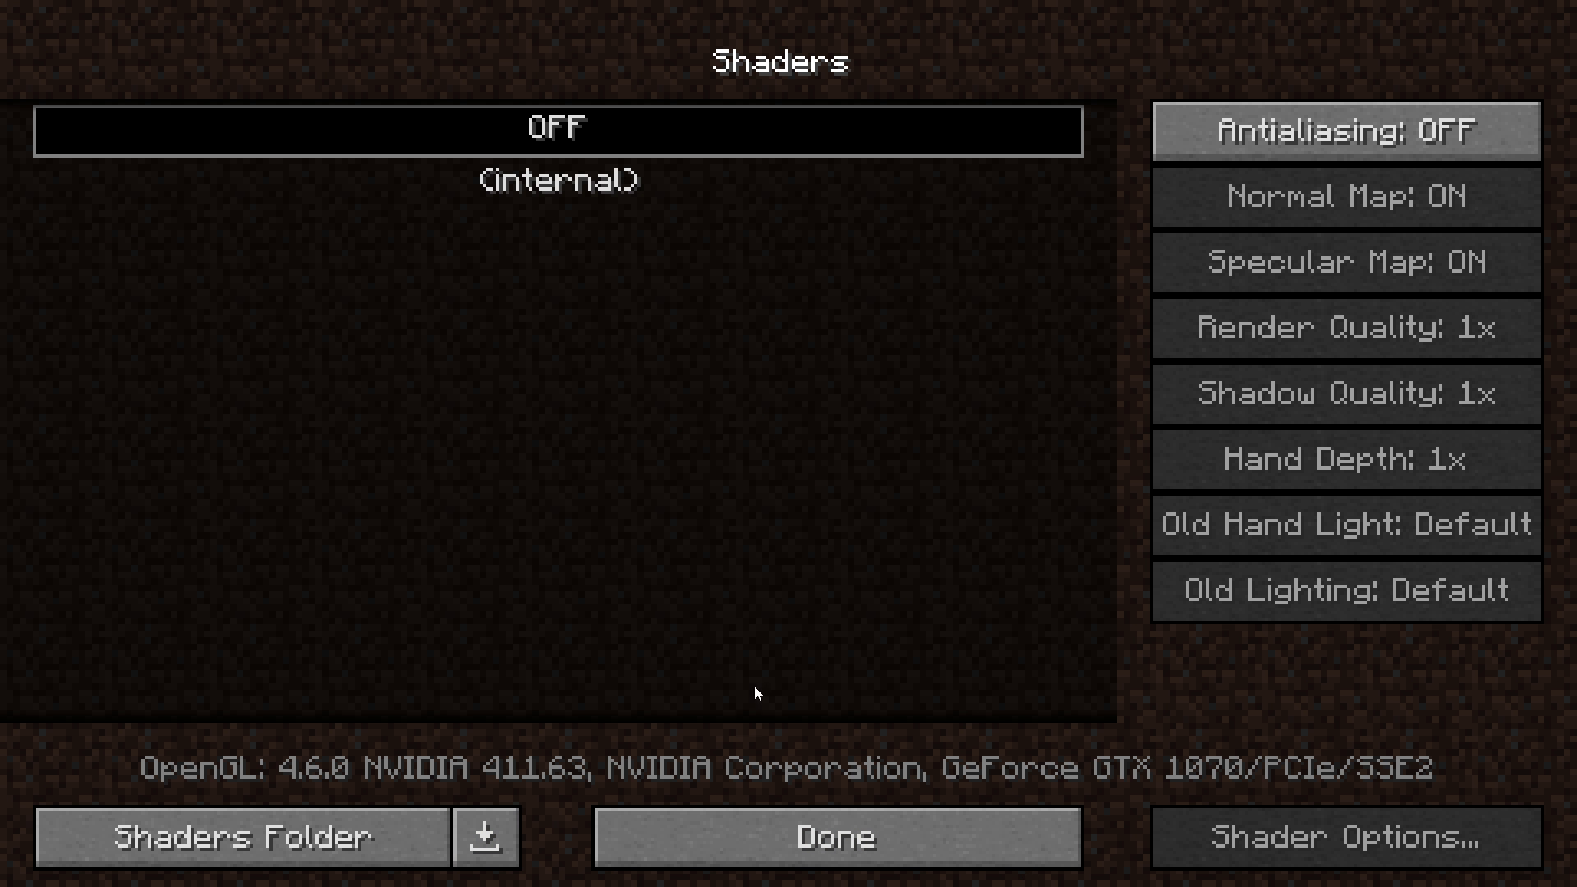
Open the game's shaders folder, place the downloaded Sildurs Vibrant Shaders v1.17 High zip in it, and close the folder
click(387, 846)
double_click(690, 20)
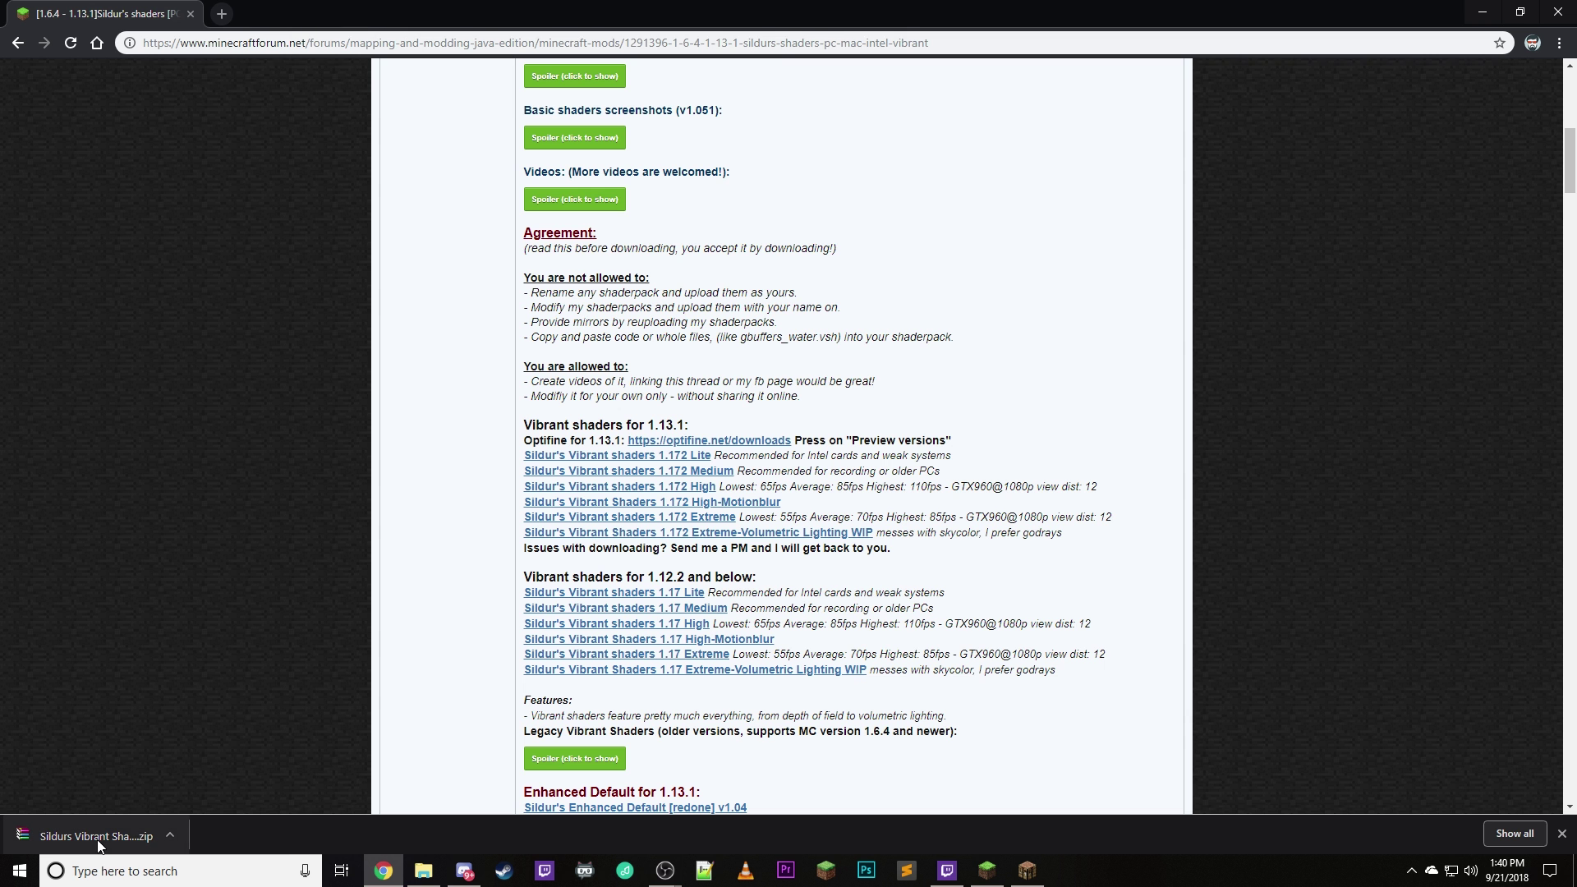
click(423, 870)
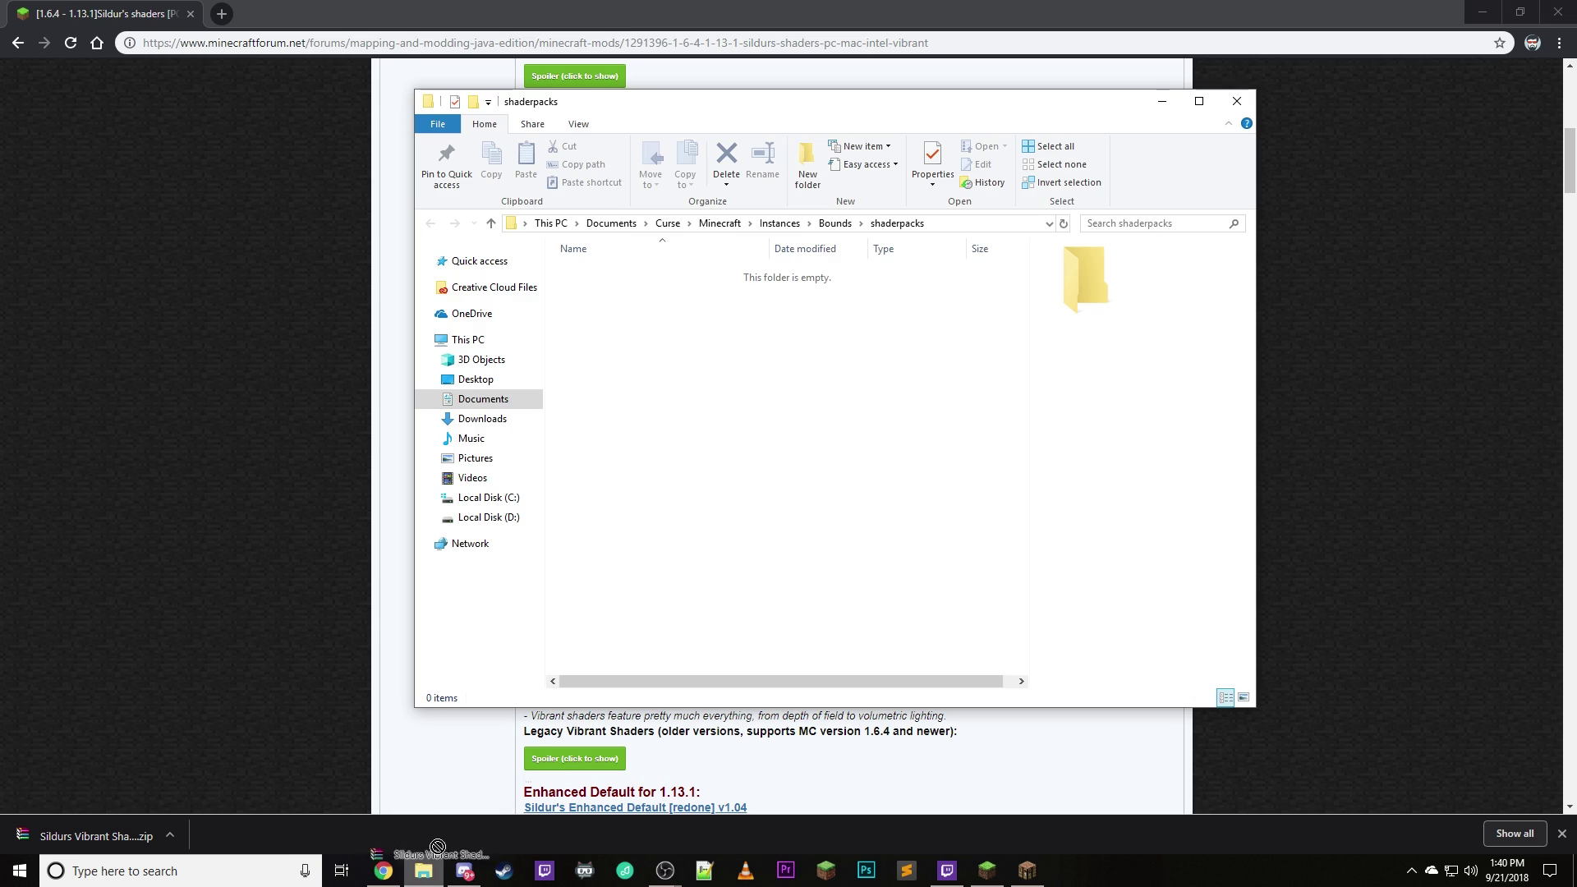
click(649, 272)
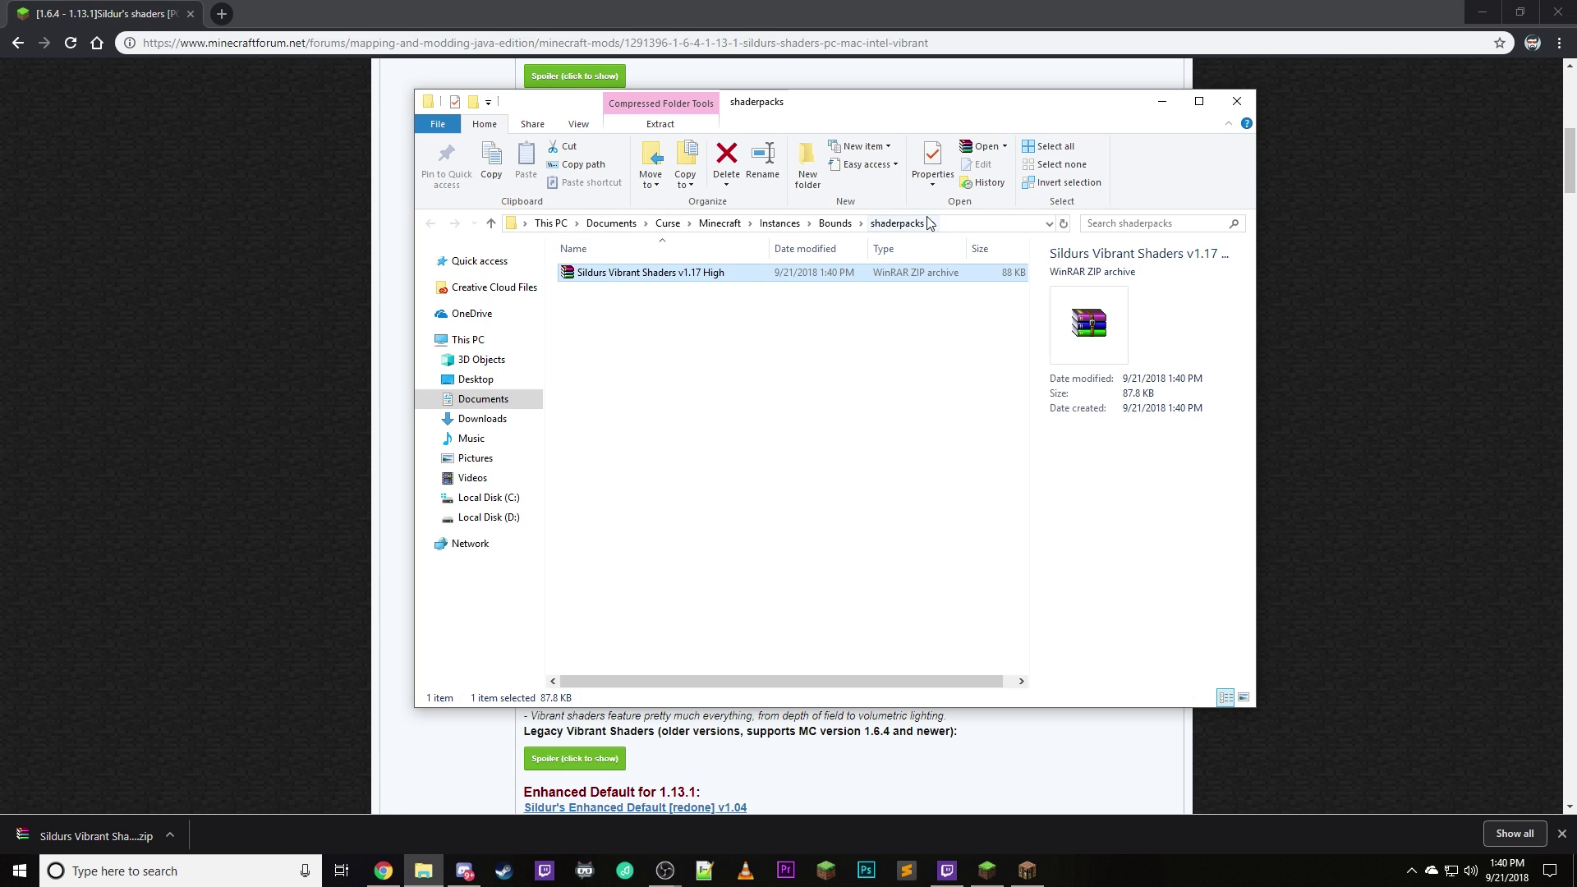
click(1235, 100)
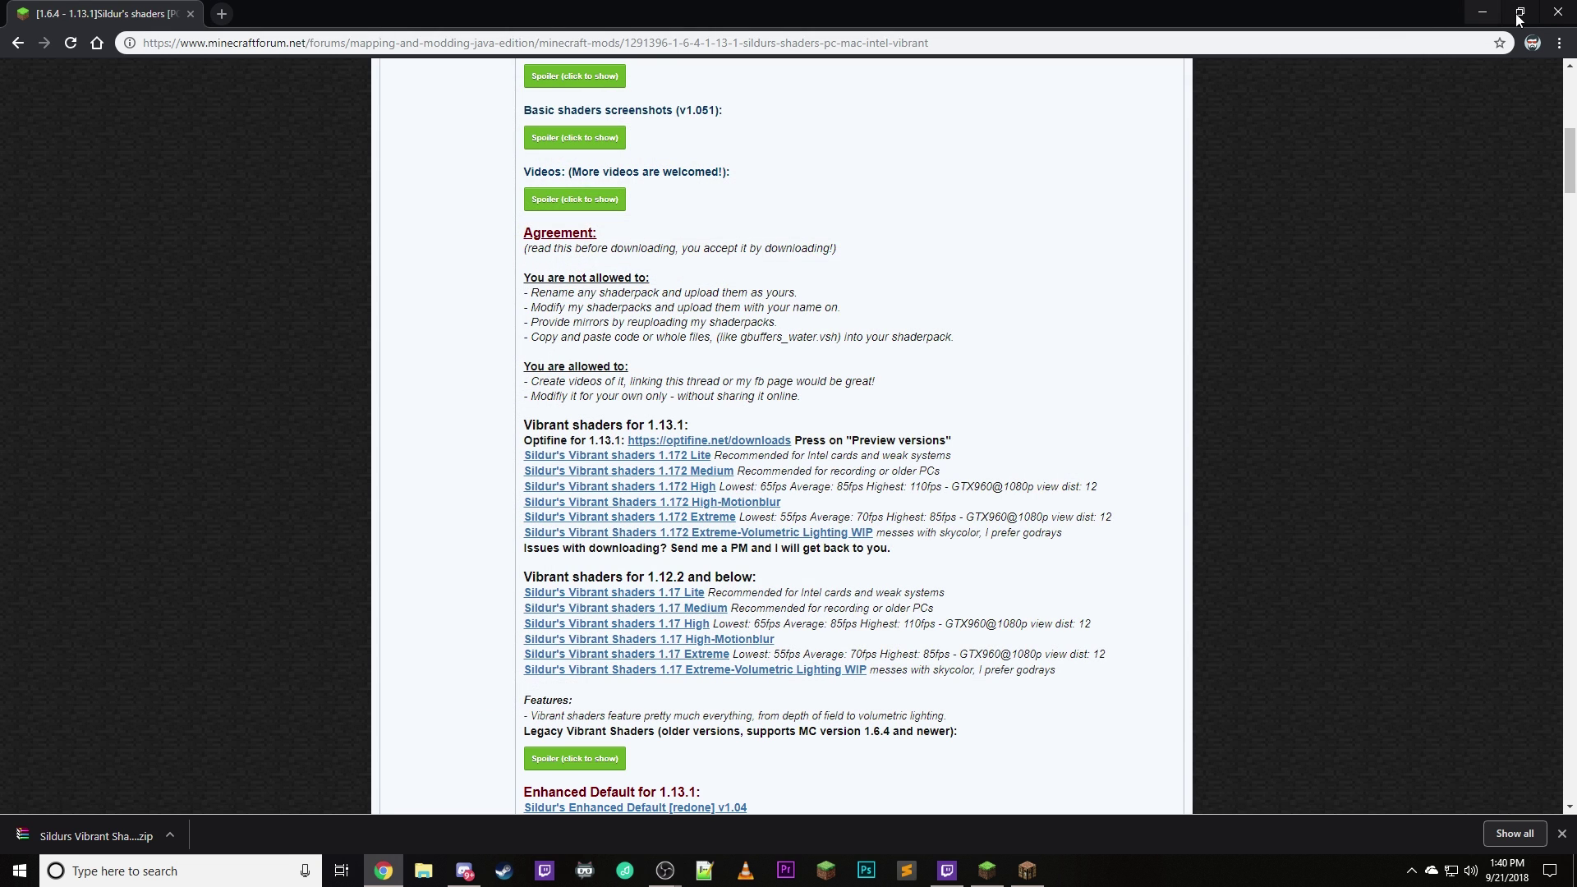
Return to Minecraft and select Sildurs Vibrant Shaders v1.17 High.zip as the active shader pack
key(alt+Tab)
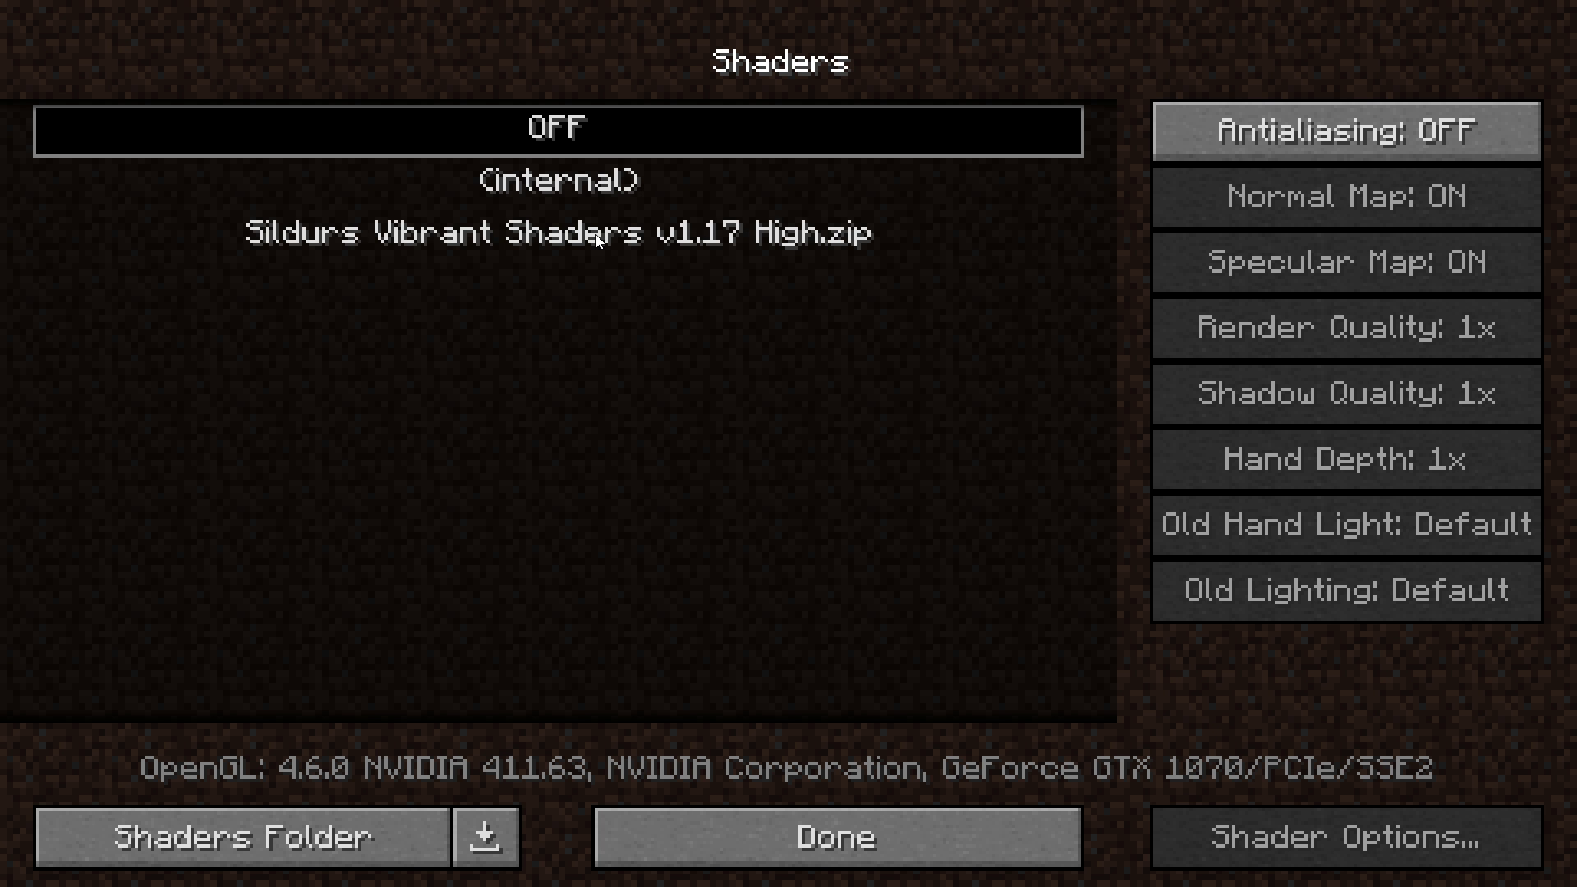
click(597, 238)
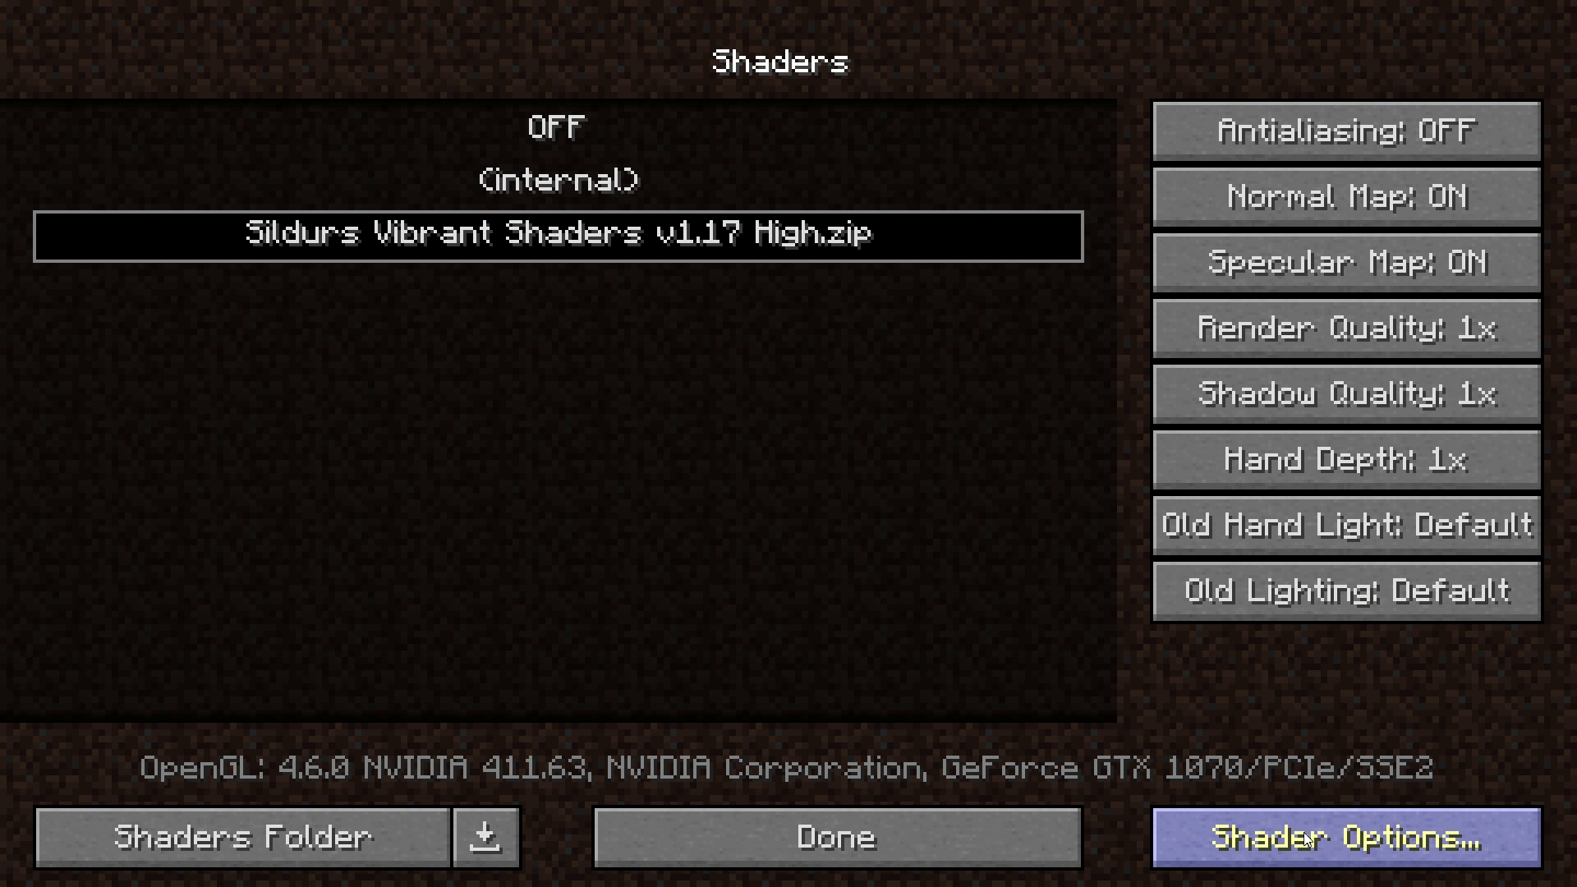
Review the Motionblur, Sky & Lighting and Bloom settings in the shader pack's options, leaving them unmodified
click(1356, 852)
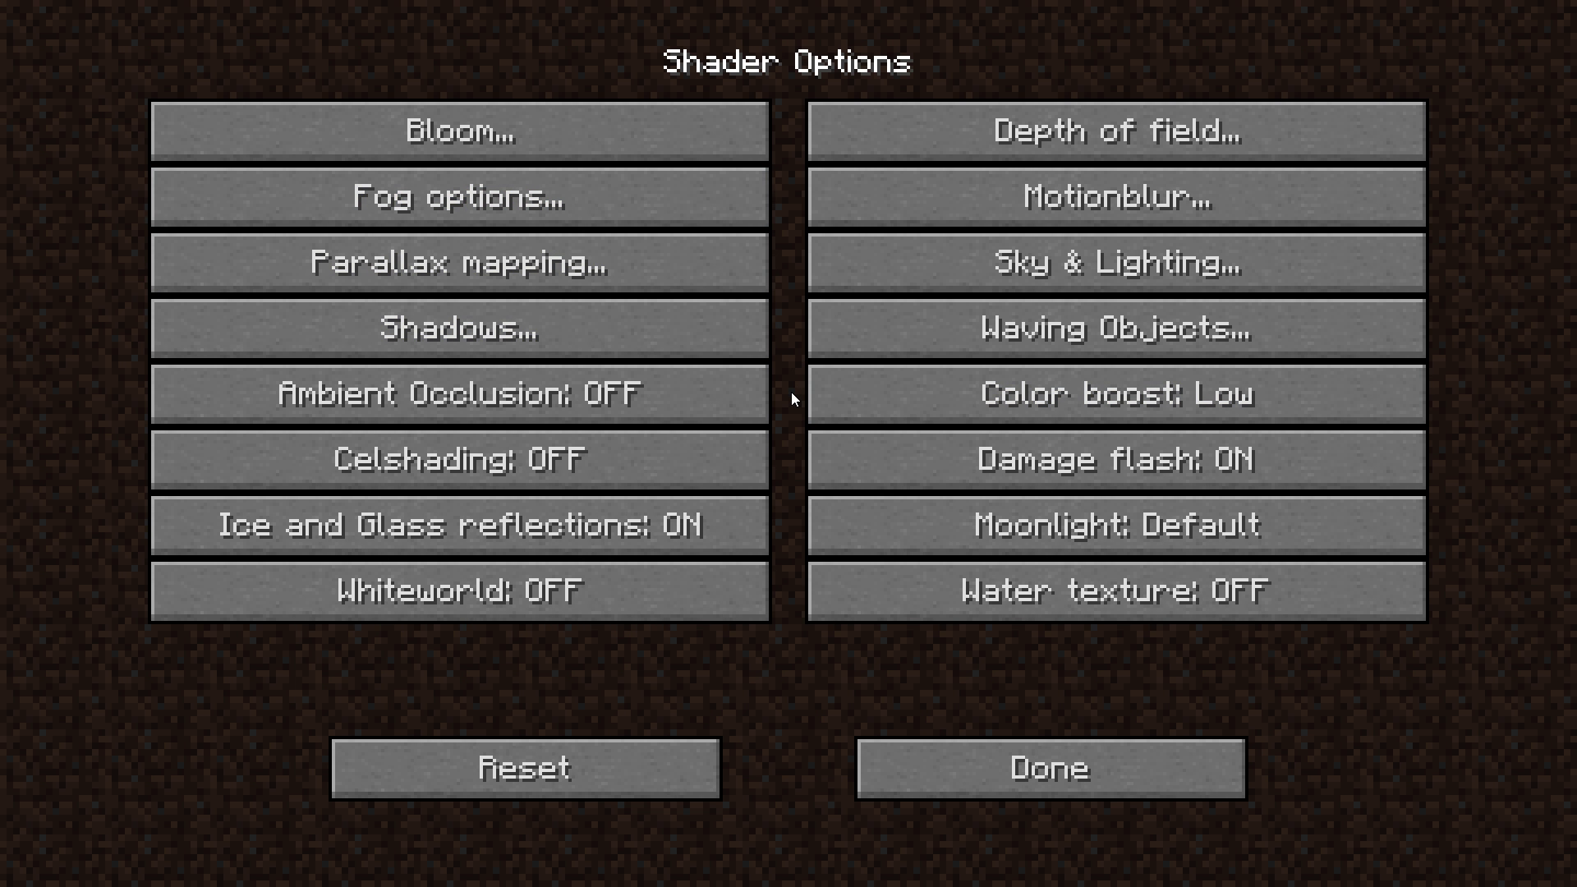
click(979, 197)
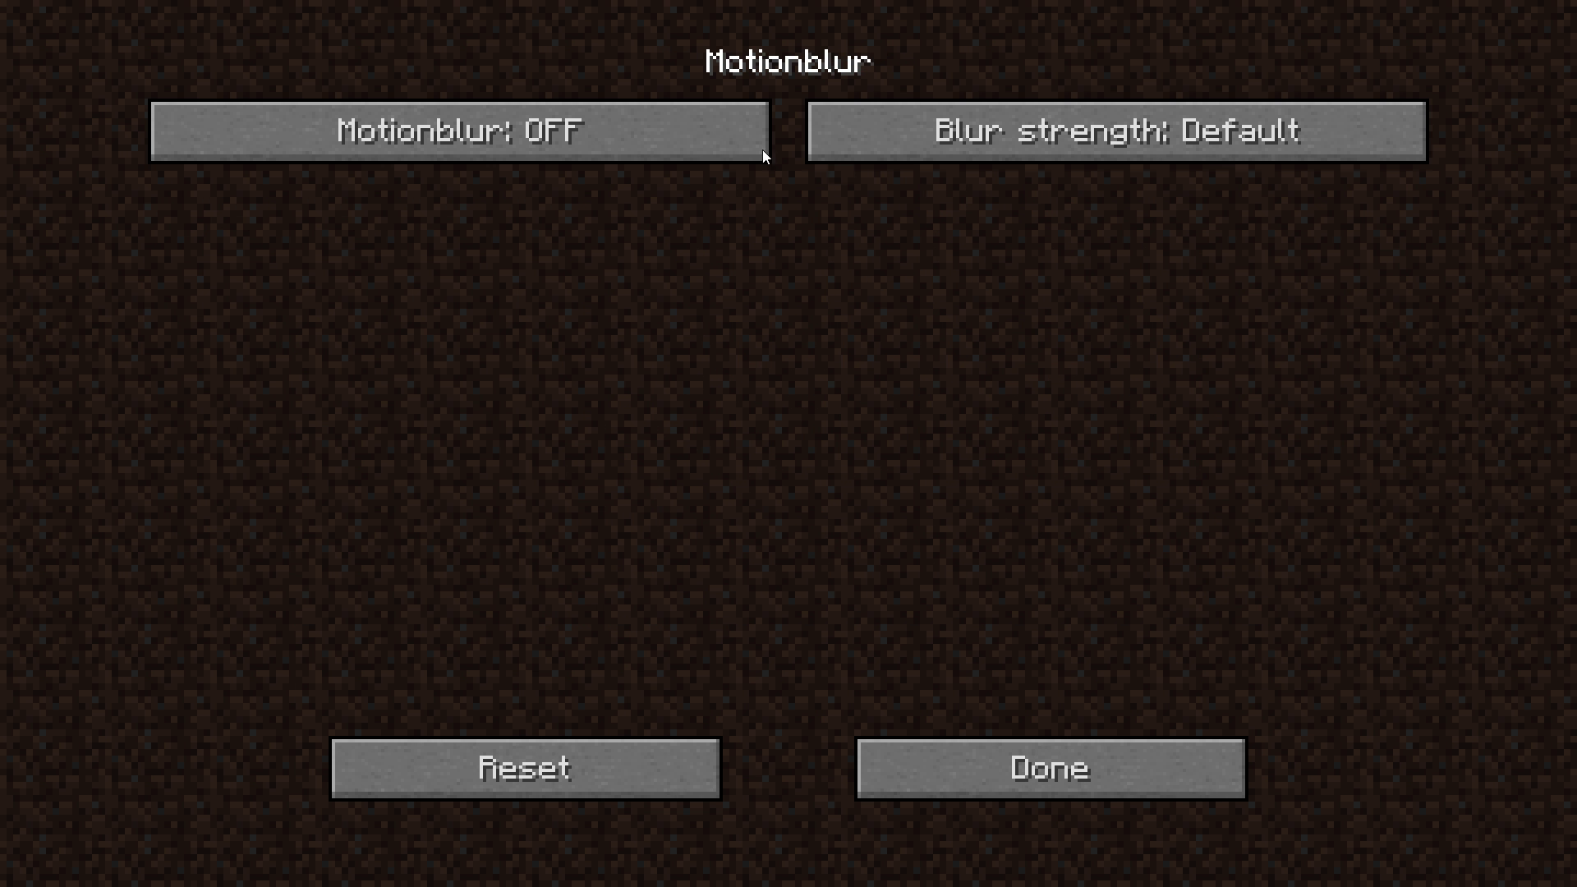
click(997, 751)
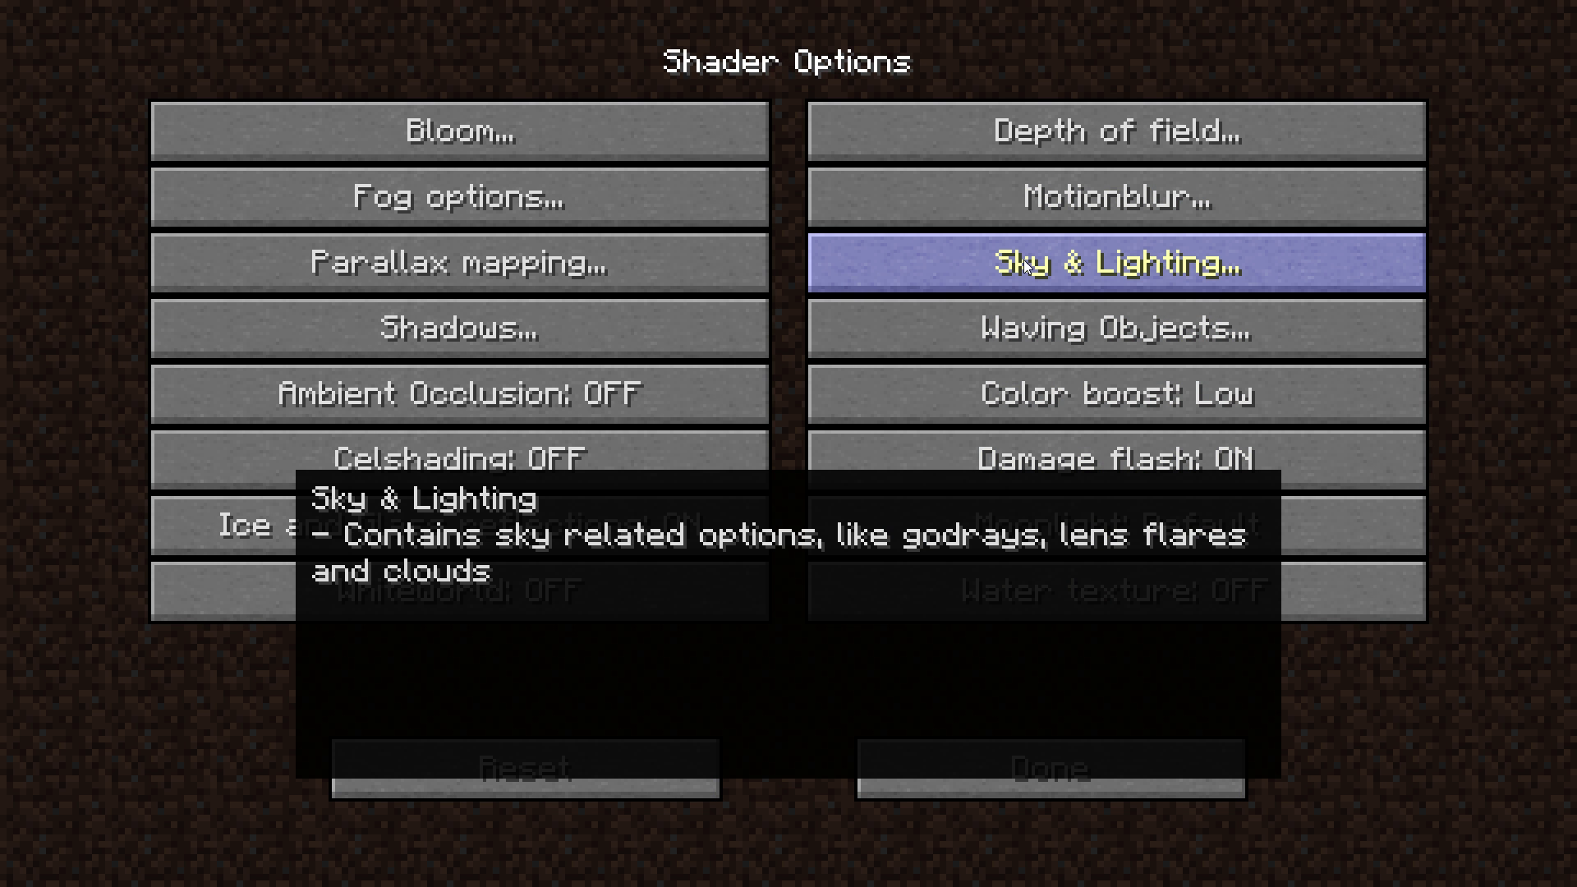
click(1037, 268)
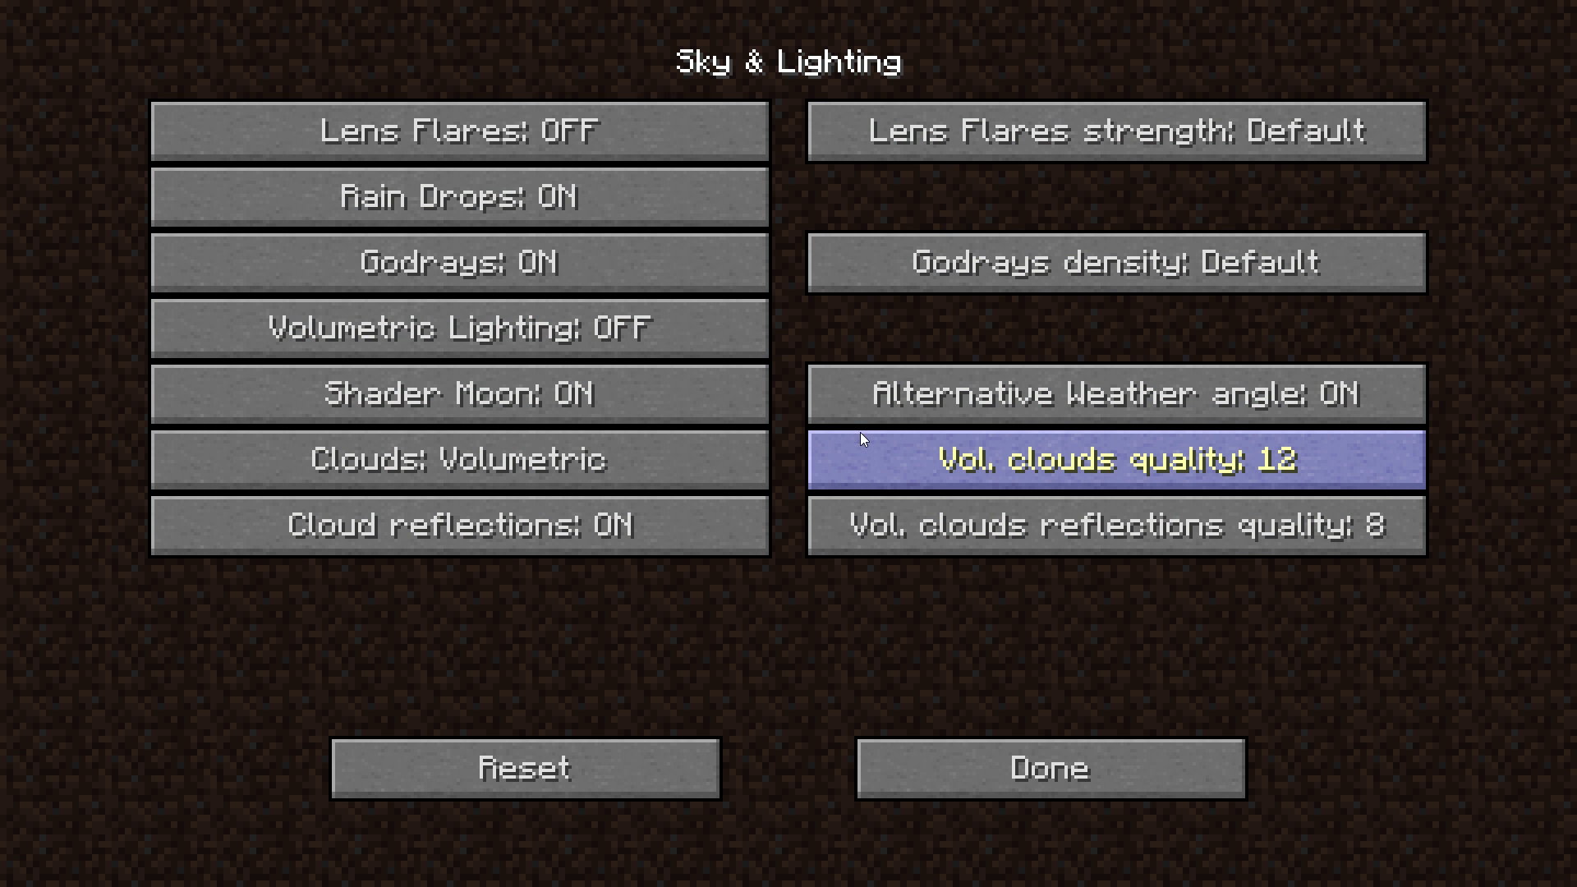
click(1003, 780)
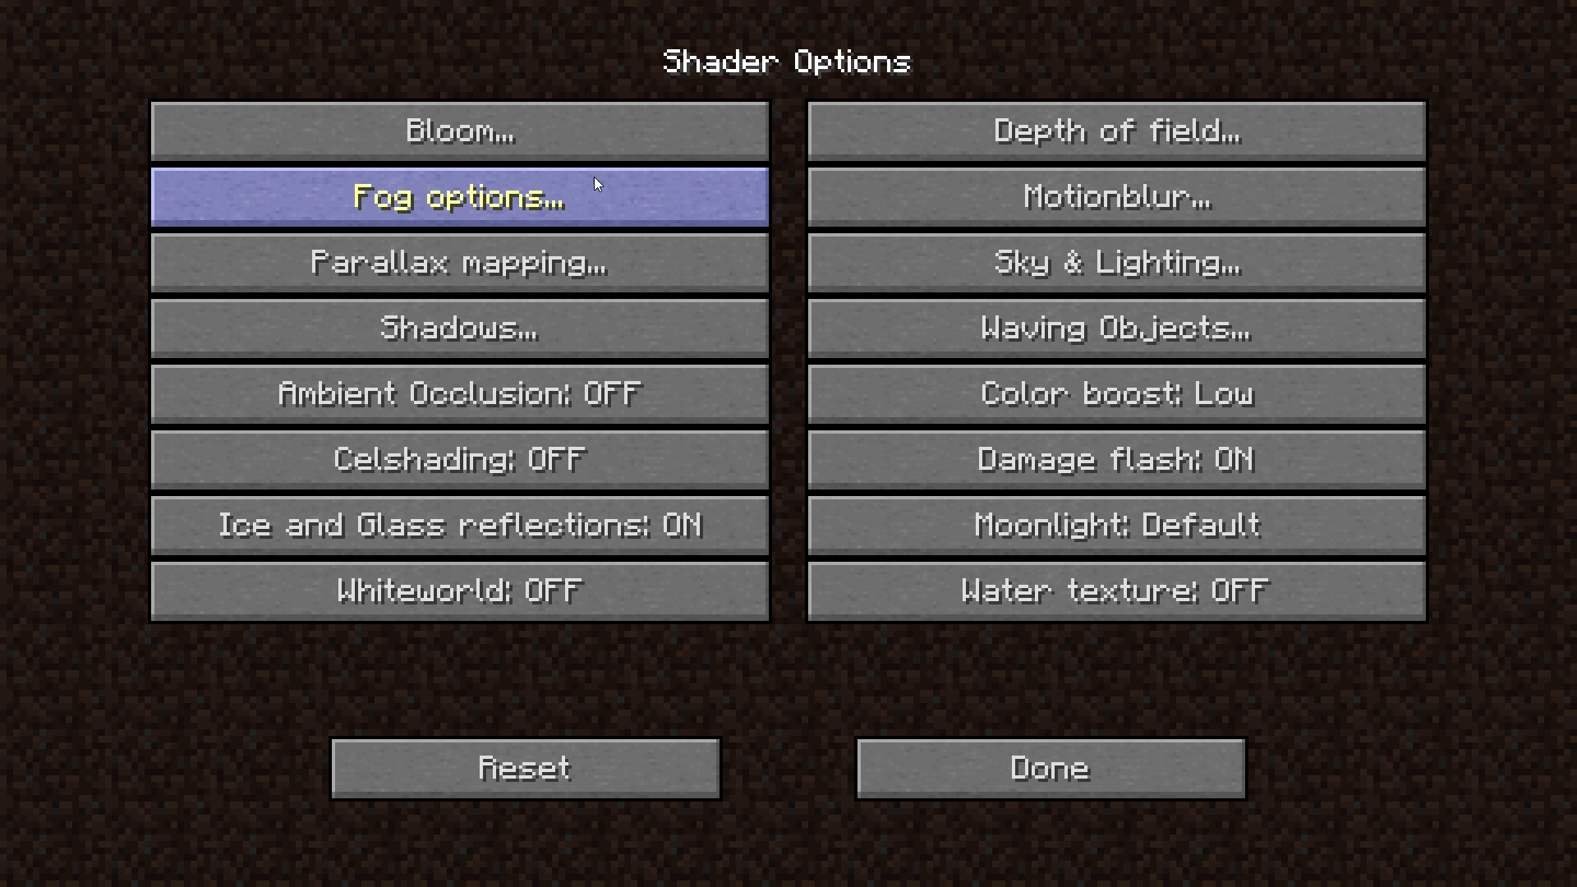
click(583, 143)
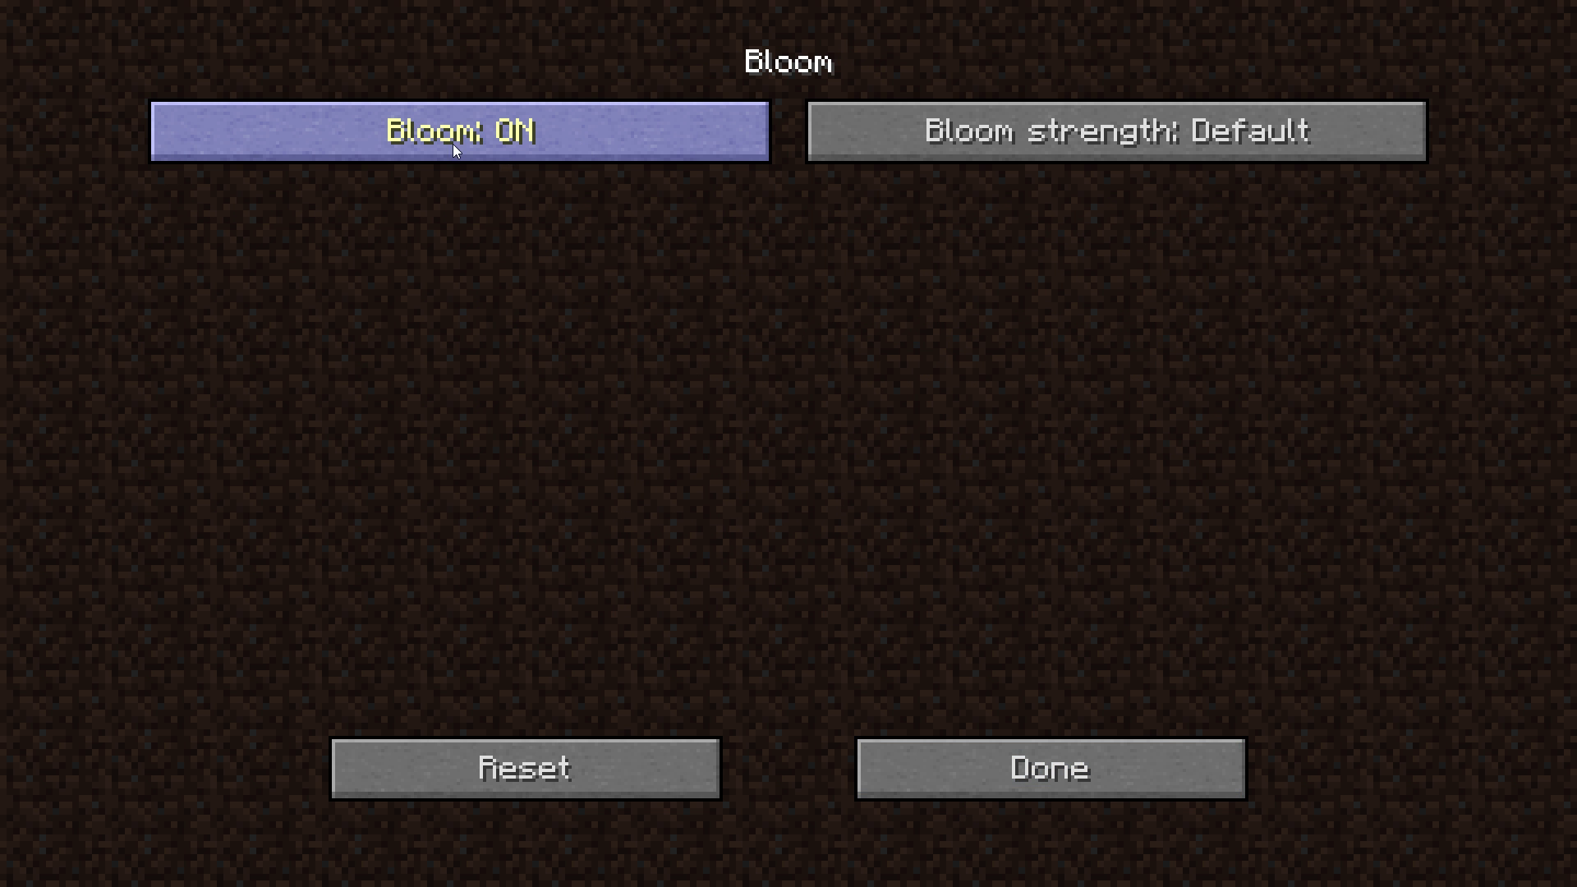
click(1066, 771)
click(1037, 769)
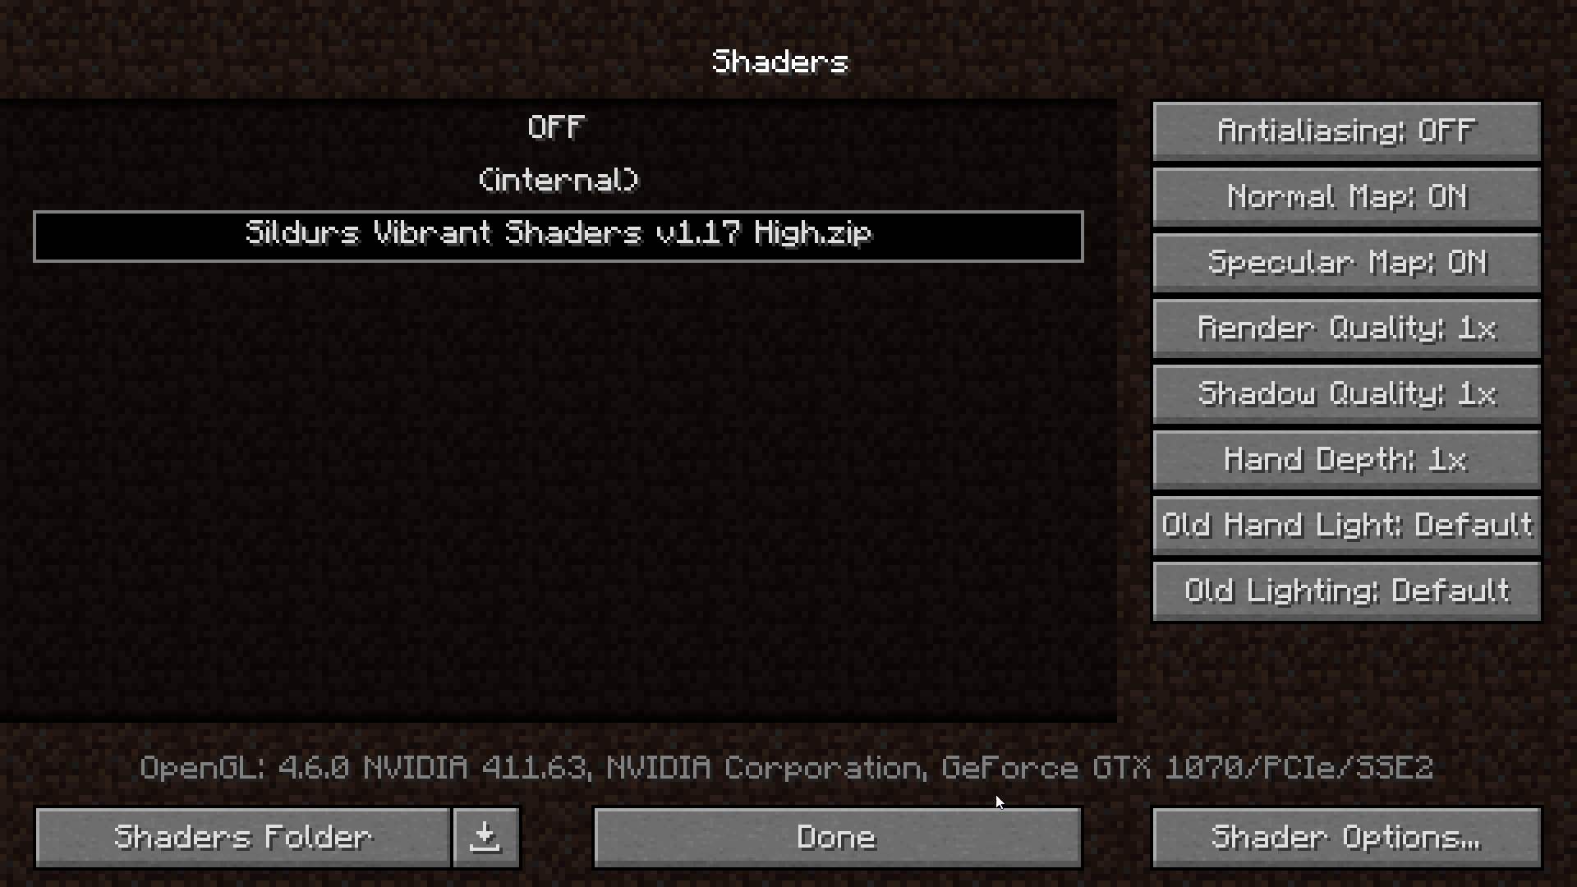
Set Max Framerate to Unlimited in the video settings and return to the main options
click(957, 826)
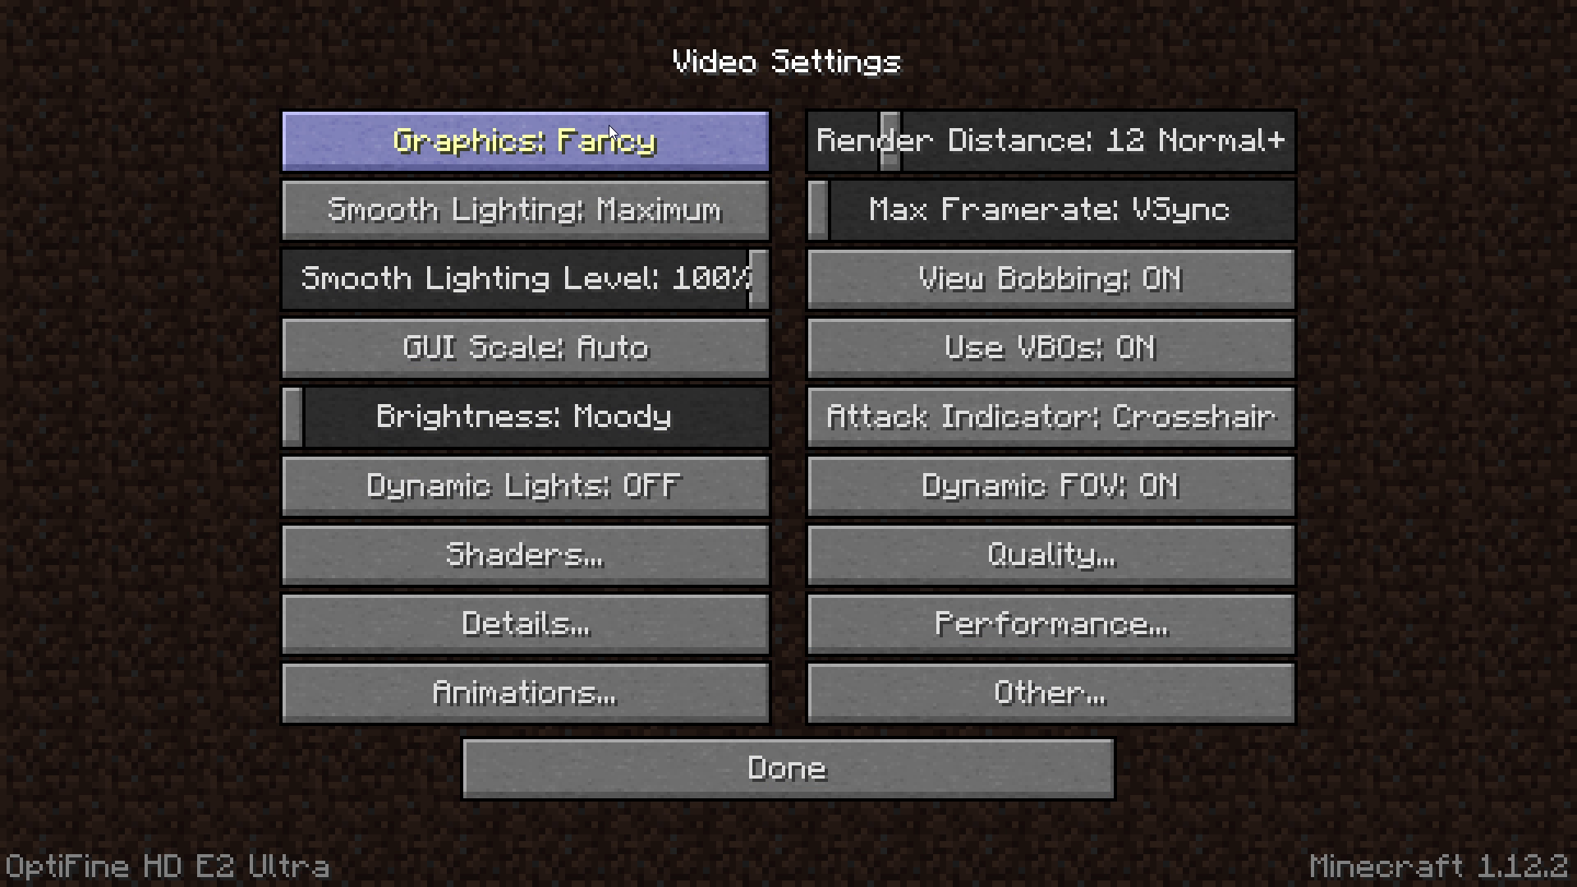
drag(934, 187, 1363, 225)
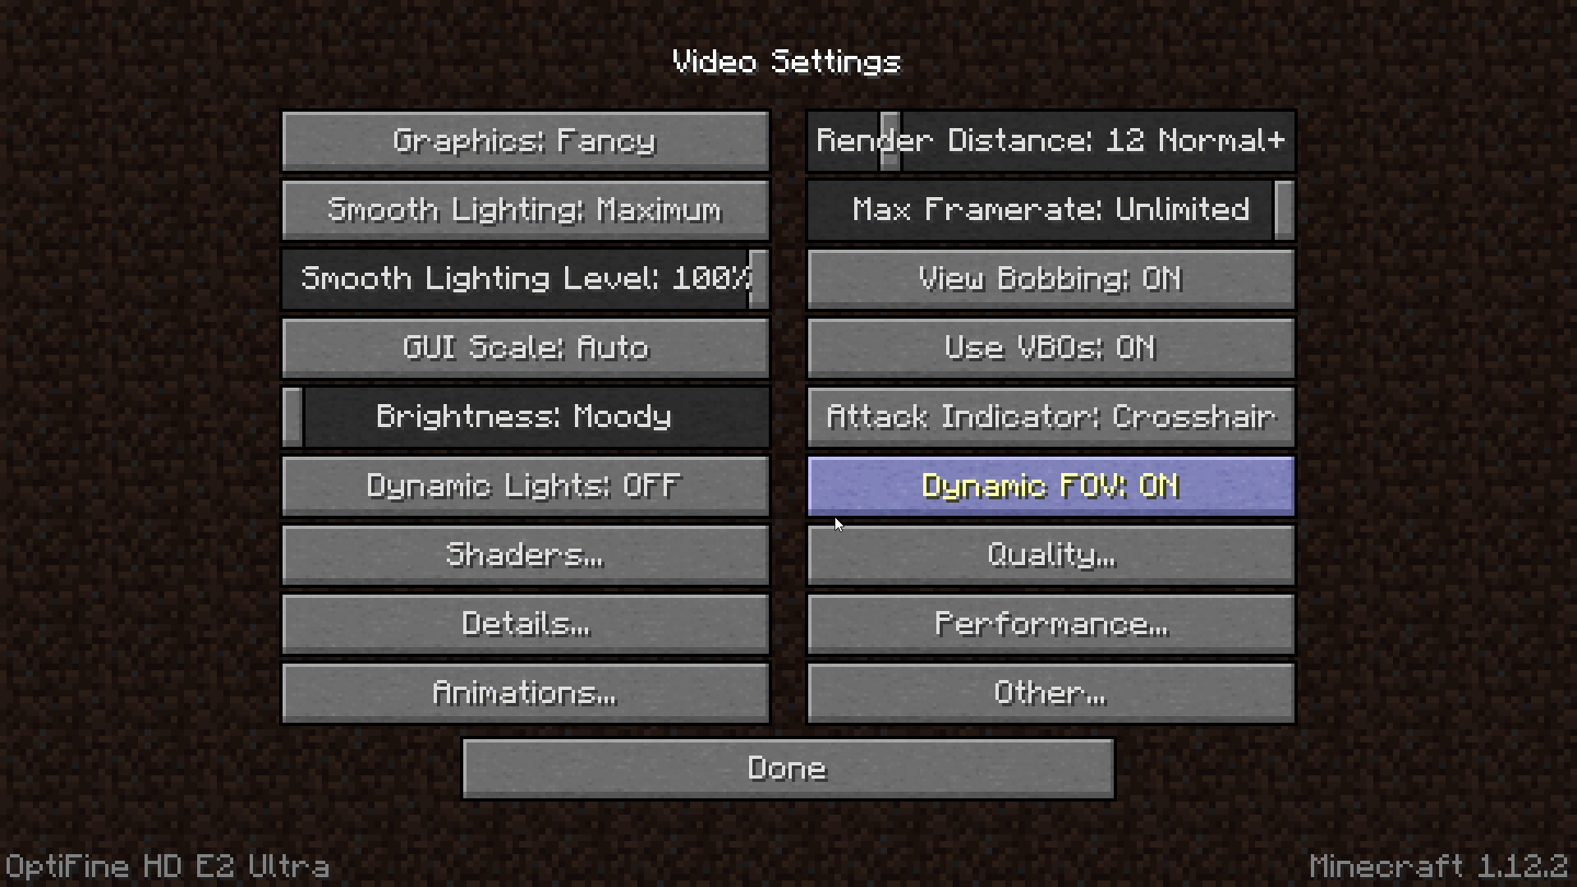
click(792, 776)
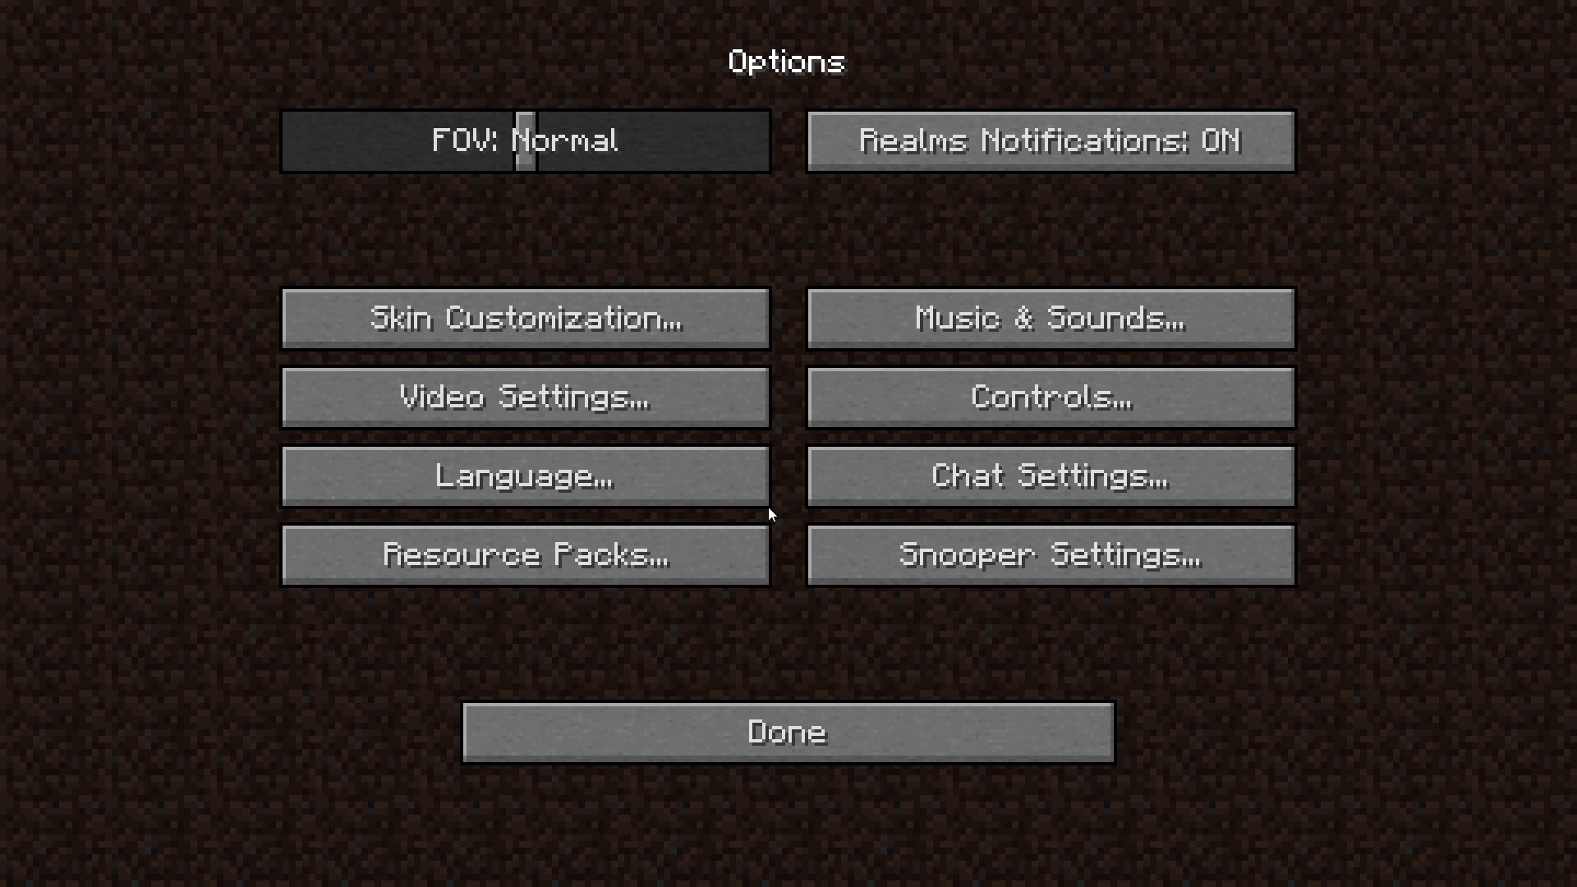
Set the FOV to 73, check the Music & Sounds options without changing them, and return to the title screen
click(543, 170)
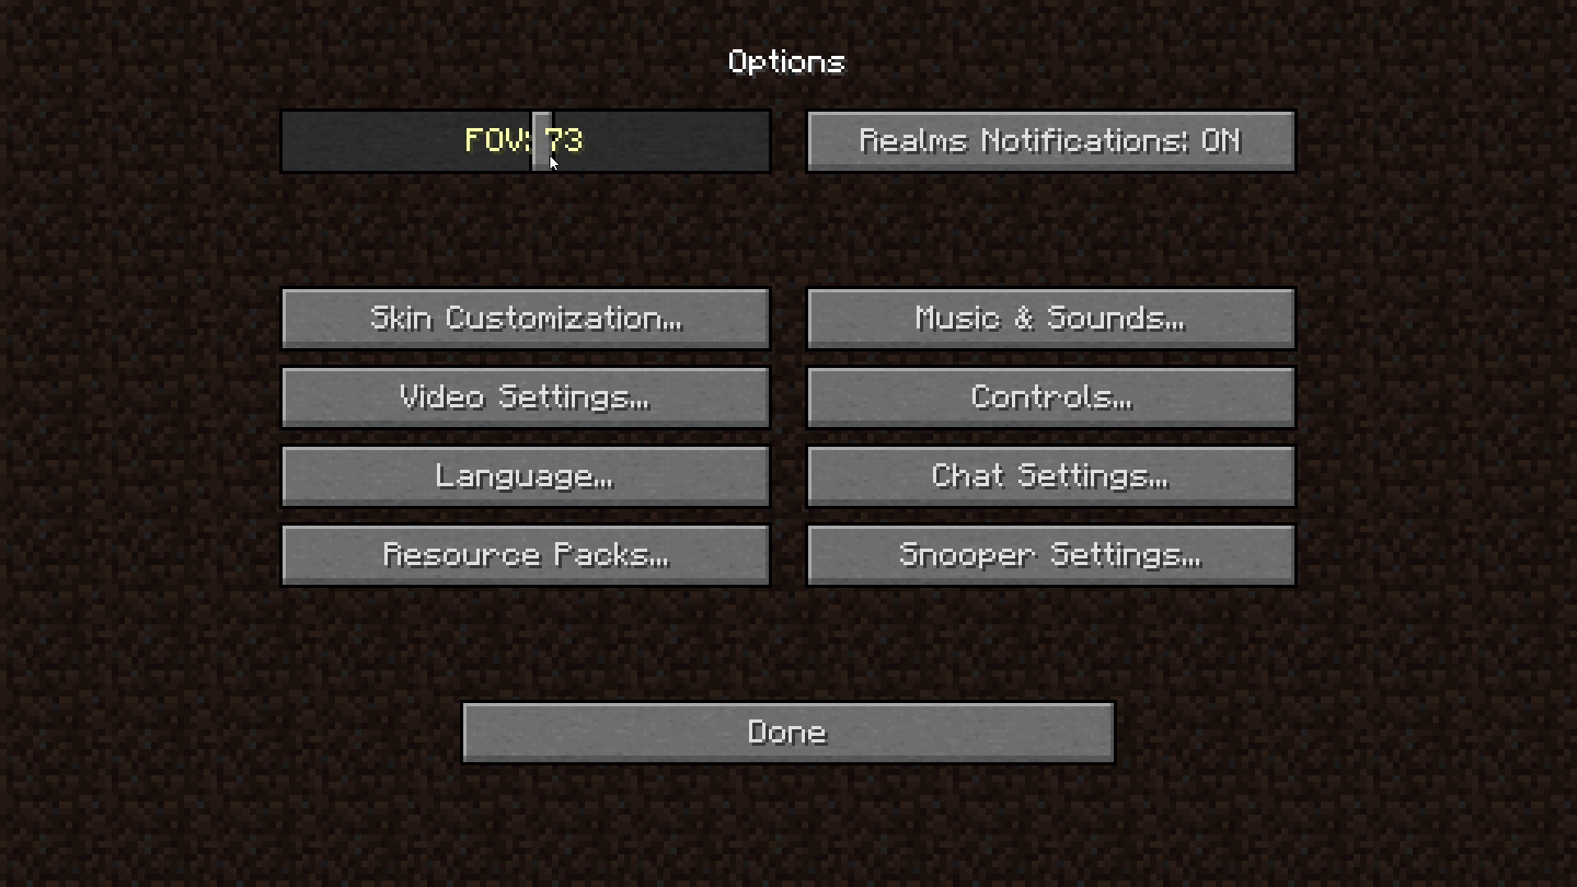
click(1059, 325)
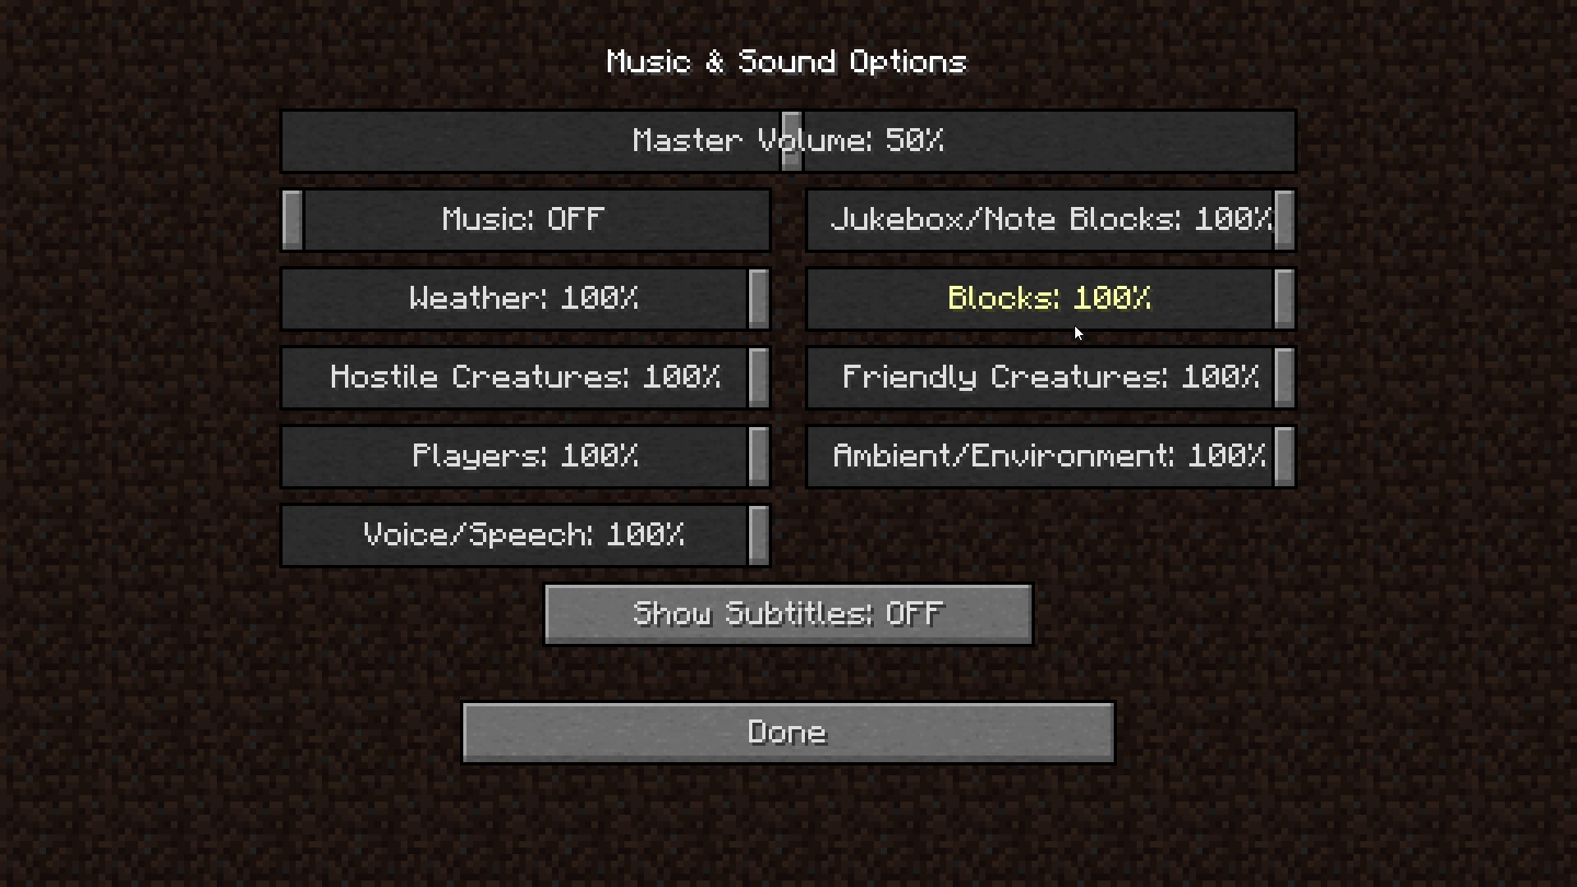
click(817, 731)
click(827, 744)
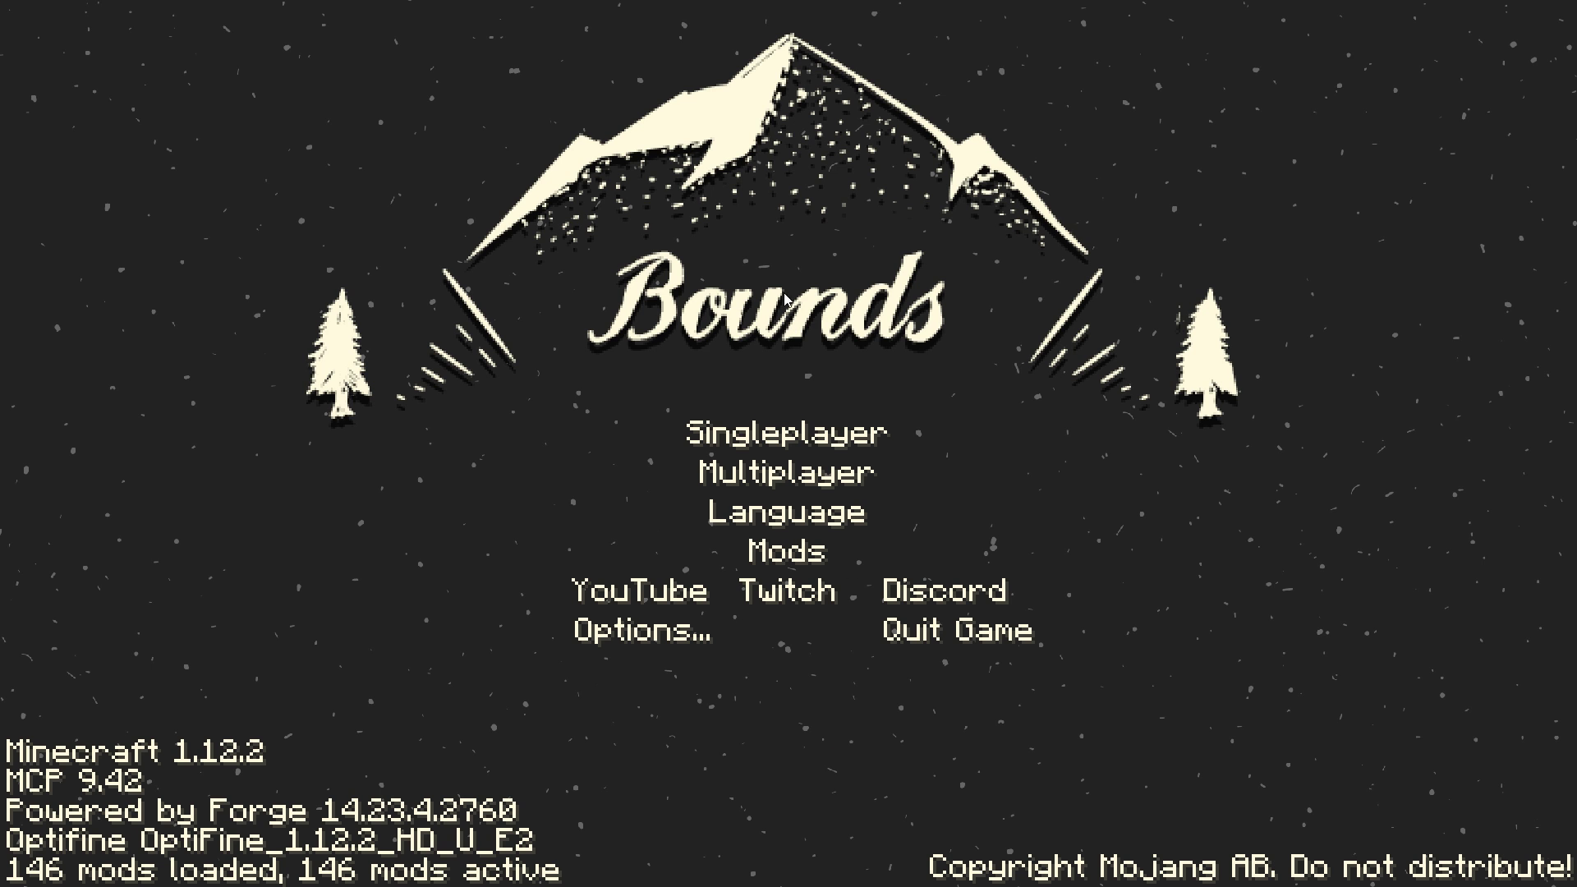
Create a new singleplayer world named New World in Survival mode
click(793, 428)
click(999, 735)
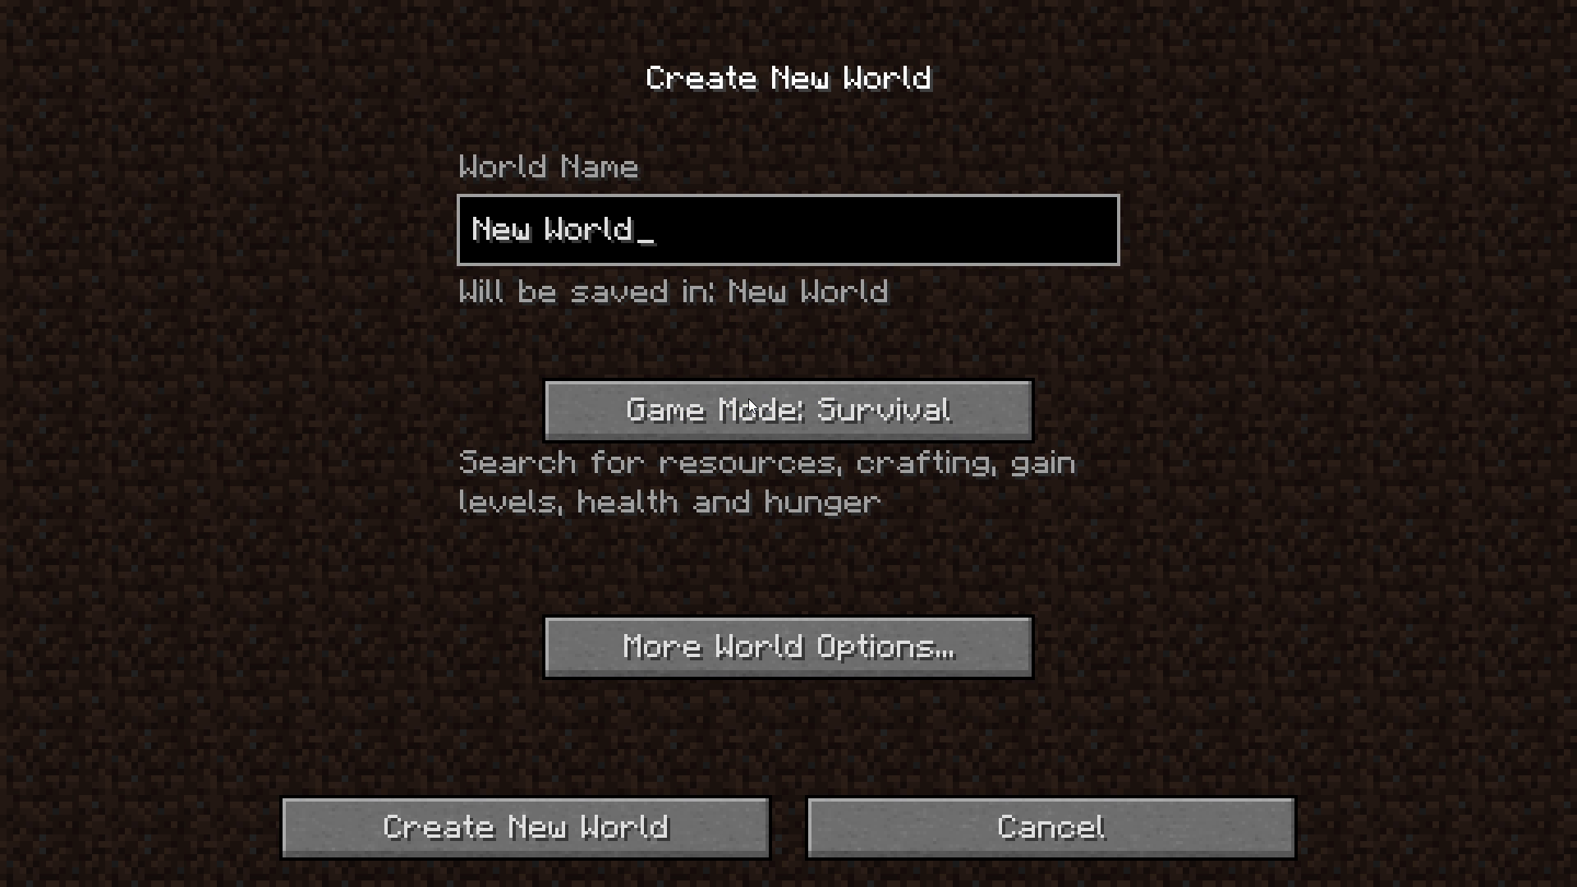
click(595, 825)
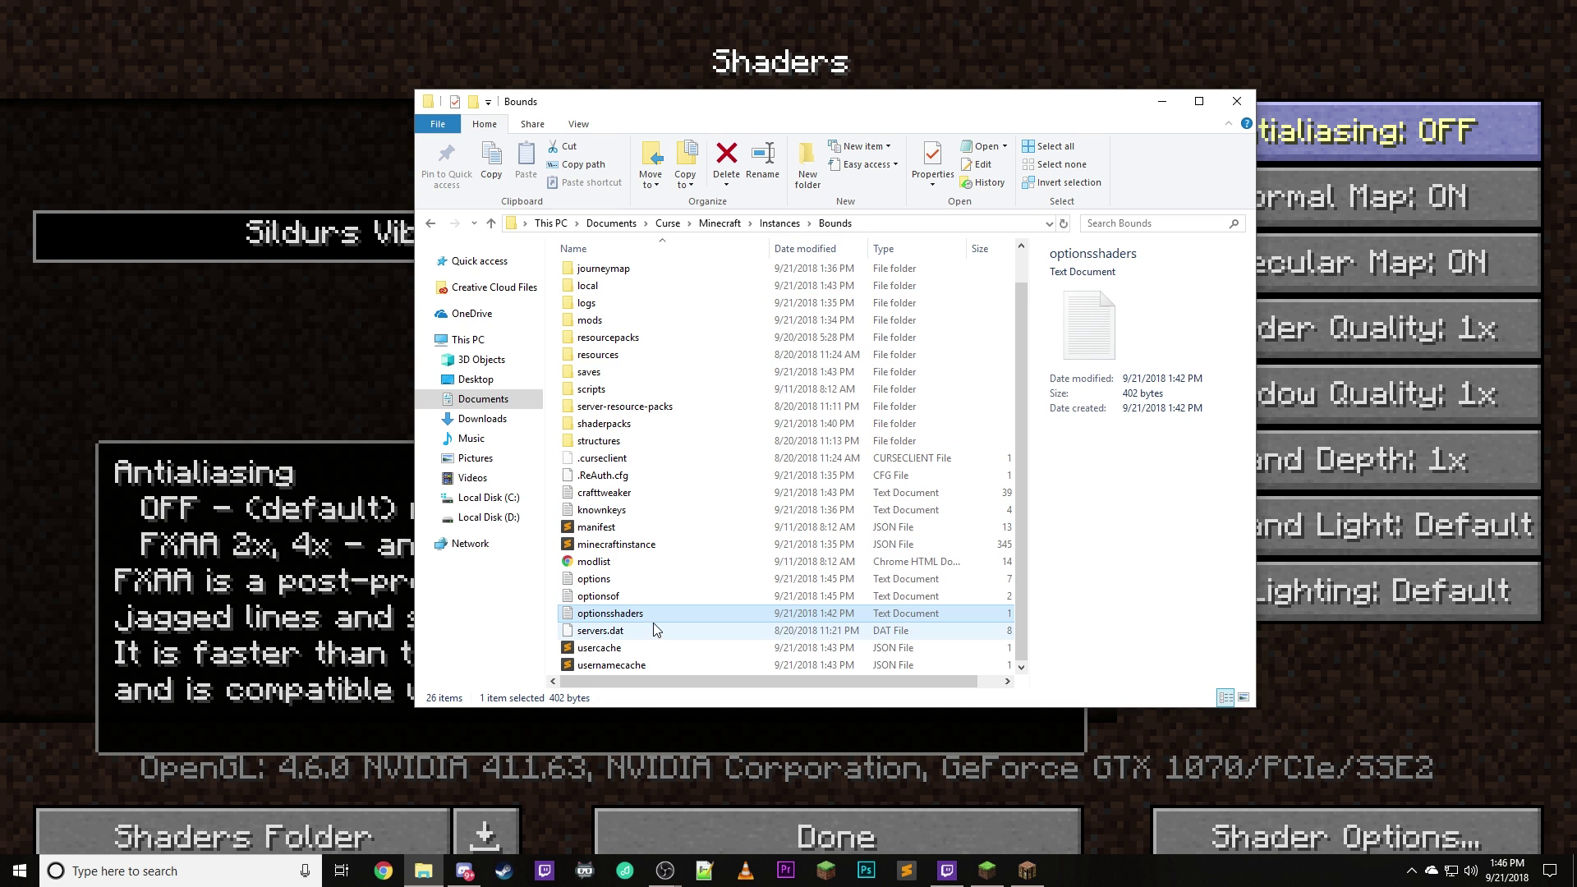
Open the optionsshaders text document from the Bounds instance folder in Notepad++
click(651, 602)
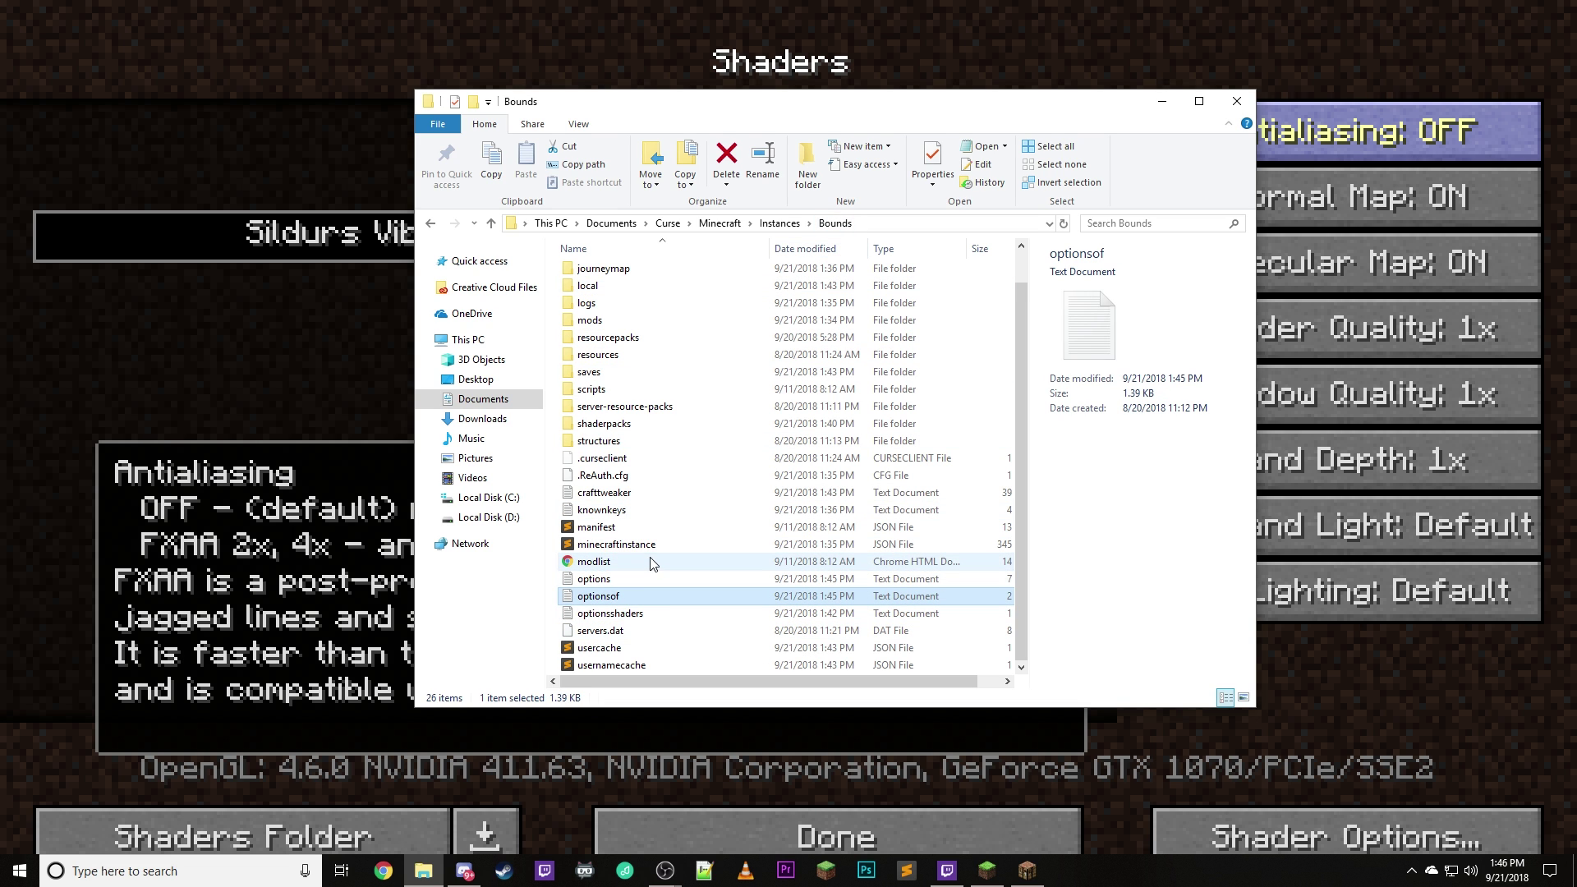
click(611, 616)
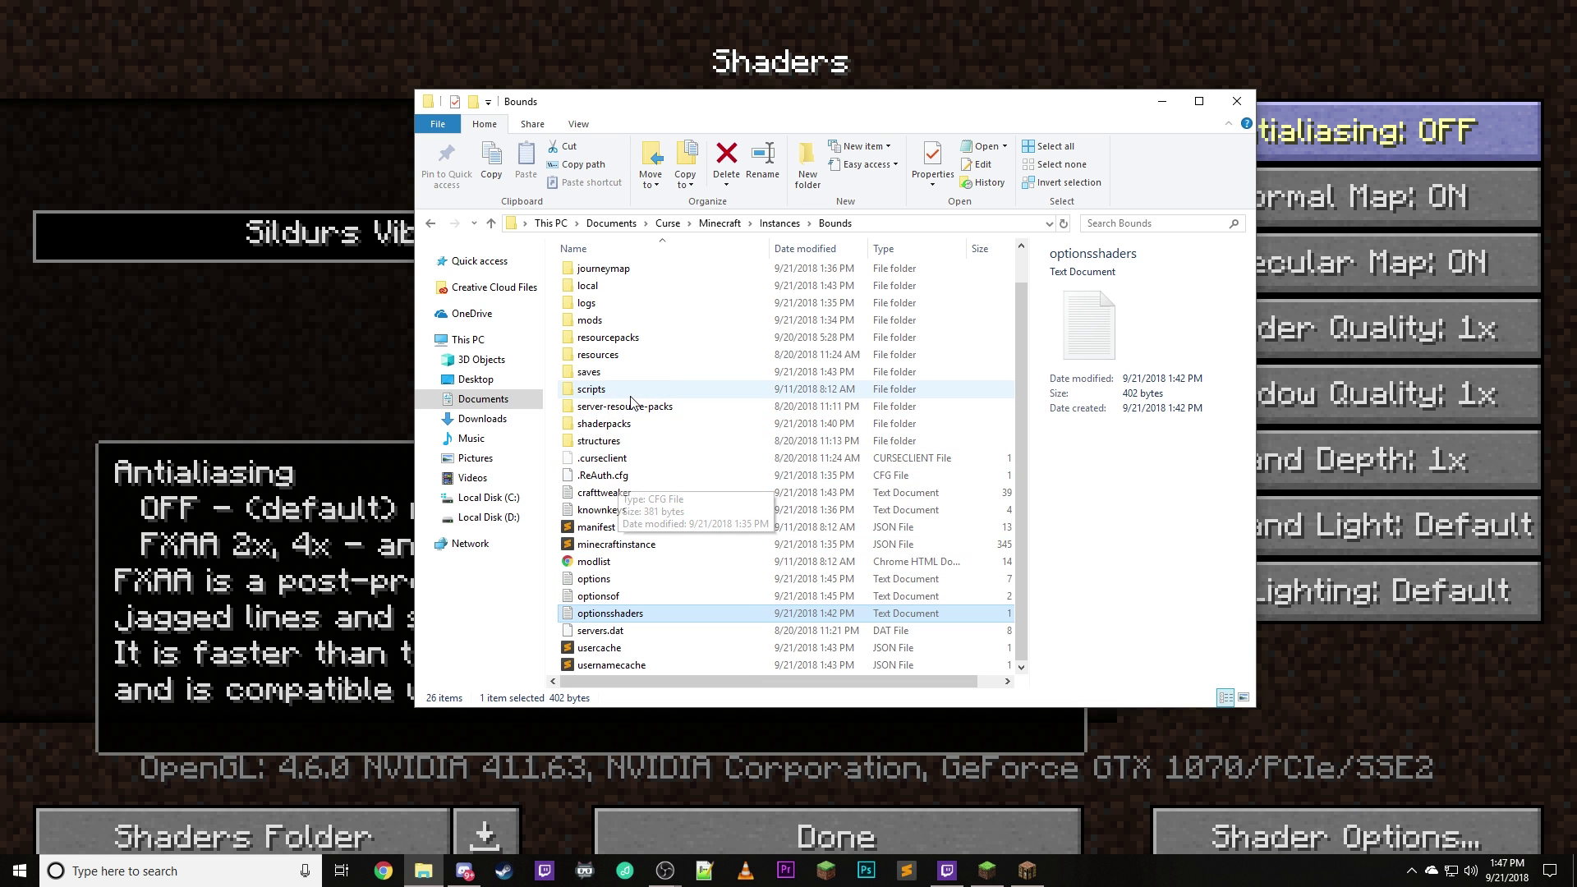
right_click(596, 613)
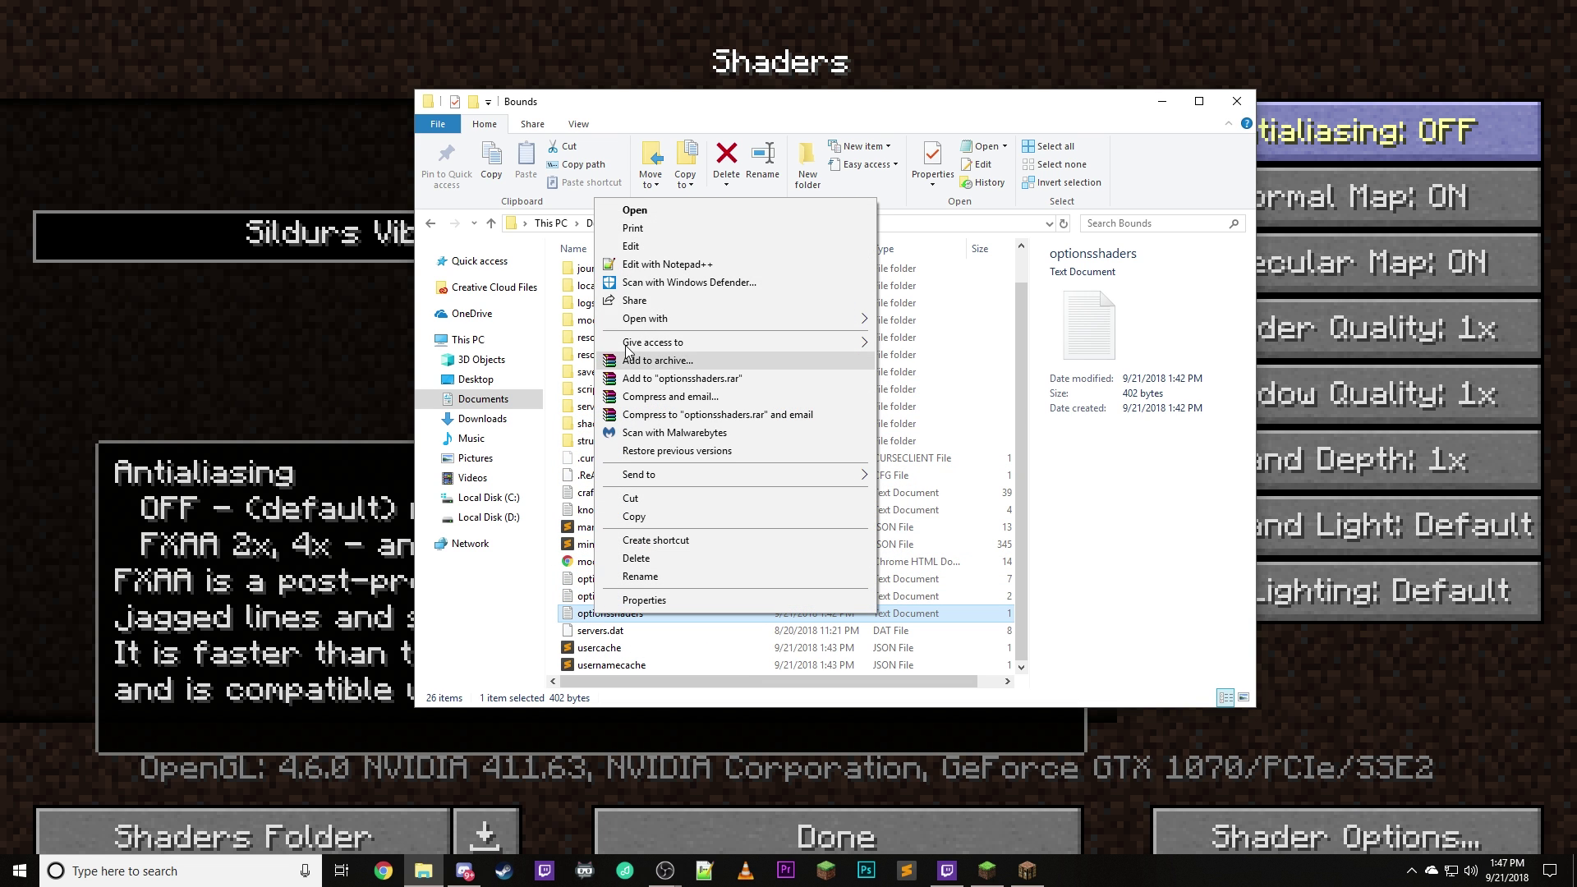
click(661, 263)
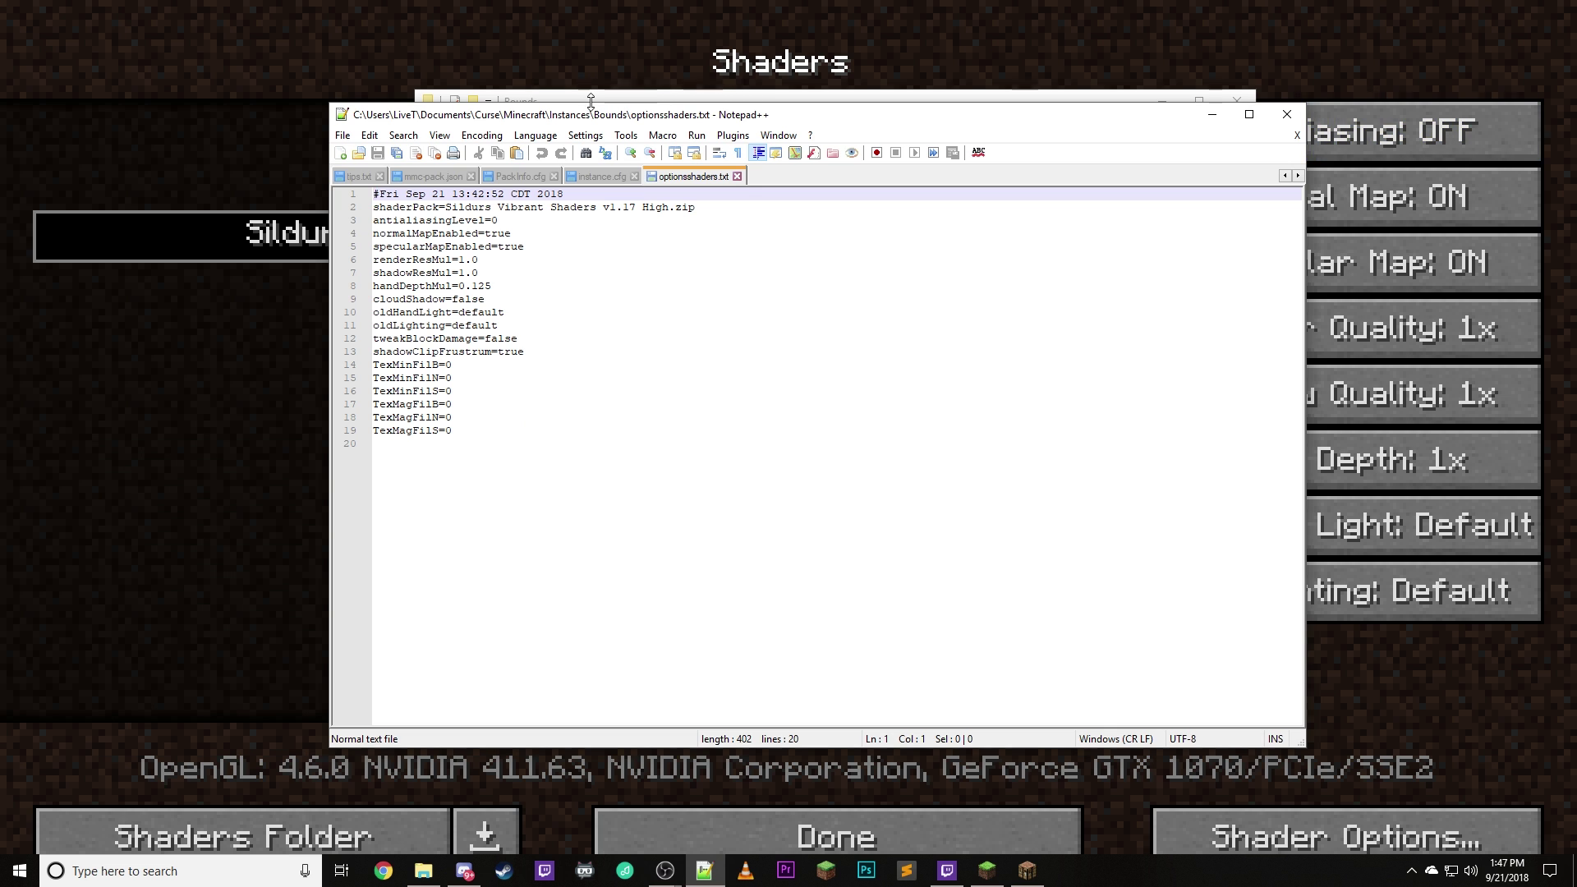
drag(591, 100, 710, 115)
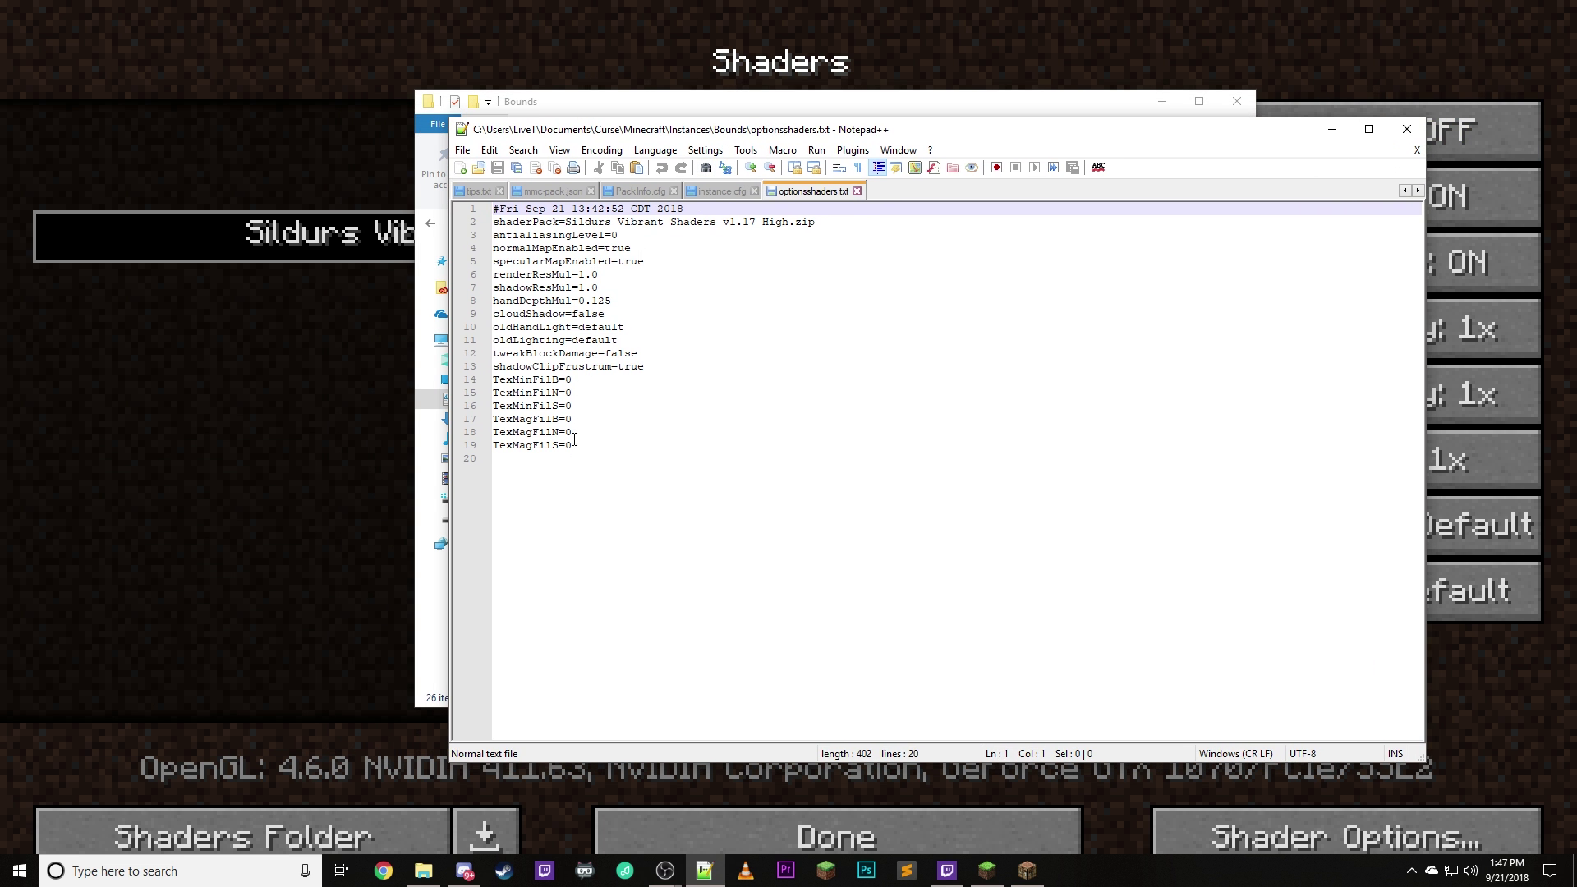
Examine the settings in optionsshaders.txt, especially the shader pack file name on the shaderPack line
drag(575, 450, 460, 210)
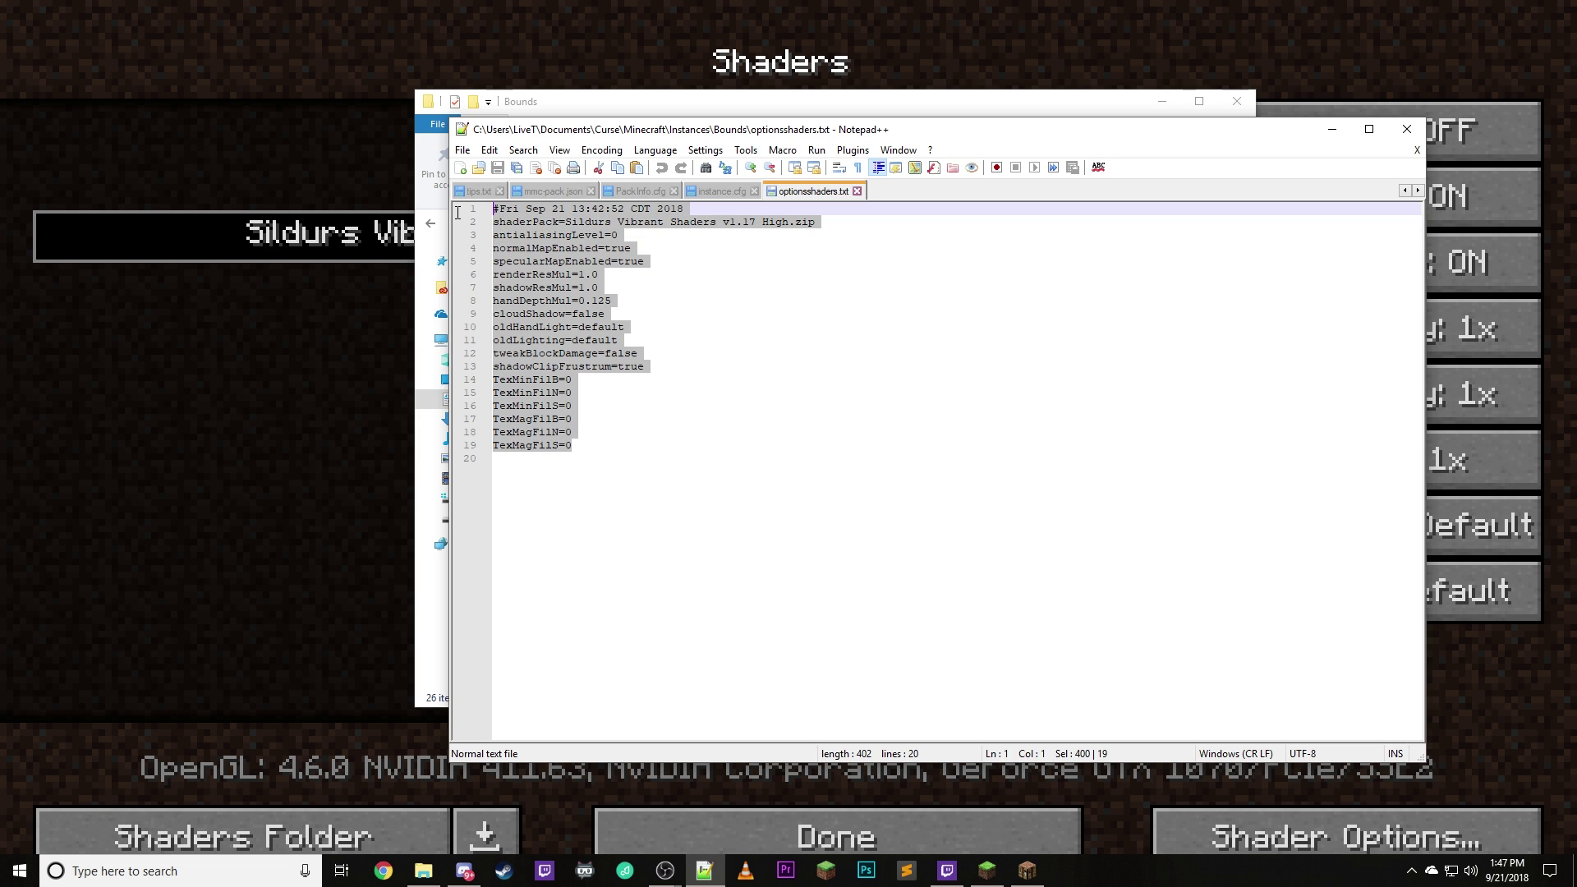
click(583, 248)
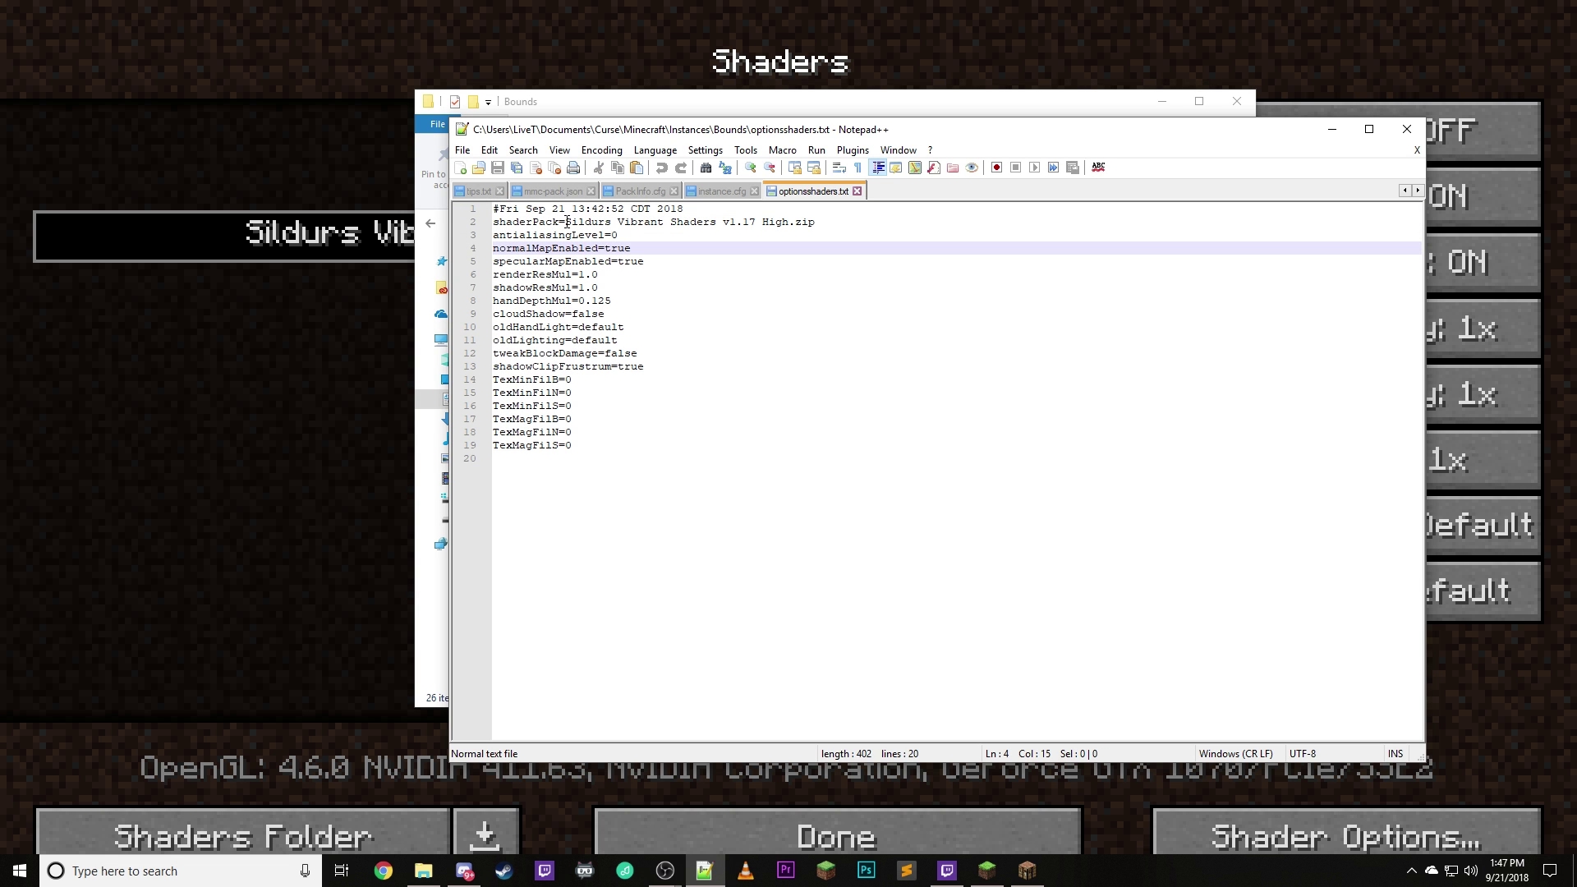
drag(566, 222, 826, 217)
click(789, 284)
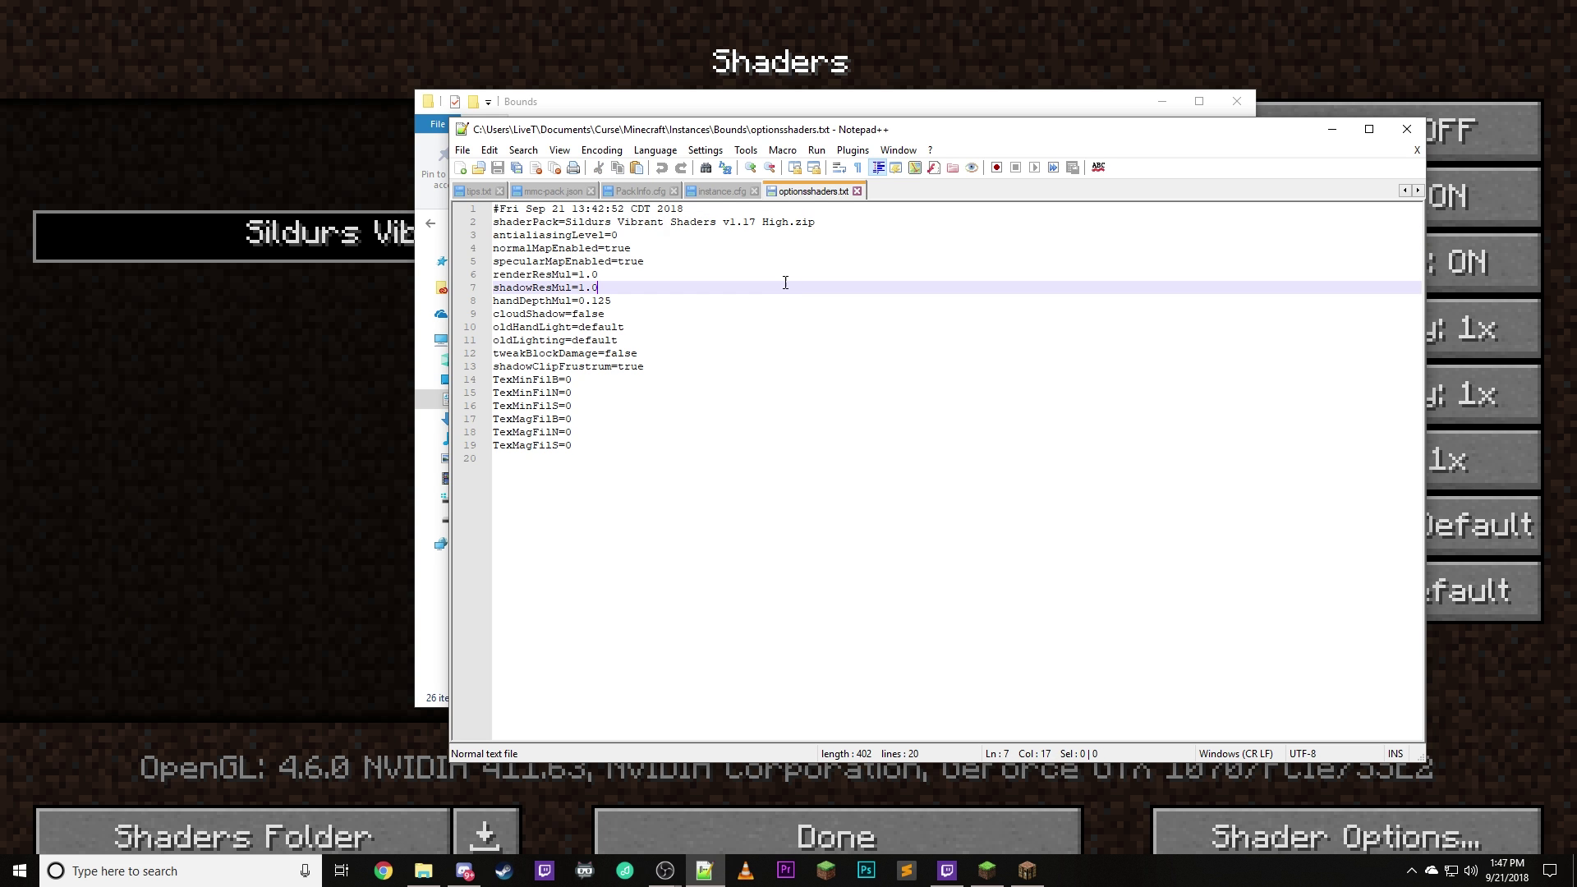
key(ctrl+z)
Open the shaderpacks folder of the Bounds instance and arrange its window beside the open optionsshaders.txt file
drag(818, 138, 750, 185)
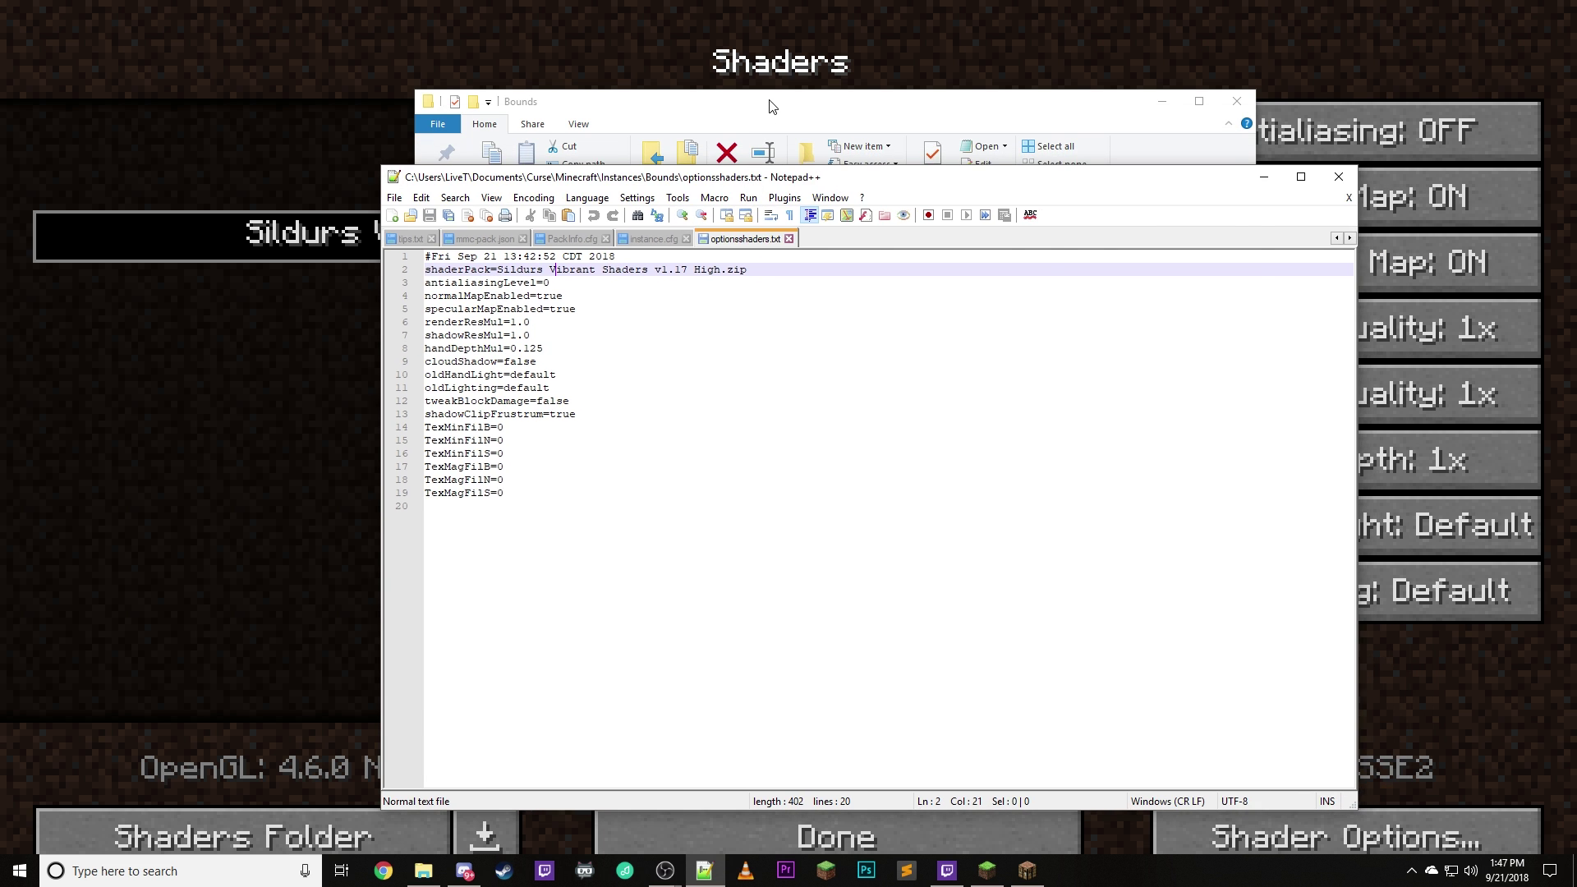
click(771, 102)
click(633, 425)
double_click(632, 426)
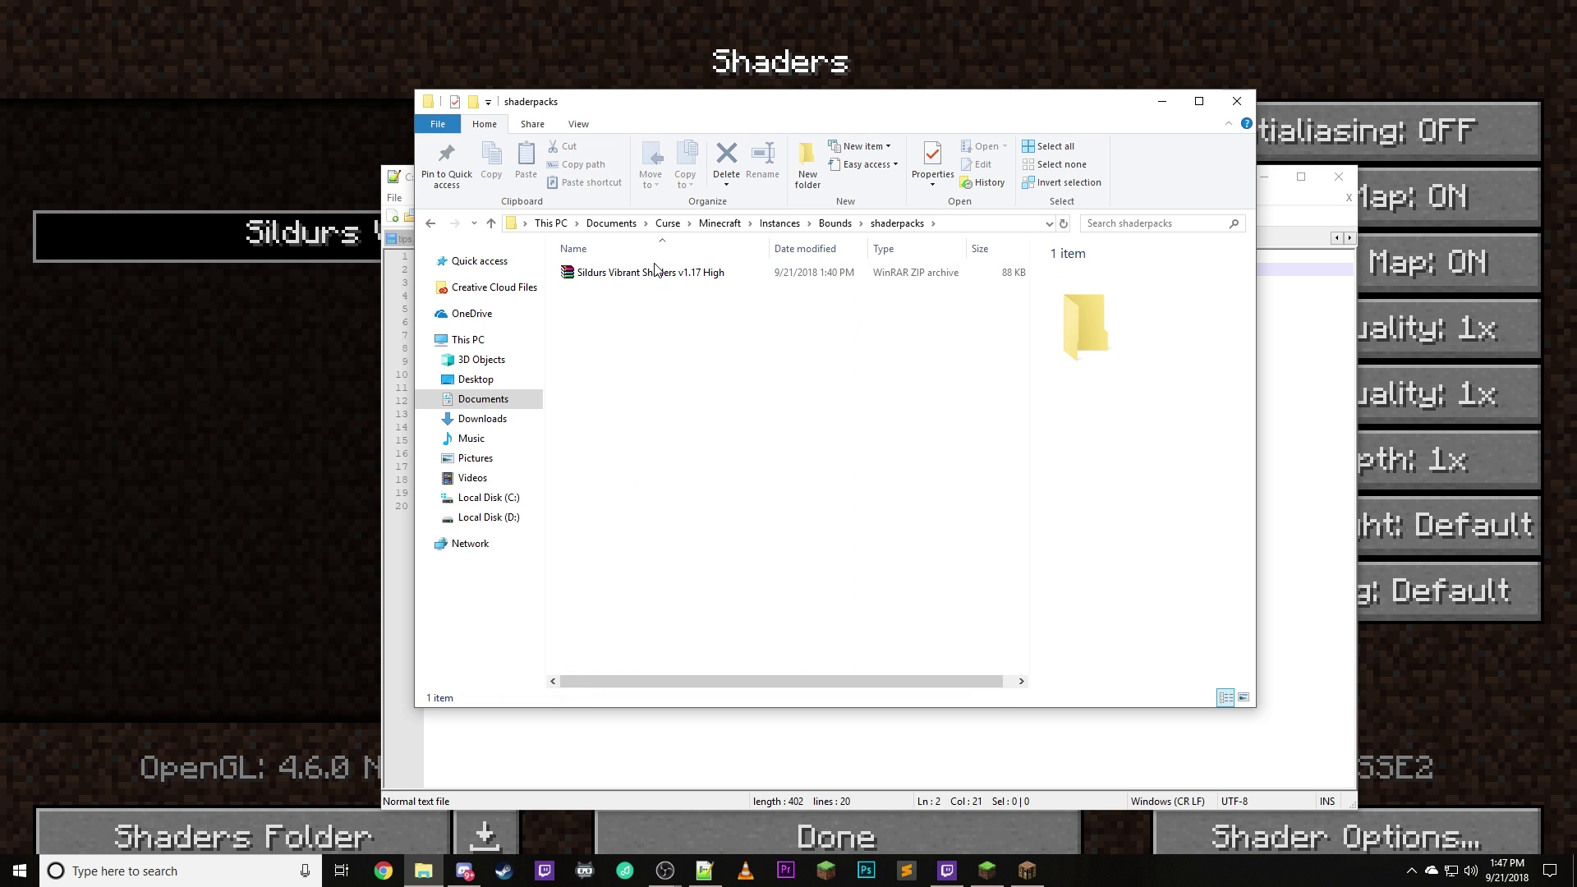
click(658, 274)
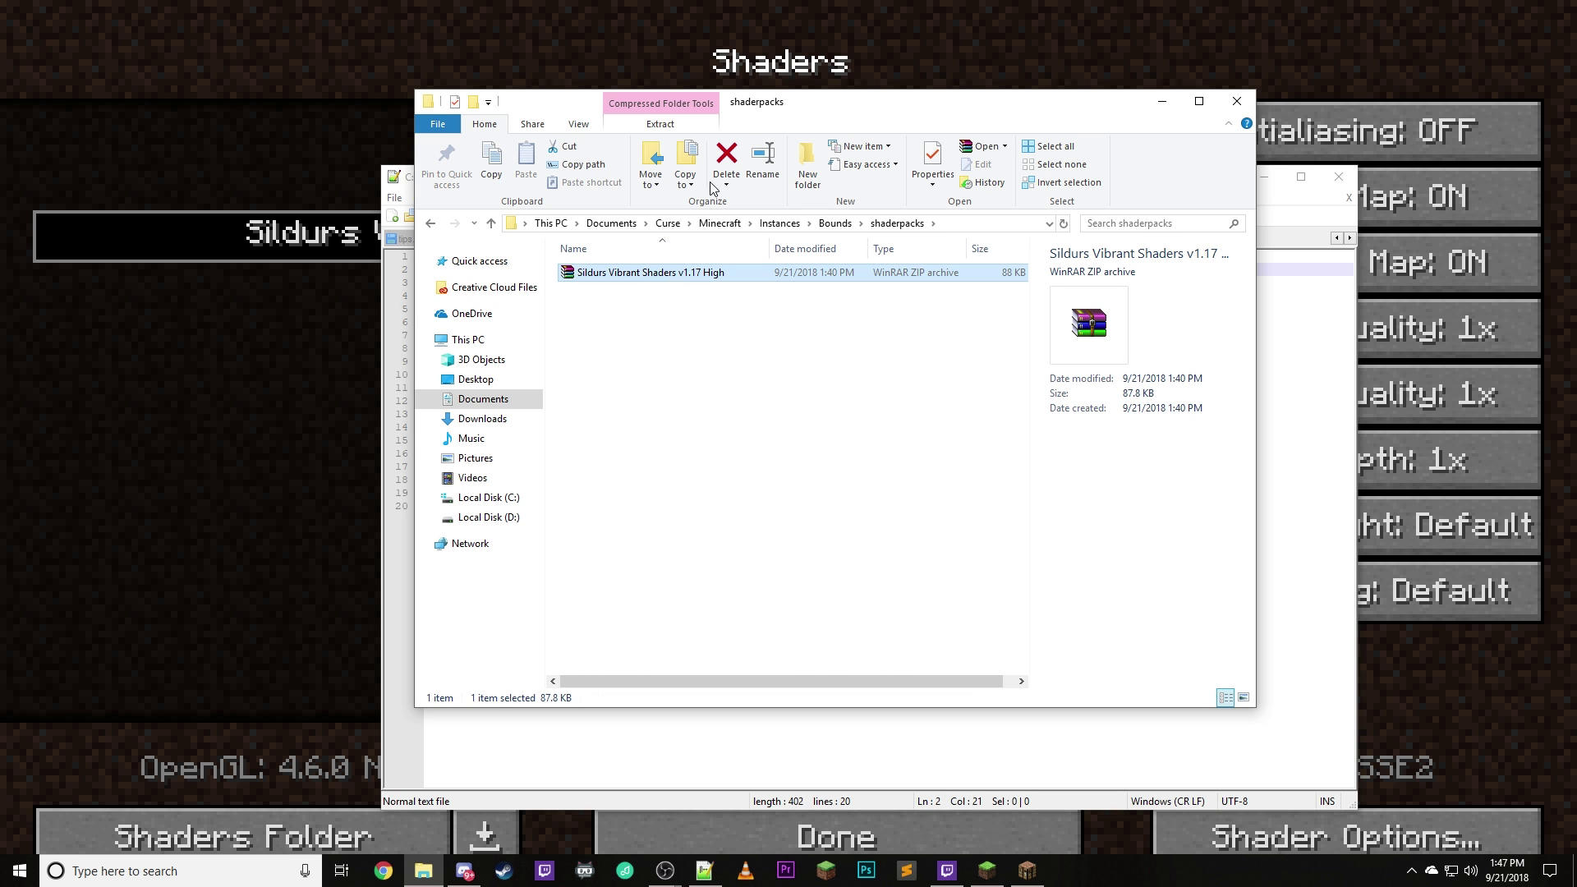
drag(820, 101, 1031, 97)
drag(567, 176, 370, 131)
click(1052, 111)
Copy the file name of the Sildurs Vibrant Shaders v1.17 High archive without renaming it
click(882, 271)
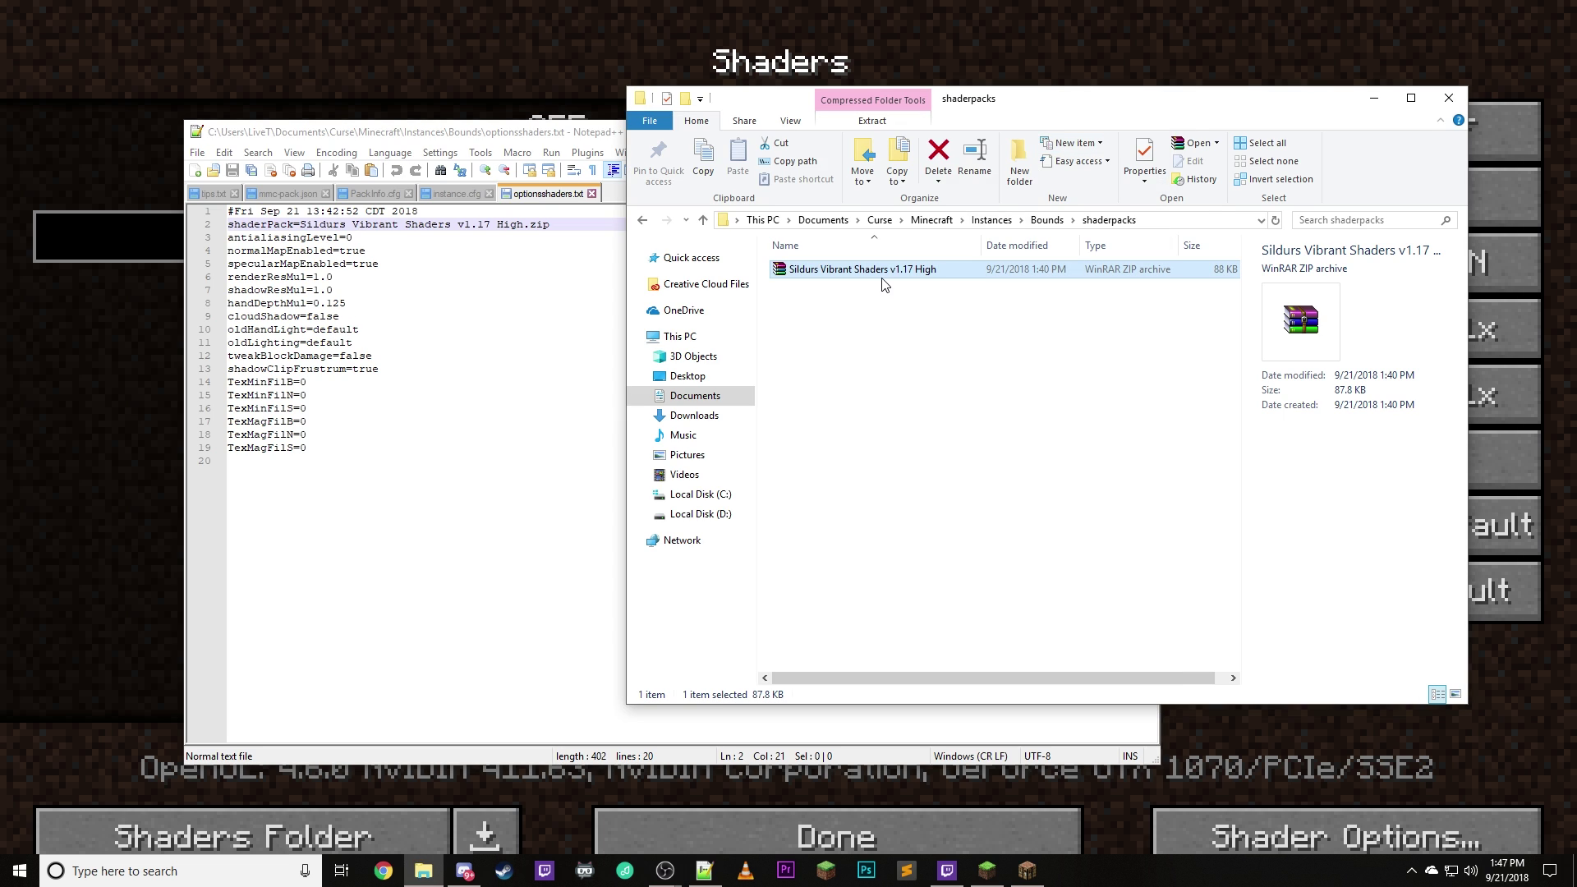
click(883, 272)
right_click(883, 271)
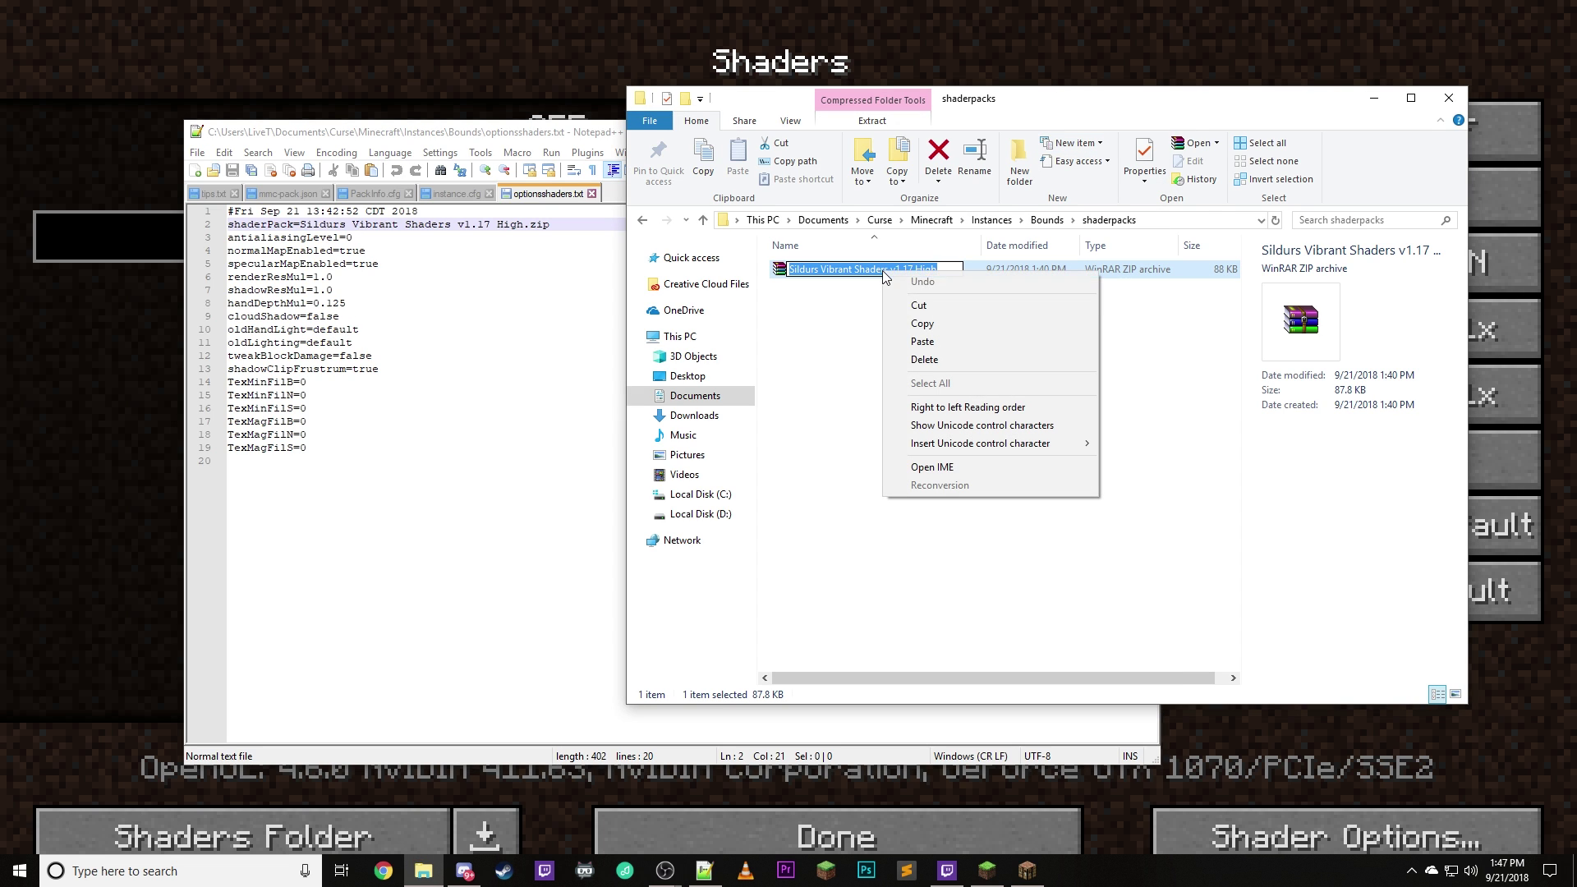
click(932, 329)
click(901, 369)
click(901, 370)
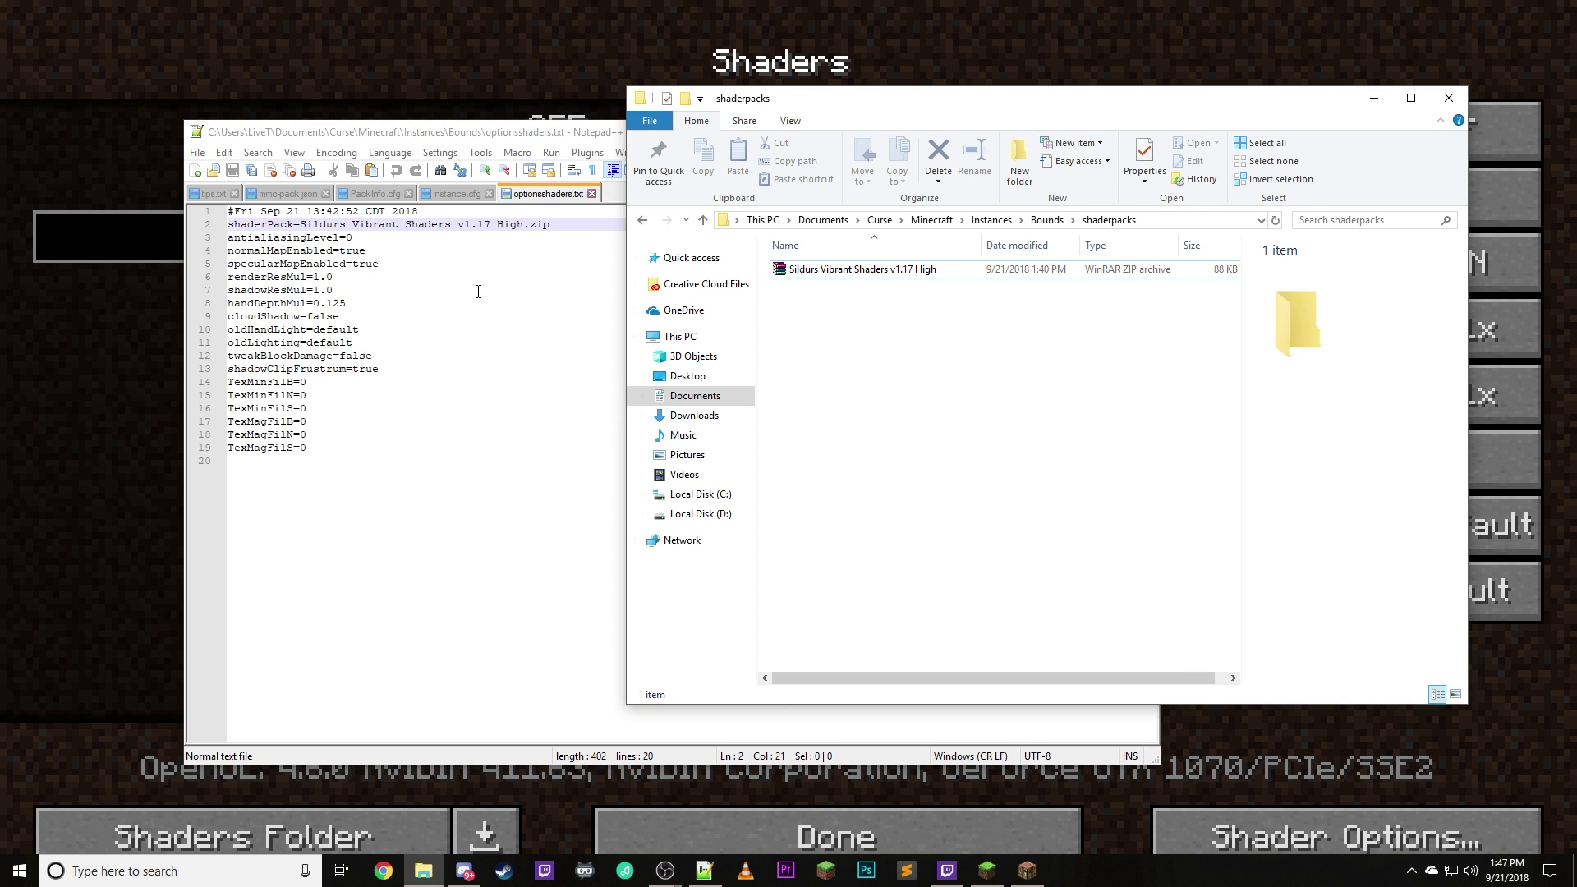
Replace the shaderPack value in optionsshaders.txt with the copied name plus .zip, giving Sildurs Vibrant Shaders v1.17 High.zip, and save the file
click(513, 291)
drag(300, 223, 562, 223)
key(ctrl+v)
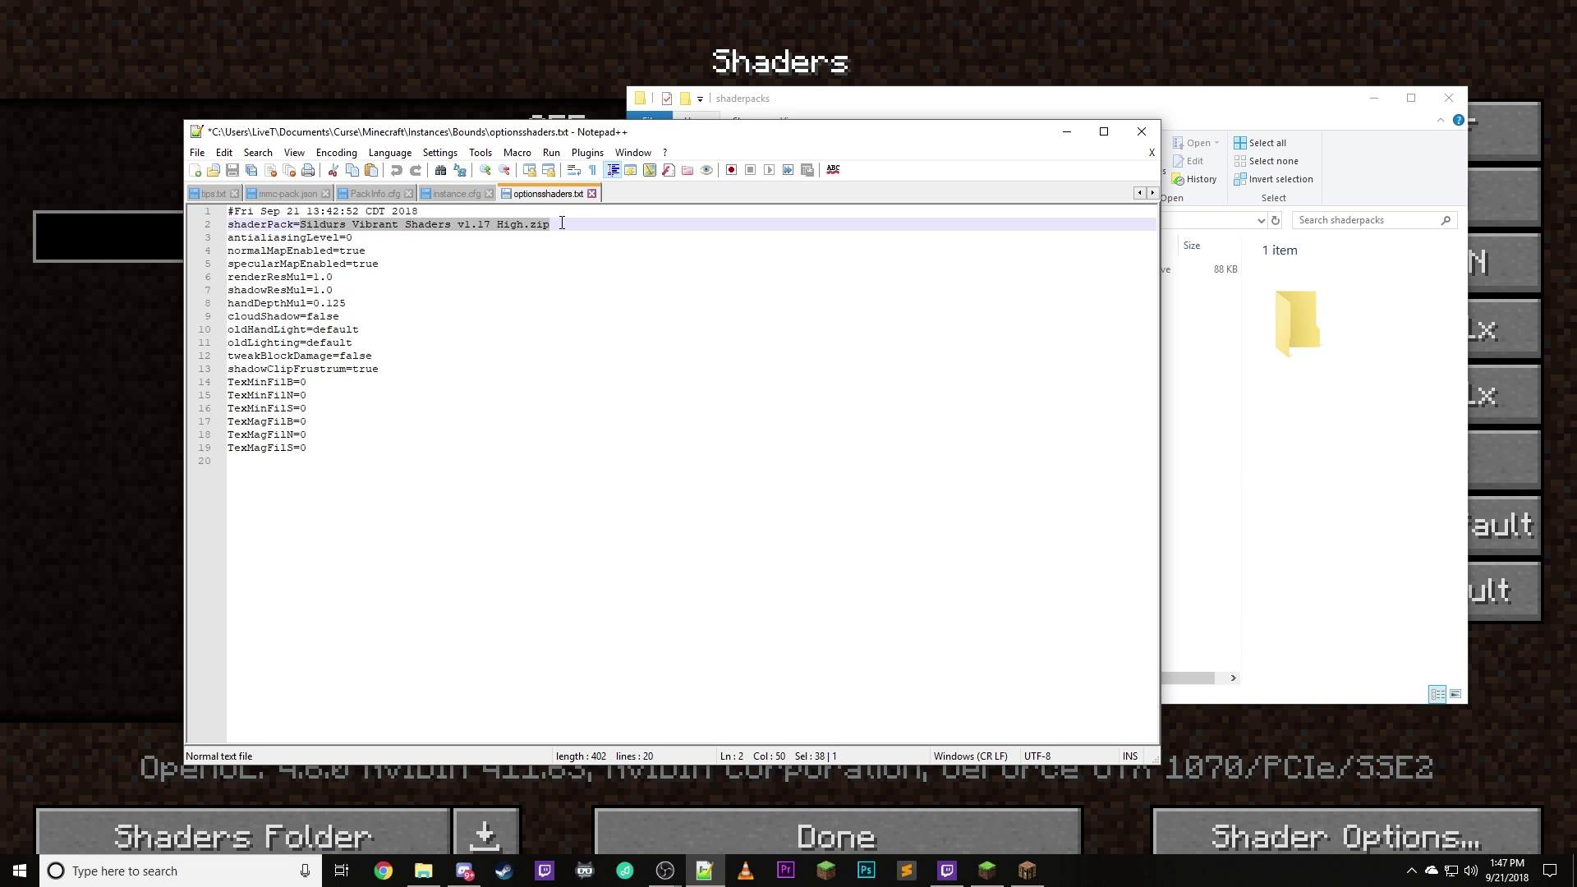
text(.)
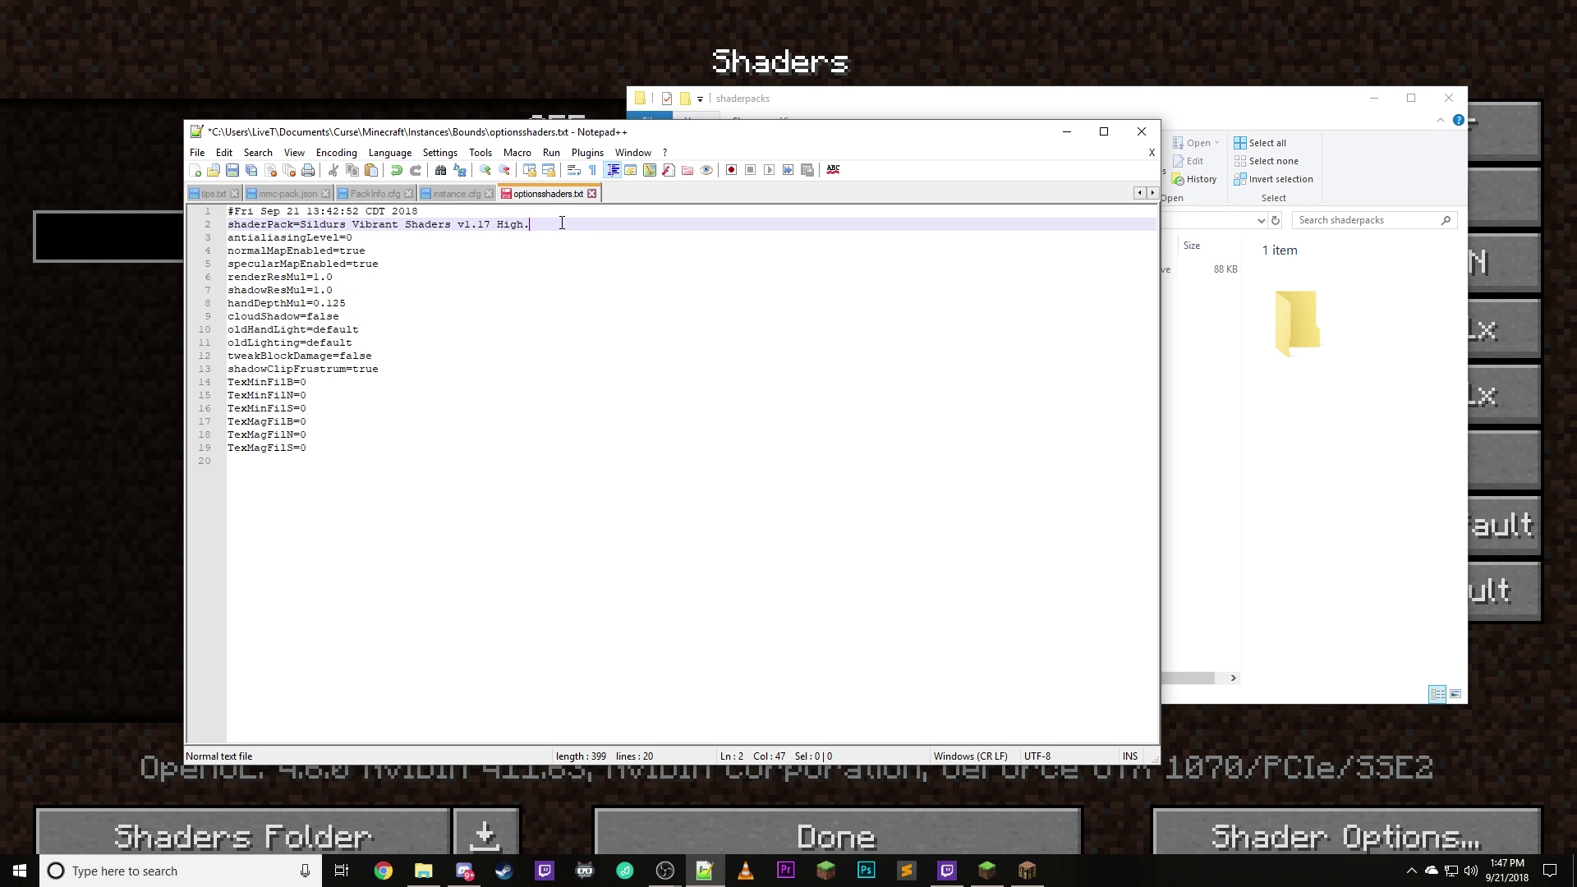
text(zip)
click(596, 259)
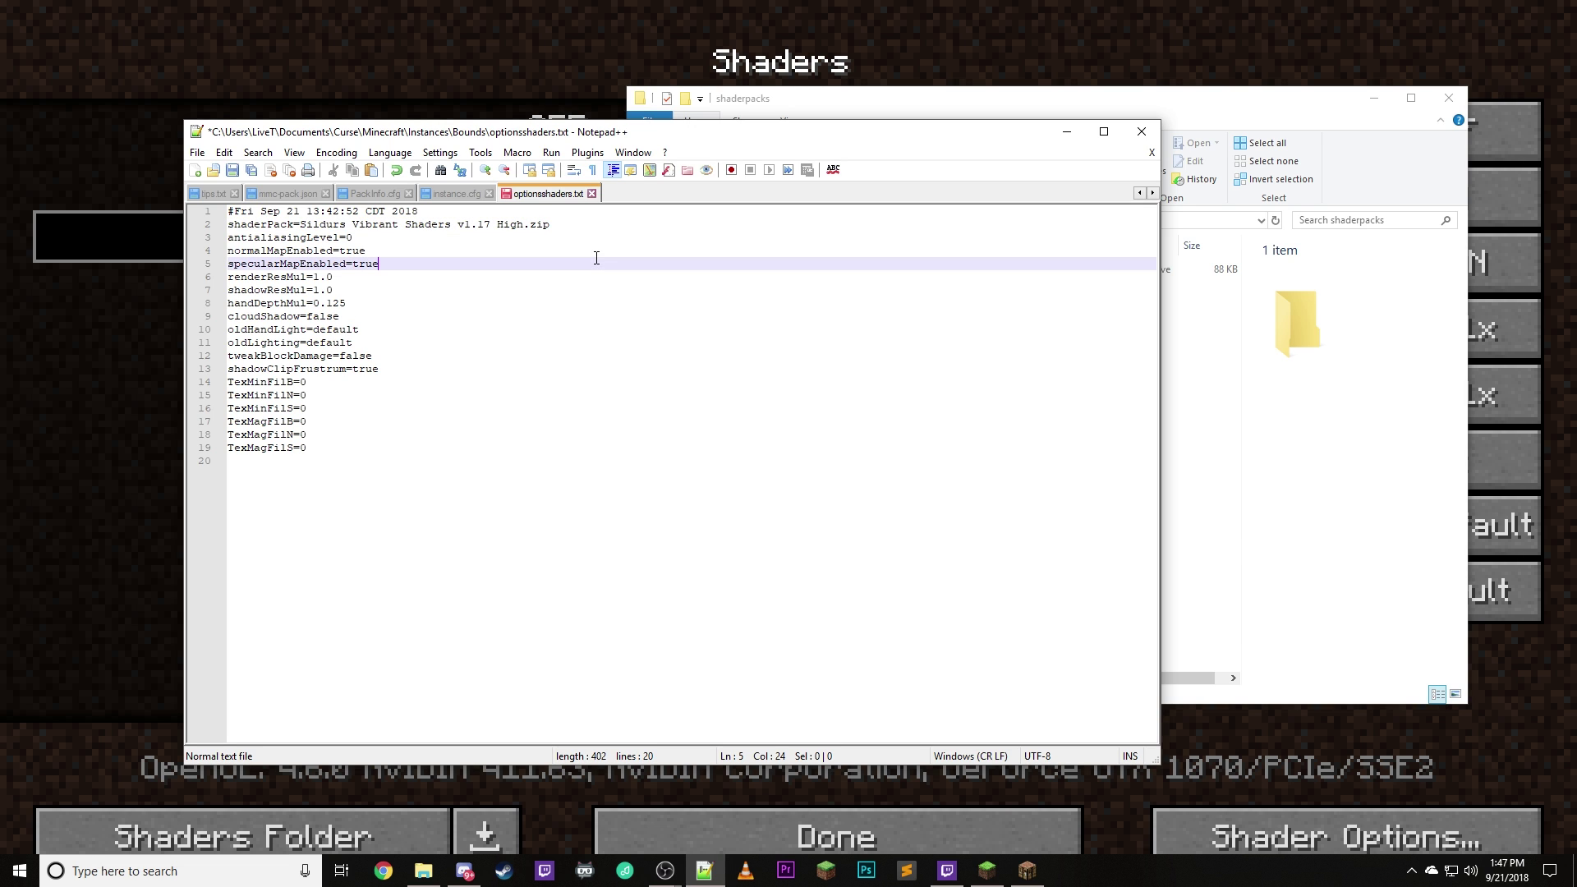
click(232, 169)
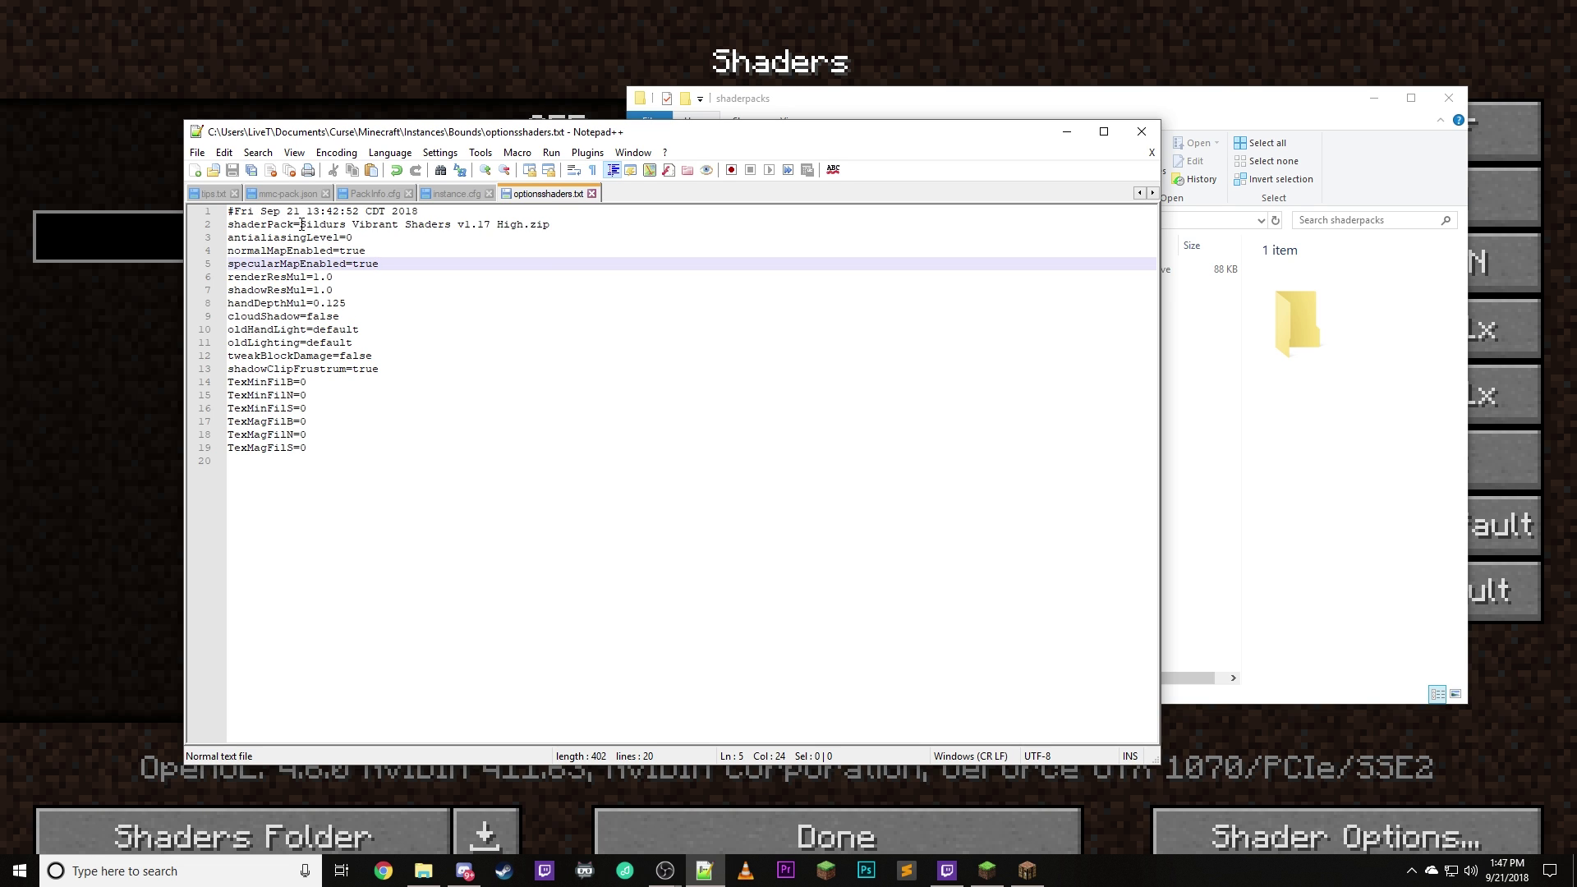
Review the shaderPack entry and the remaining shader settings in the saved optionsshaders.txt
drag(301, 225, 550, 225)
click(518, 276)
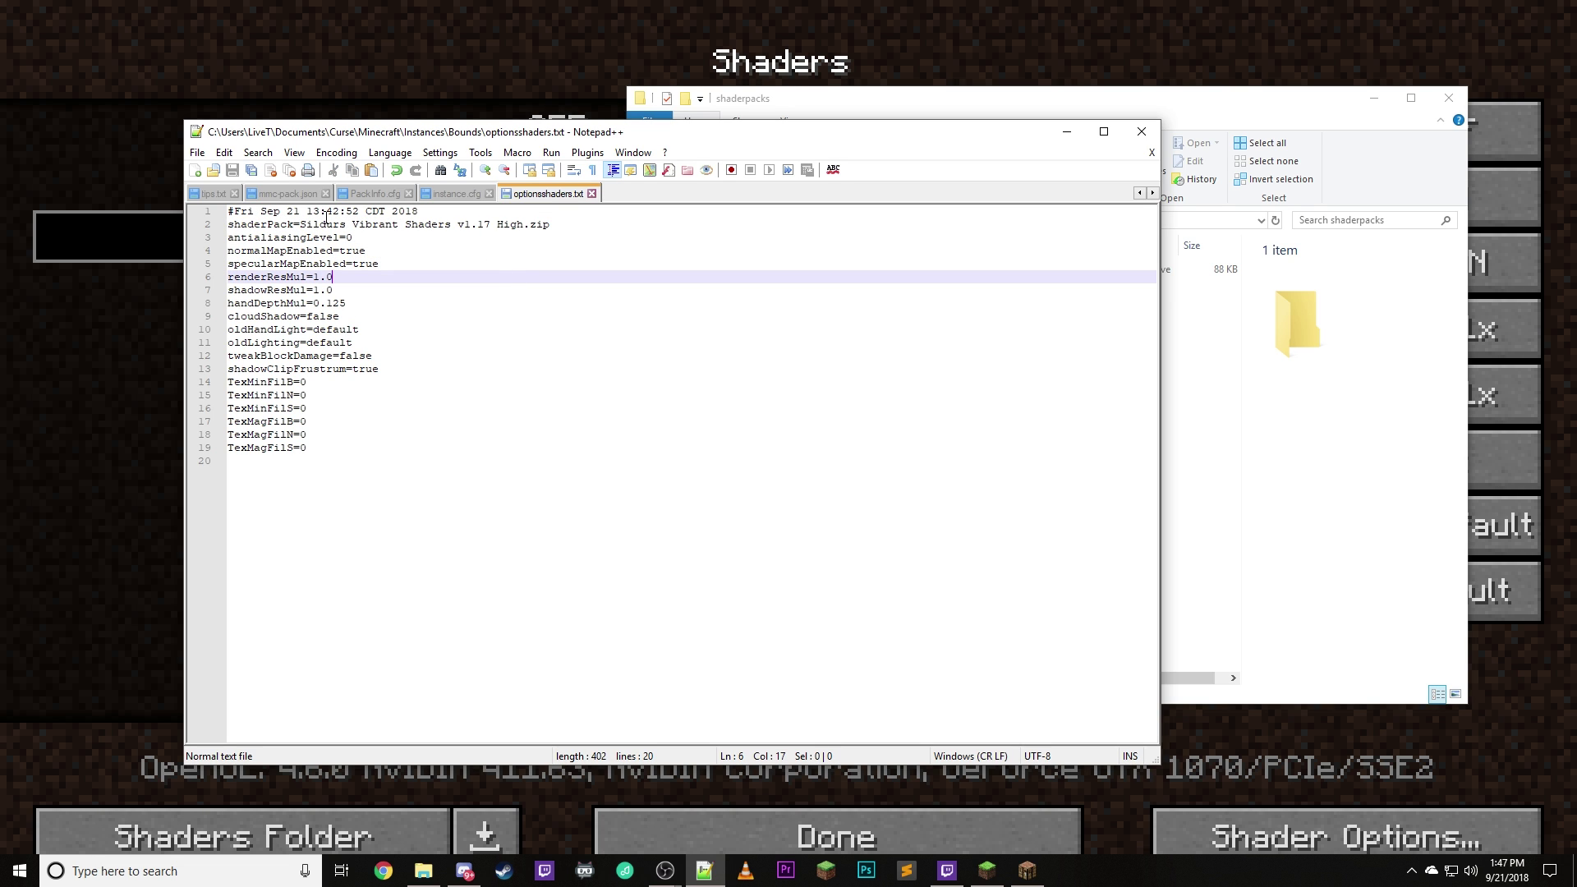
drag(300, 226, 573, 219)
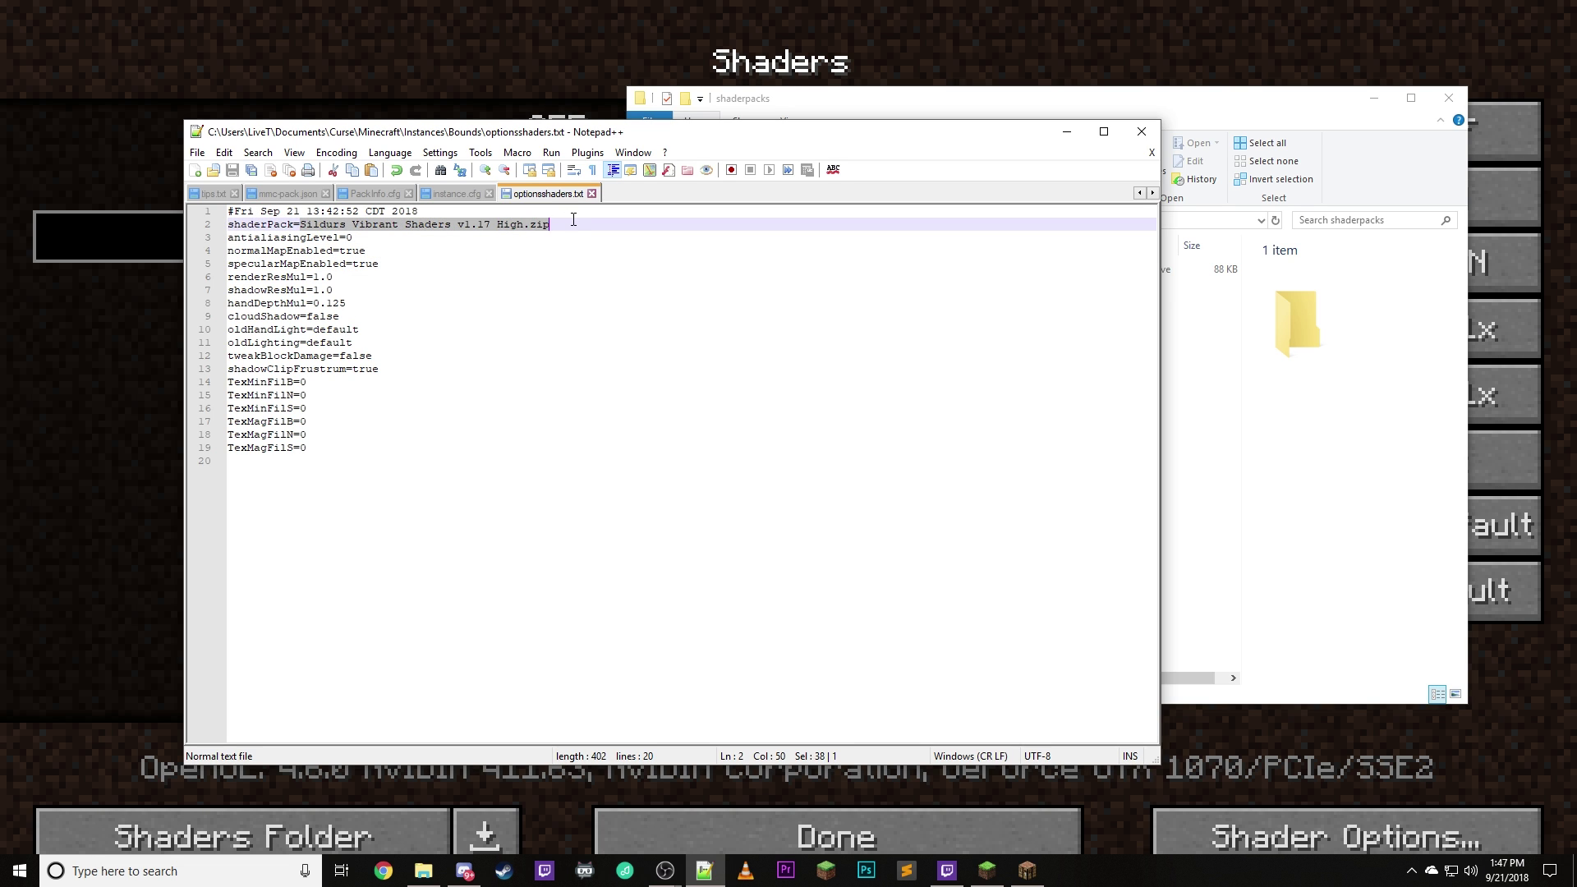
click(562, 261)
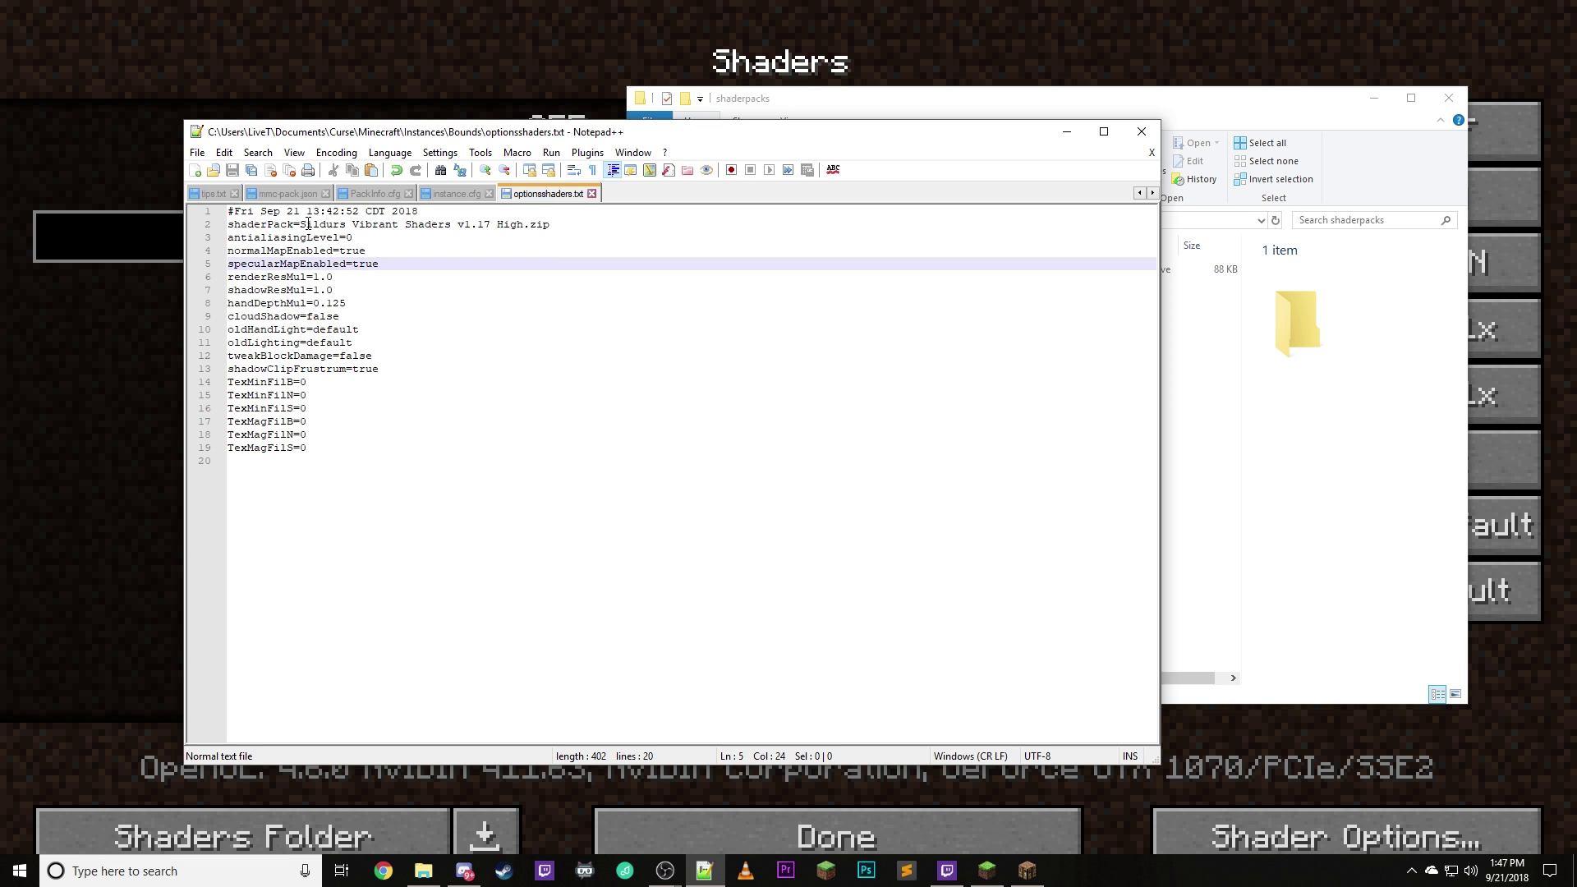
drag(298, 219, 406, 221)
click(415, 291)
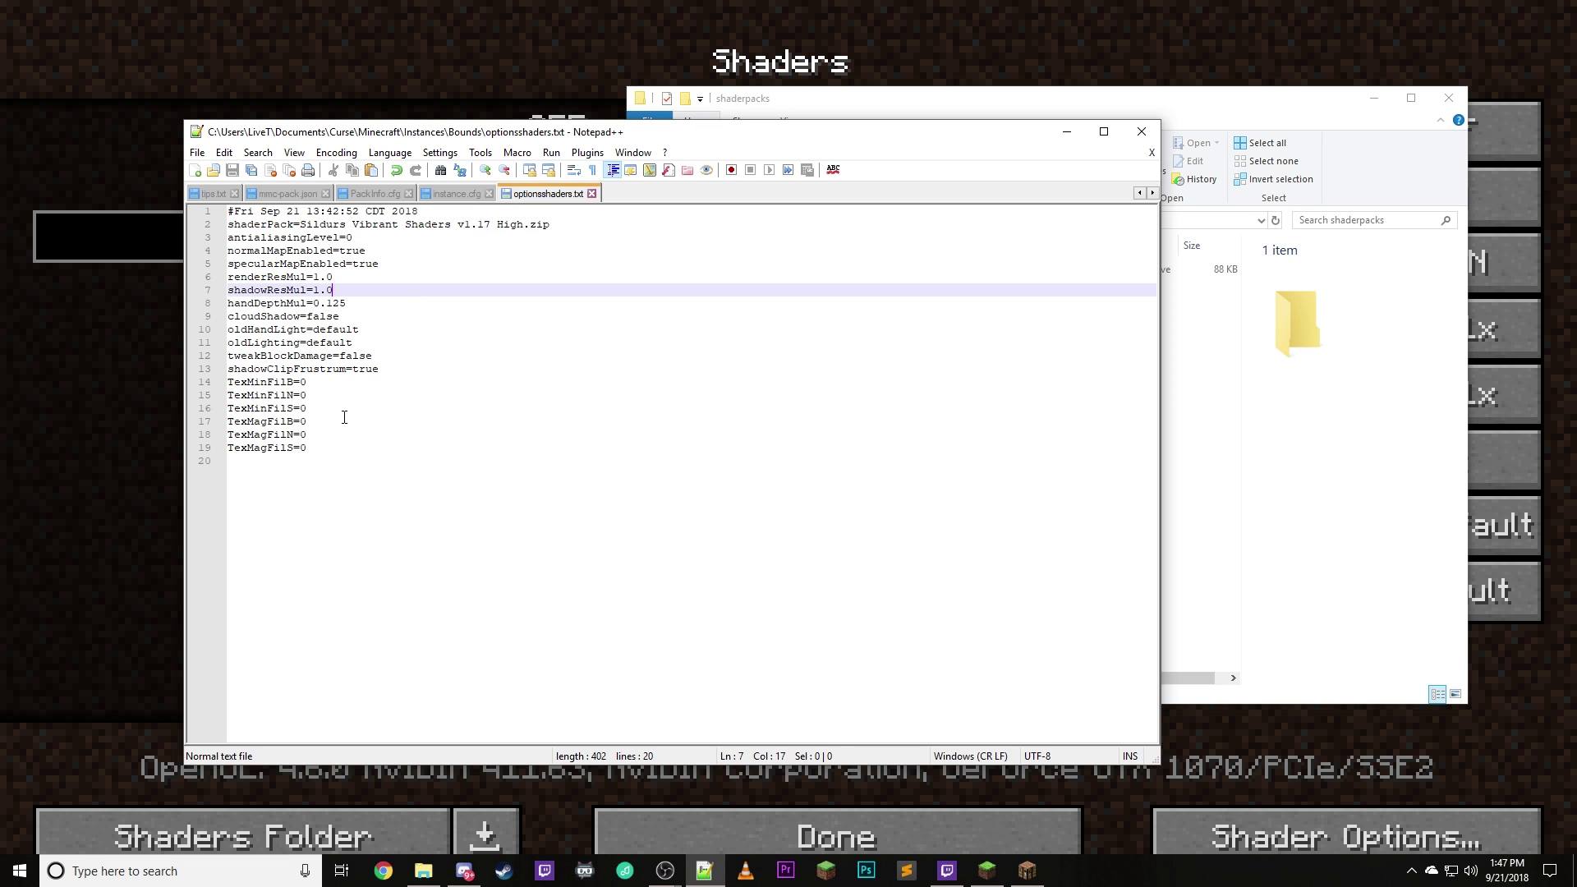
drag(308, 447, 207, 243)
click(249, 238)
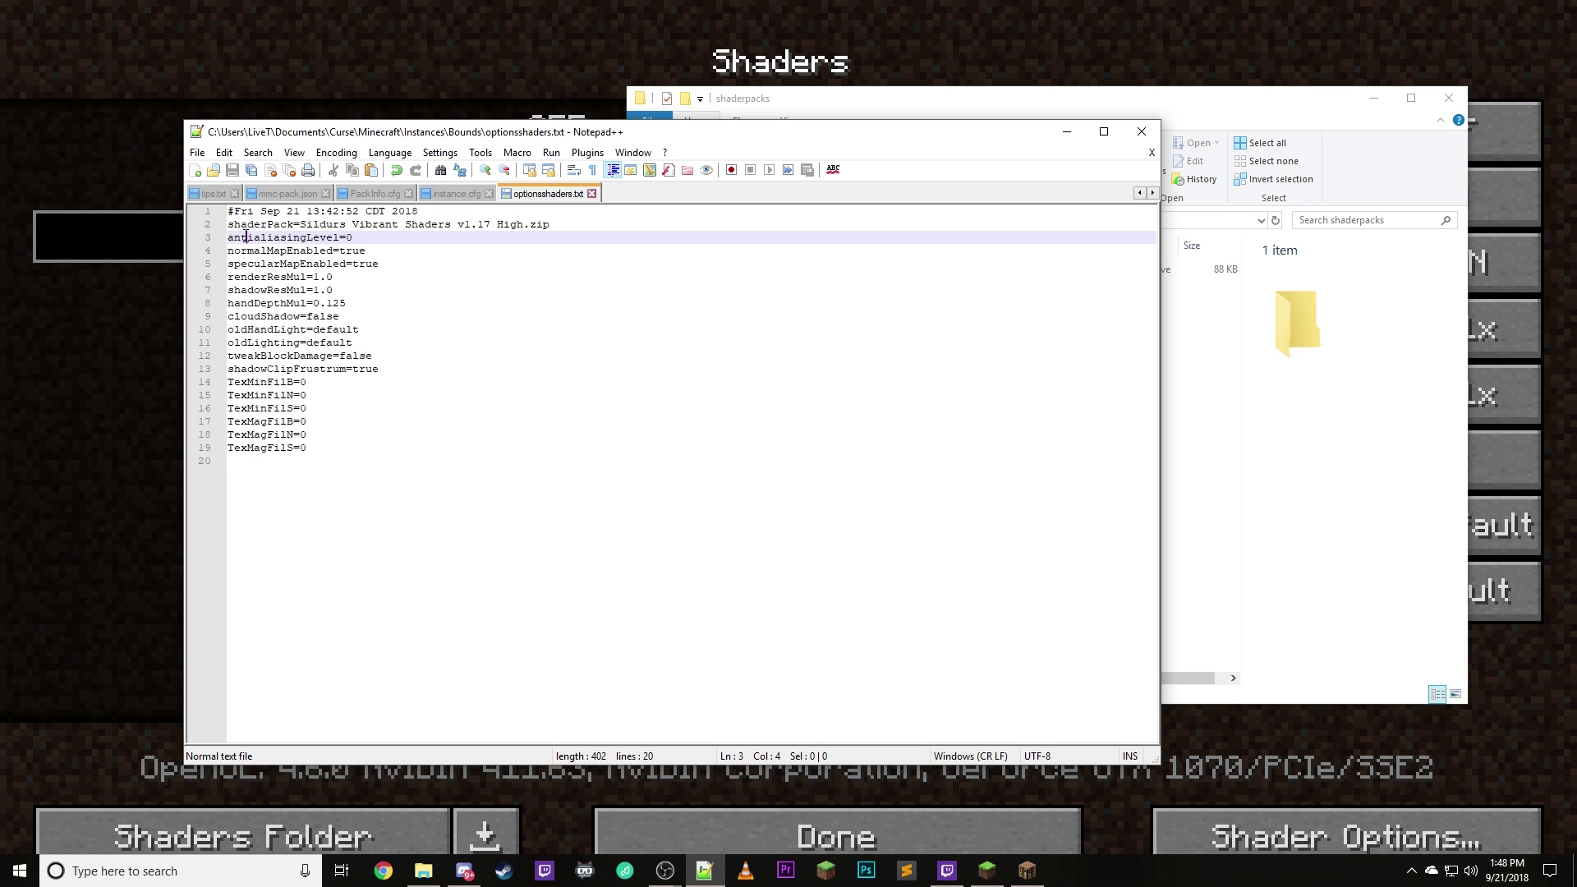
click(247, 222)
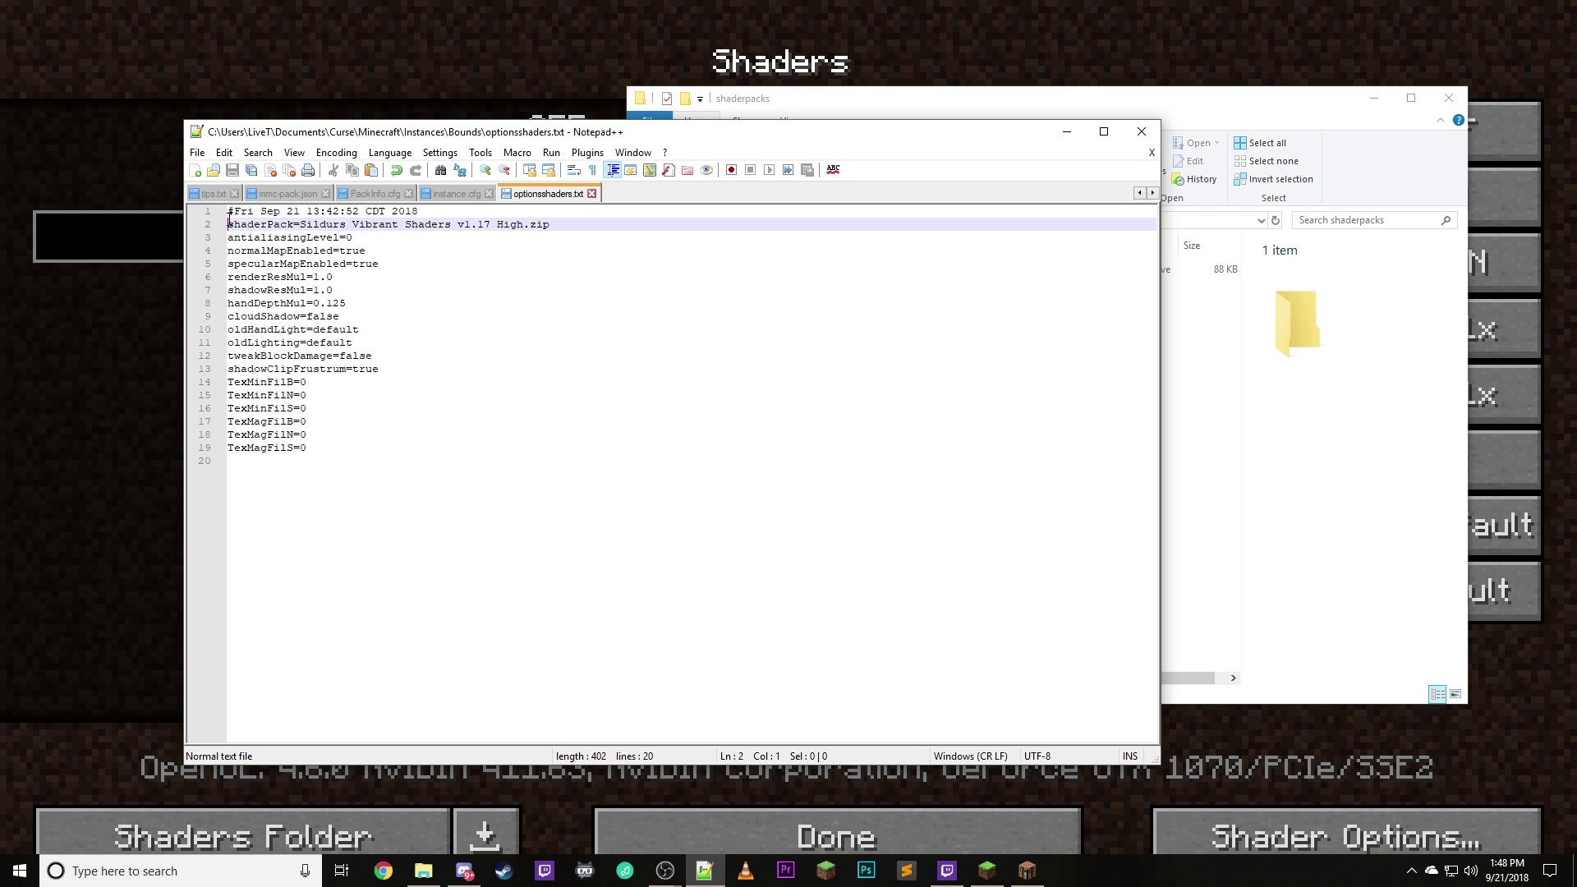
drag(229, 223, 567, 230)
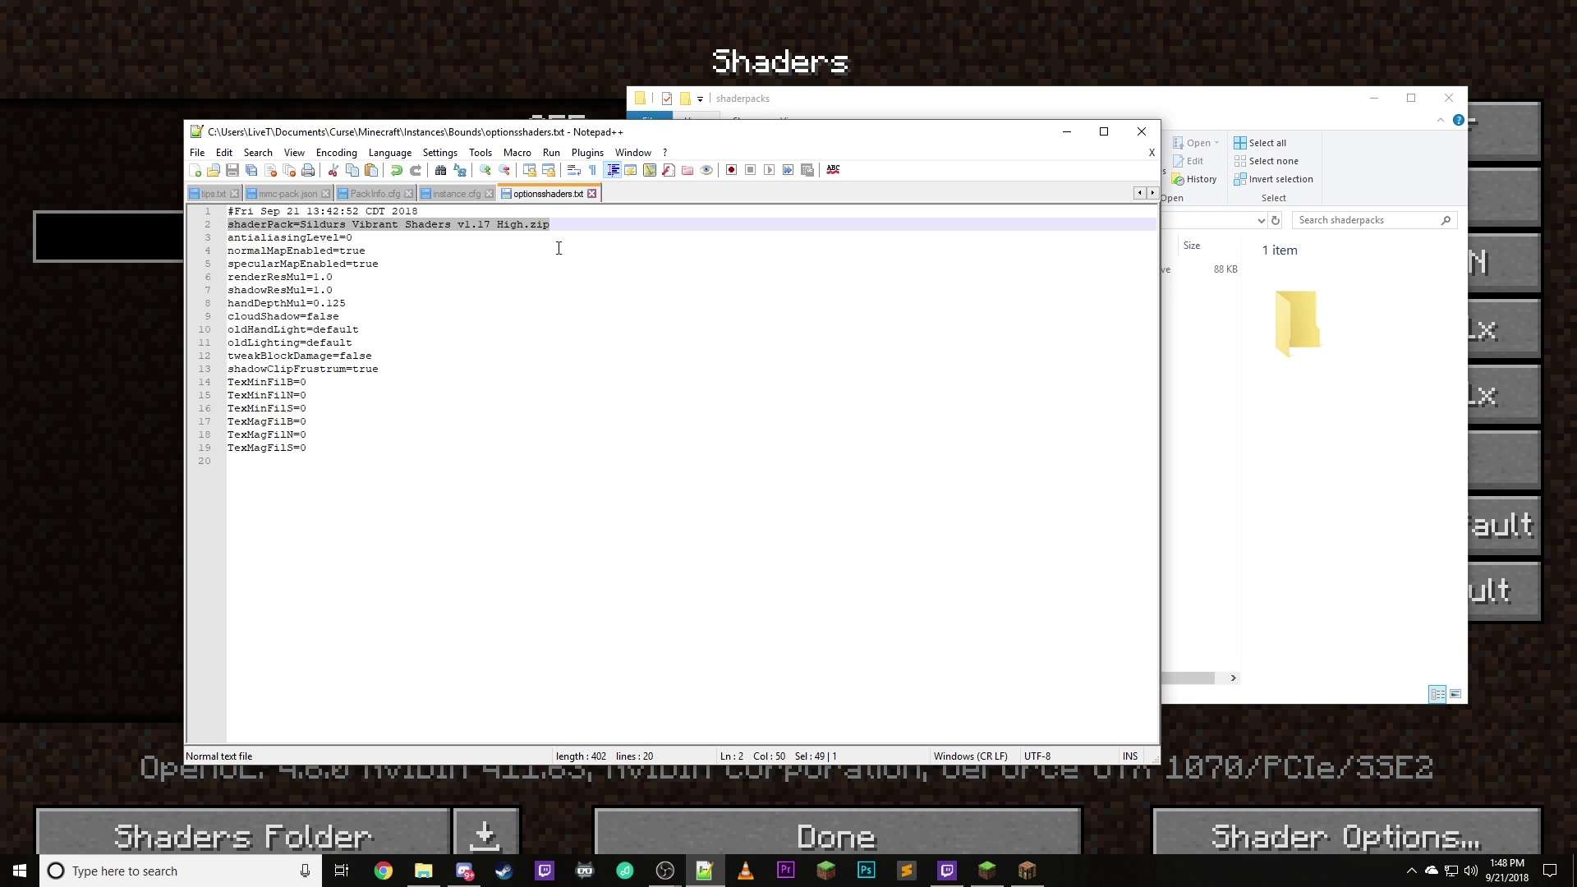
click(557, 249)
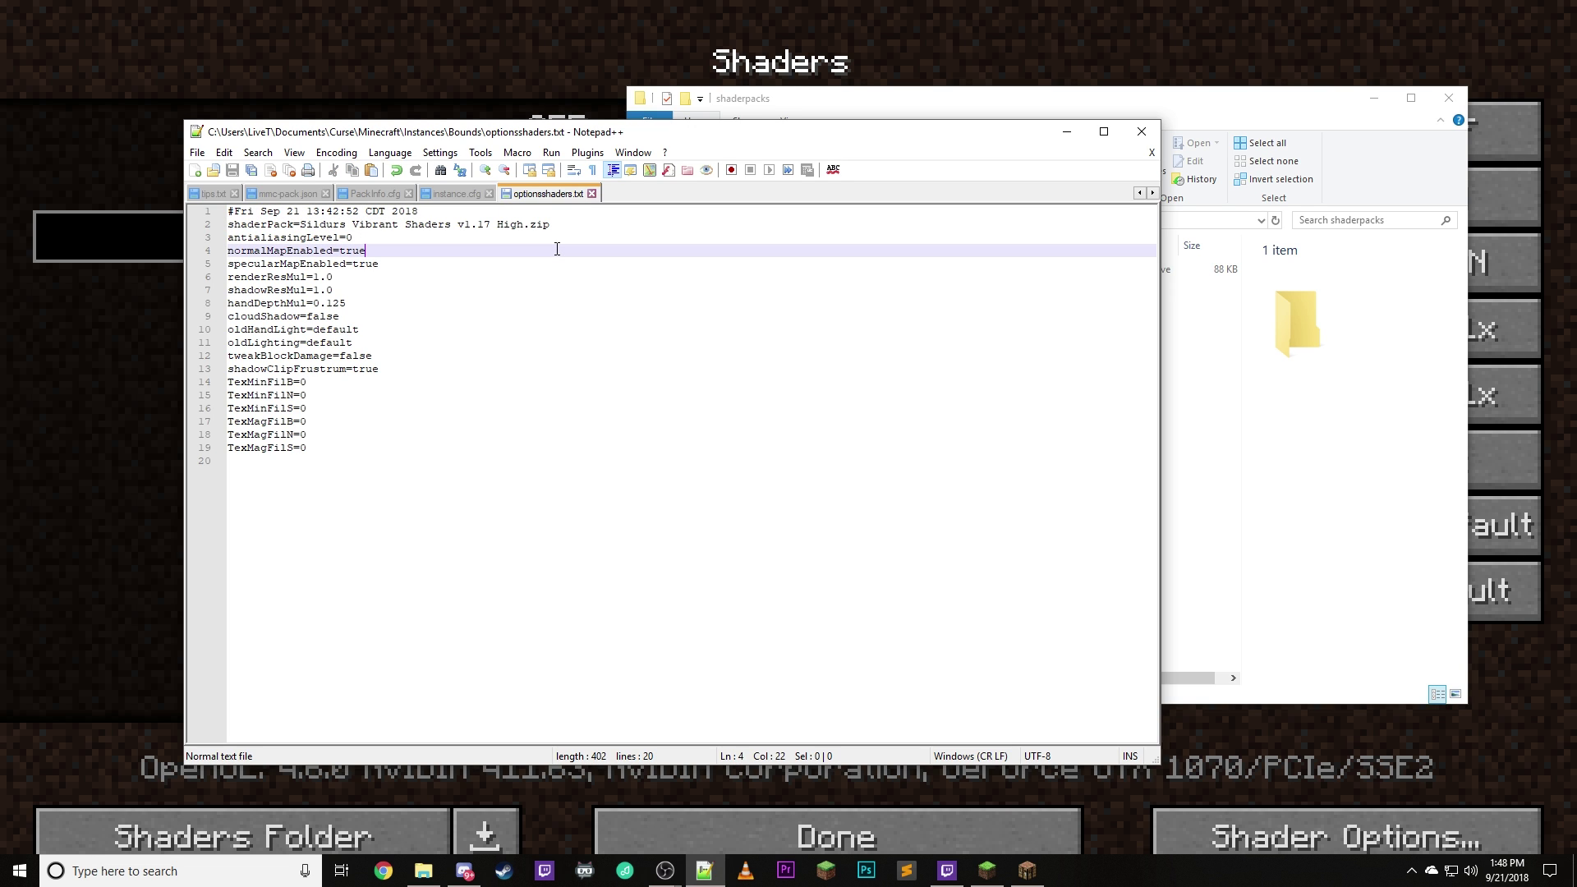
Close optionsshaders.txt, go back to the Bounds instance folder, and return to Minecraft's Shaders screen
click(1142, 131)
click(702, 220)
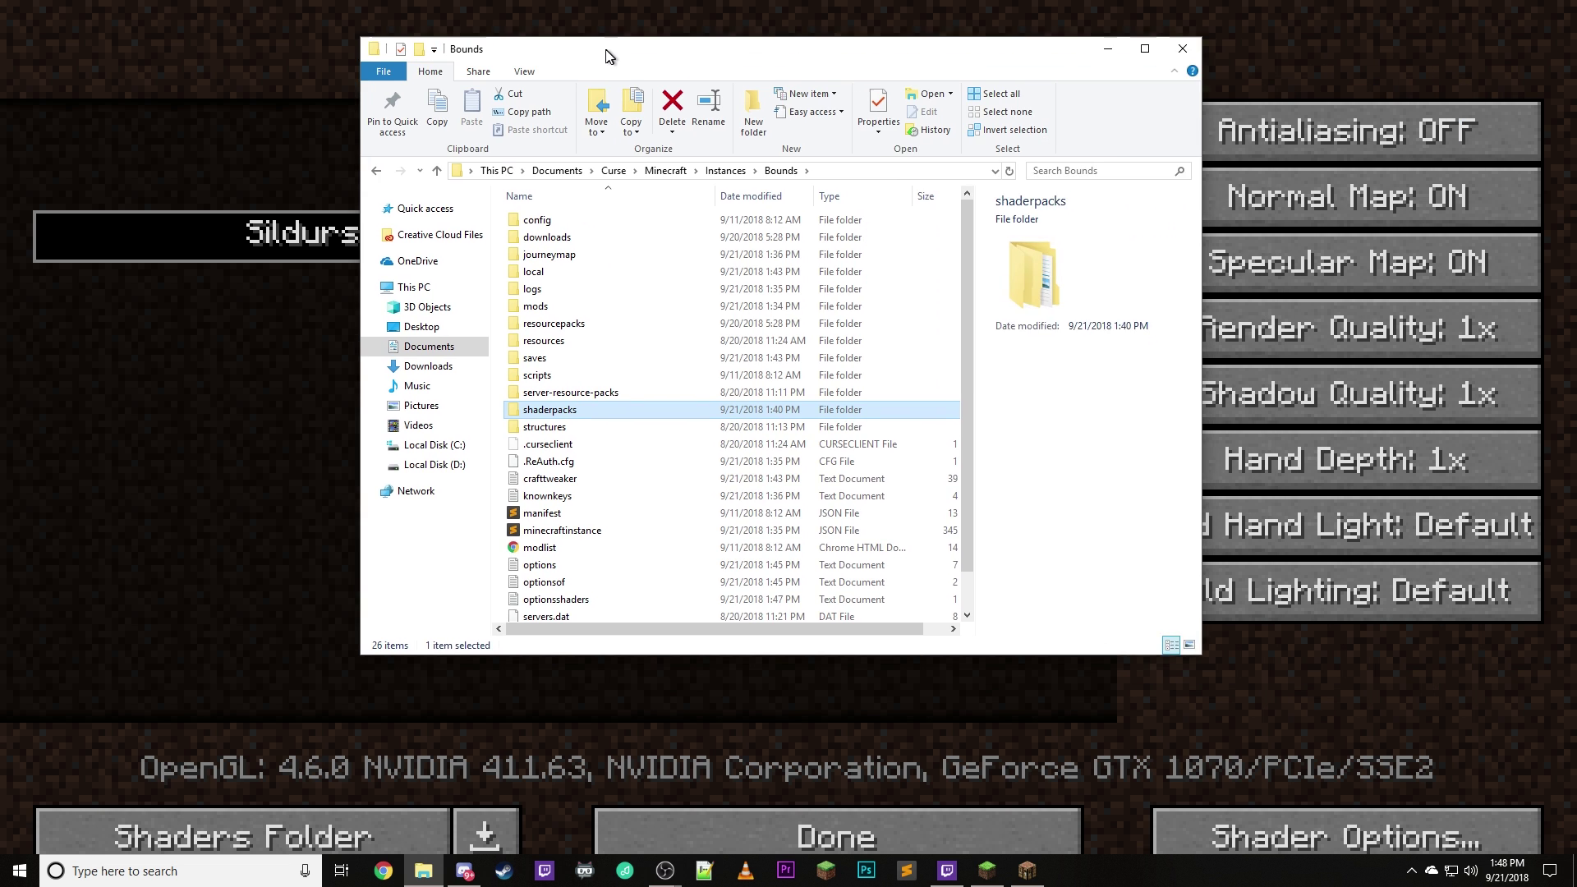
drag(605, 56, 608, 112)
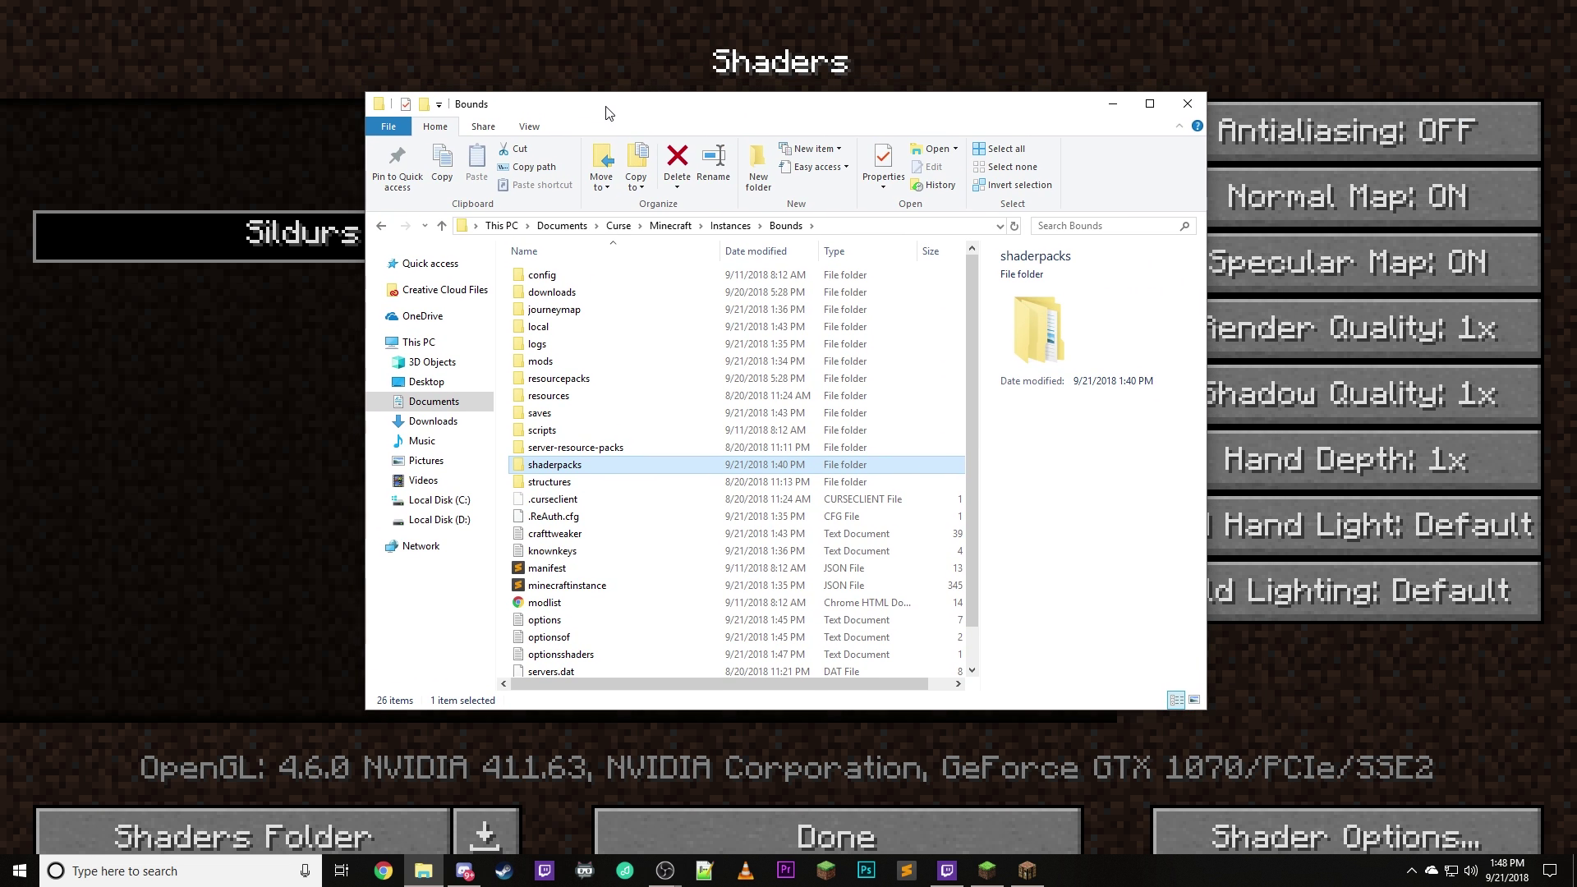
drag(619, 109, 619, 117)
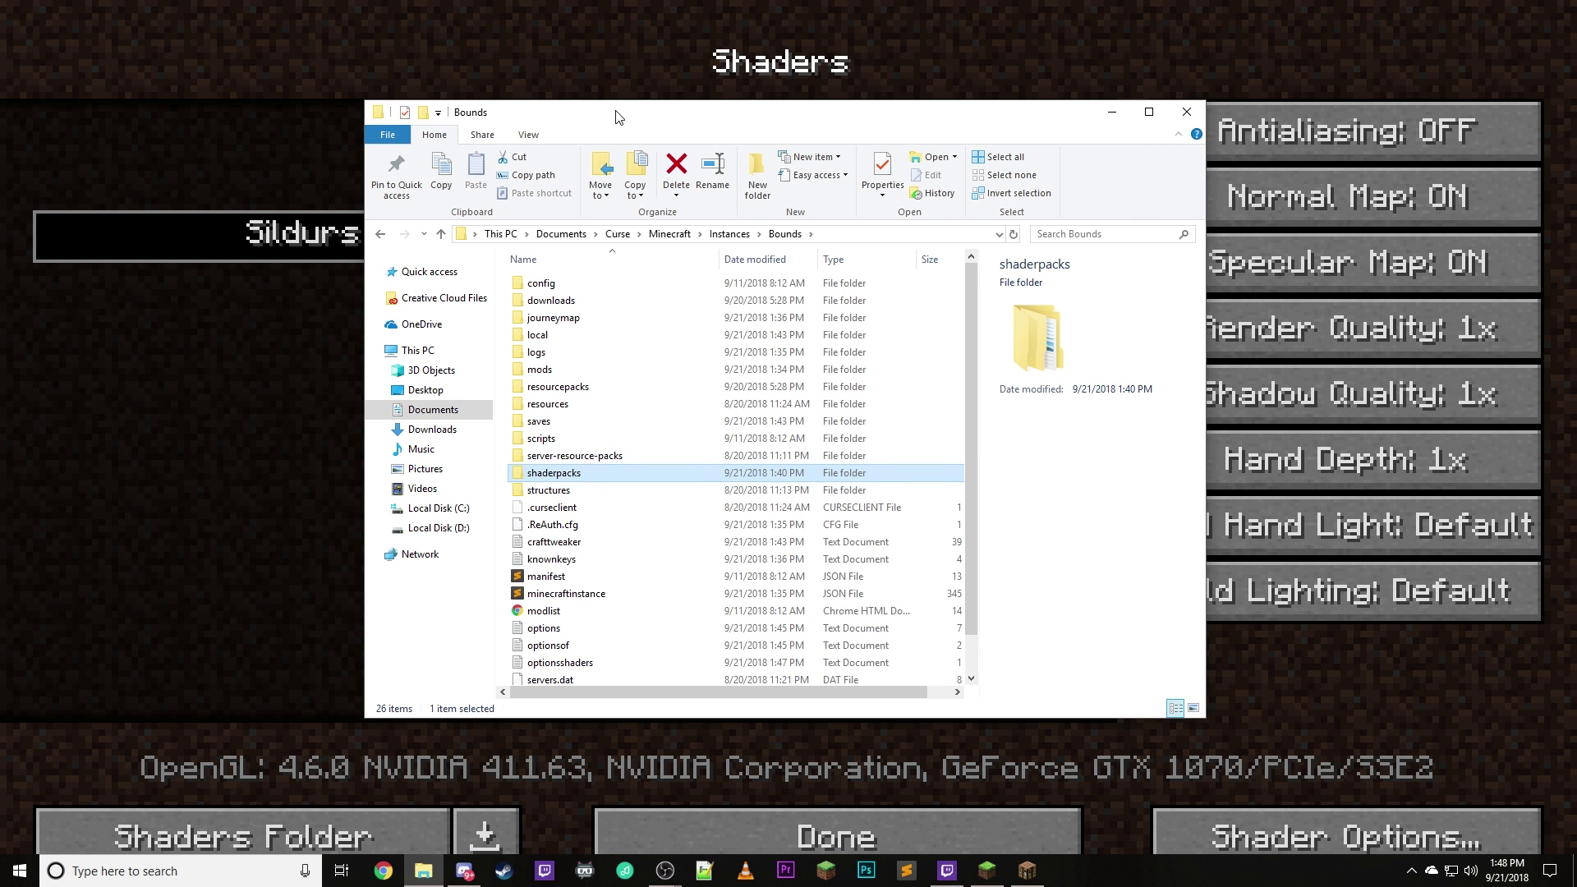
click(1067, 96)
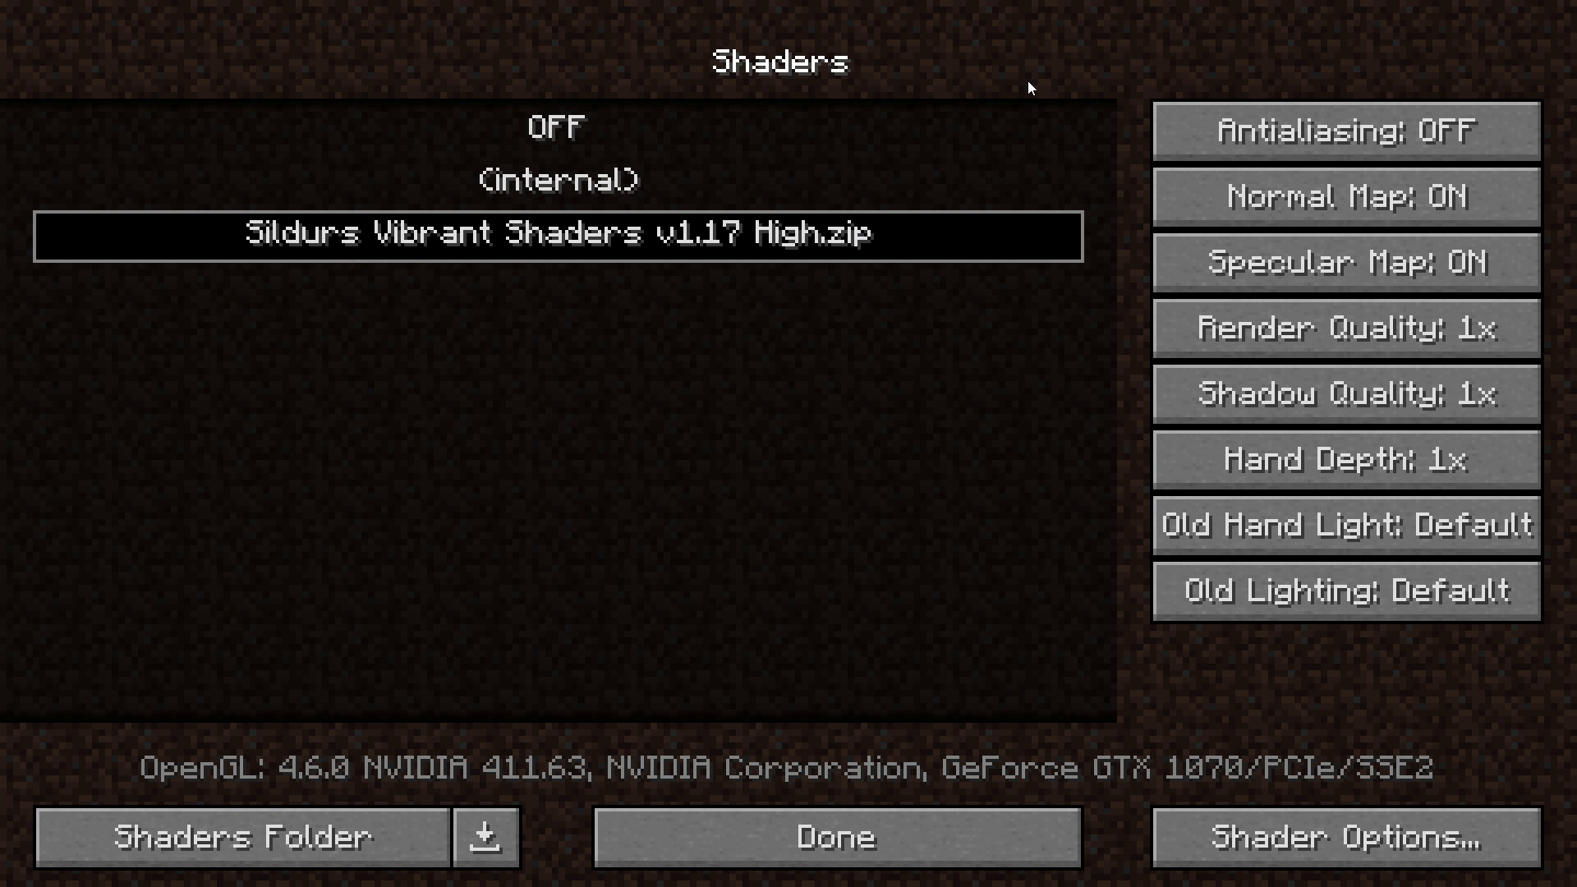